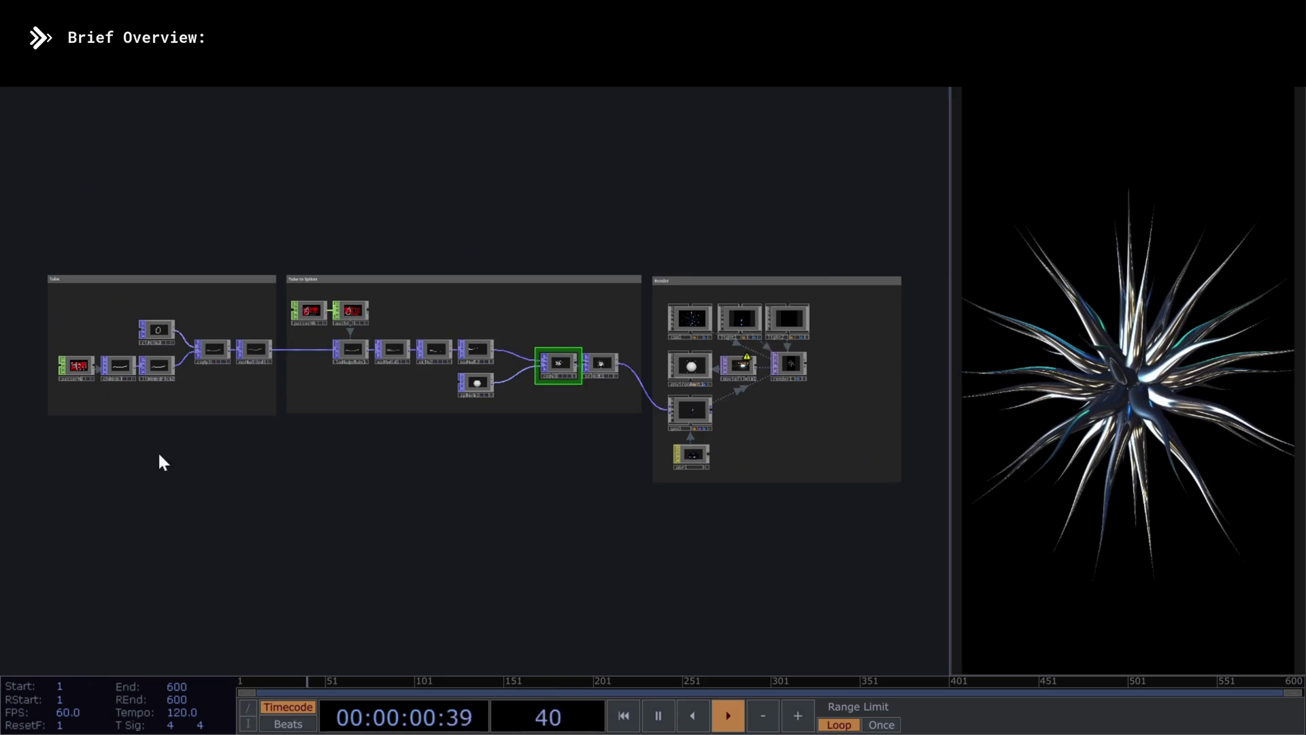
- Select the Tube group box and its six nodes, then the Tube to Spikes group box
scroll(28, 326, up, 5)
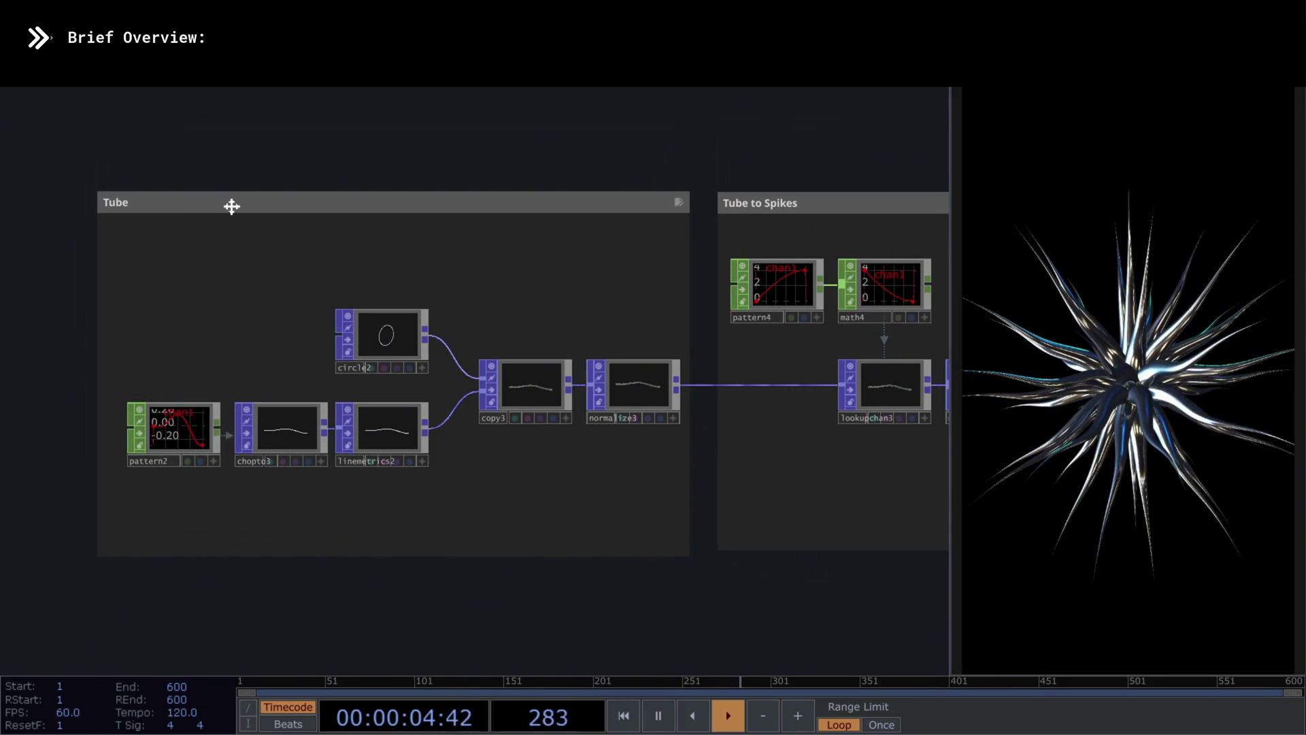
click(232, 205)
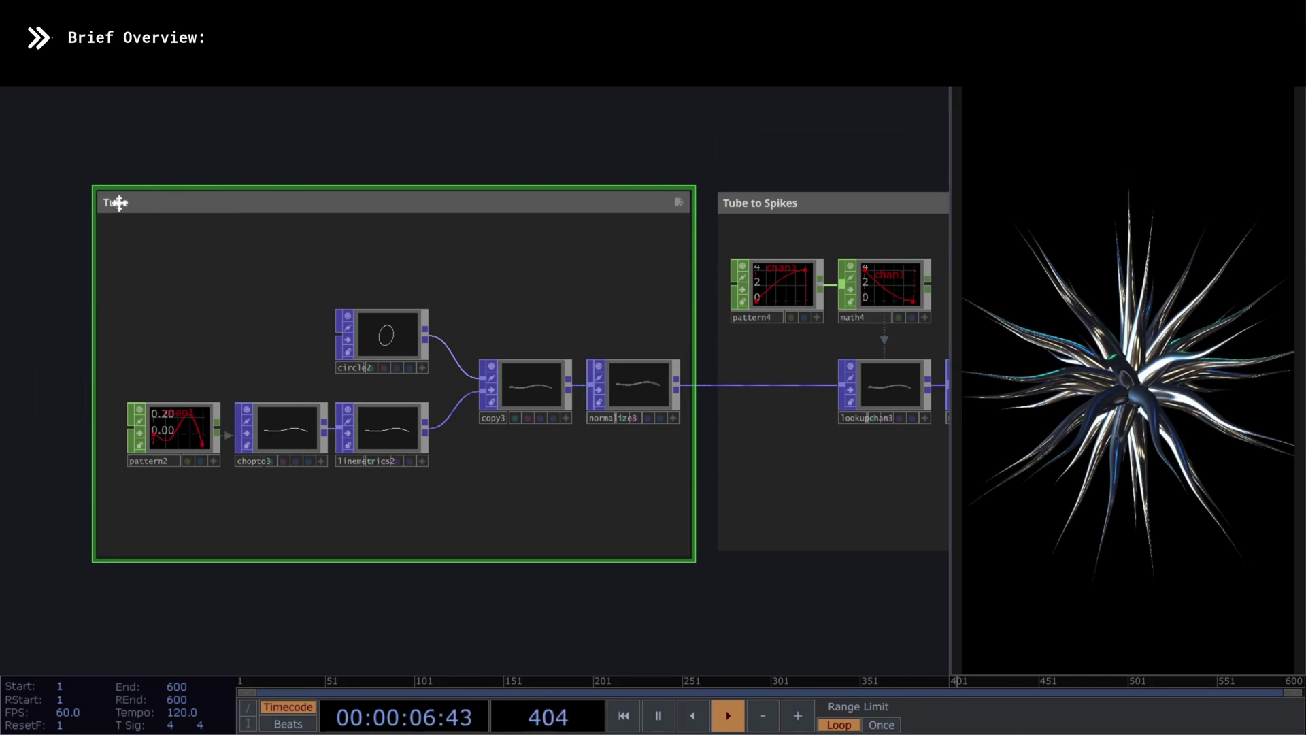
right_drag(125, 269, 633, 505)
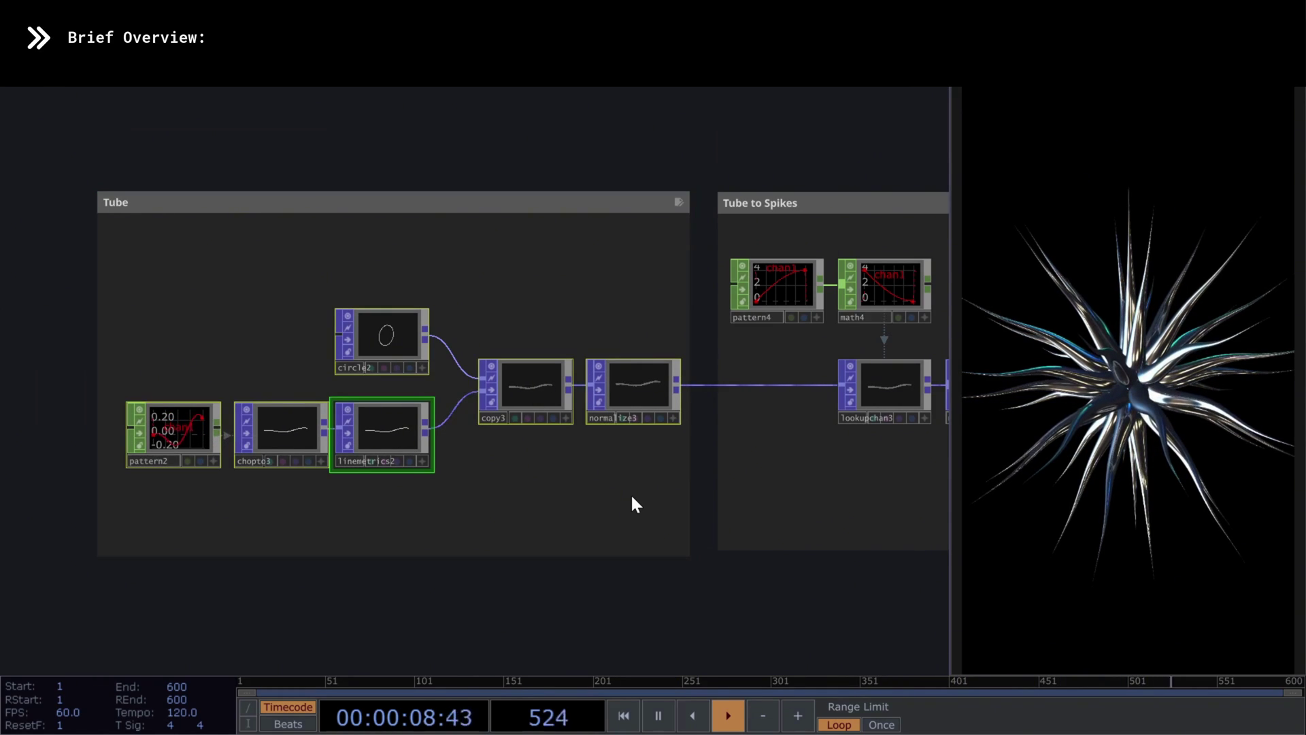
drag(828, 467, 201, 458)
click(120, 190)
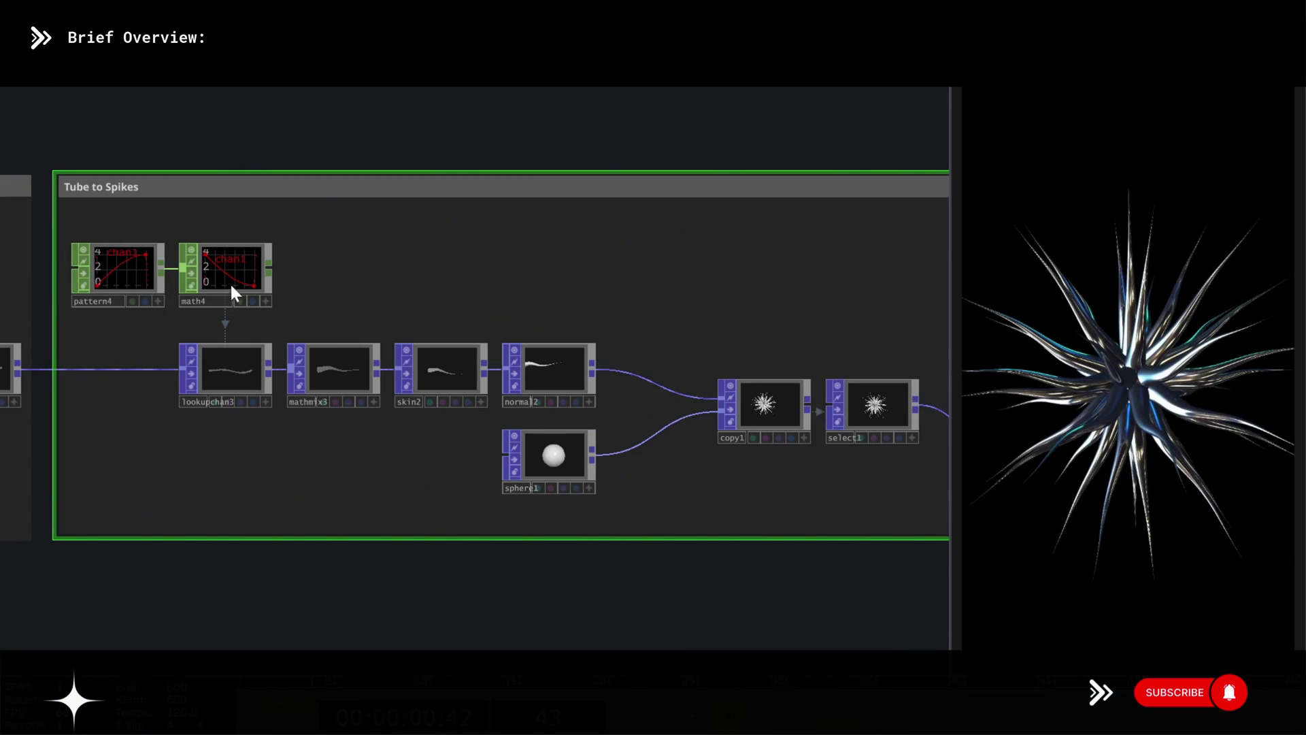
- Orbit the mathmix3 preview into perspective and select pattern4, lookupchan3 and mathmix3
scroll(352, 373, up, 10)
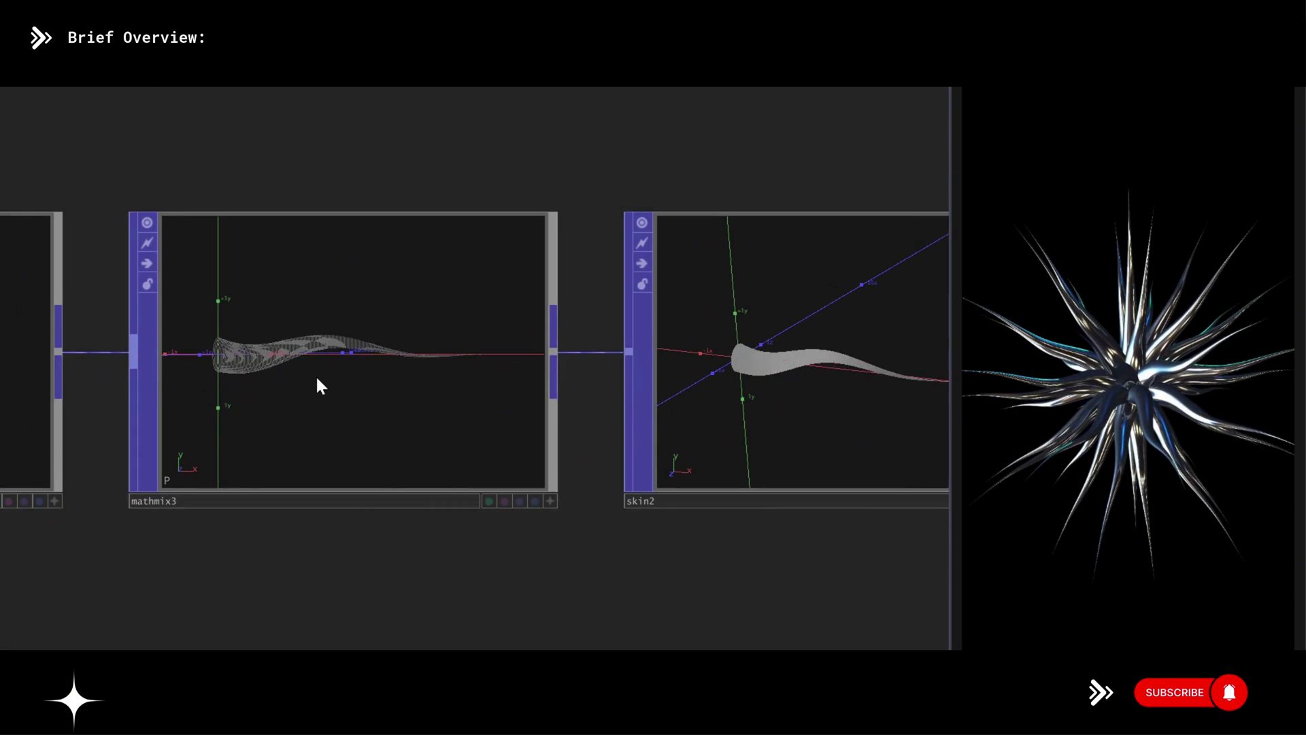
click(548, 504)
drag(489, 435, 474, 386)
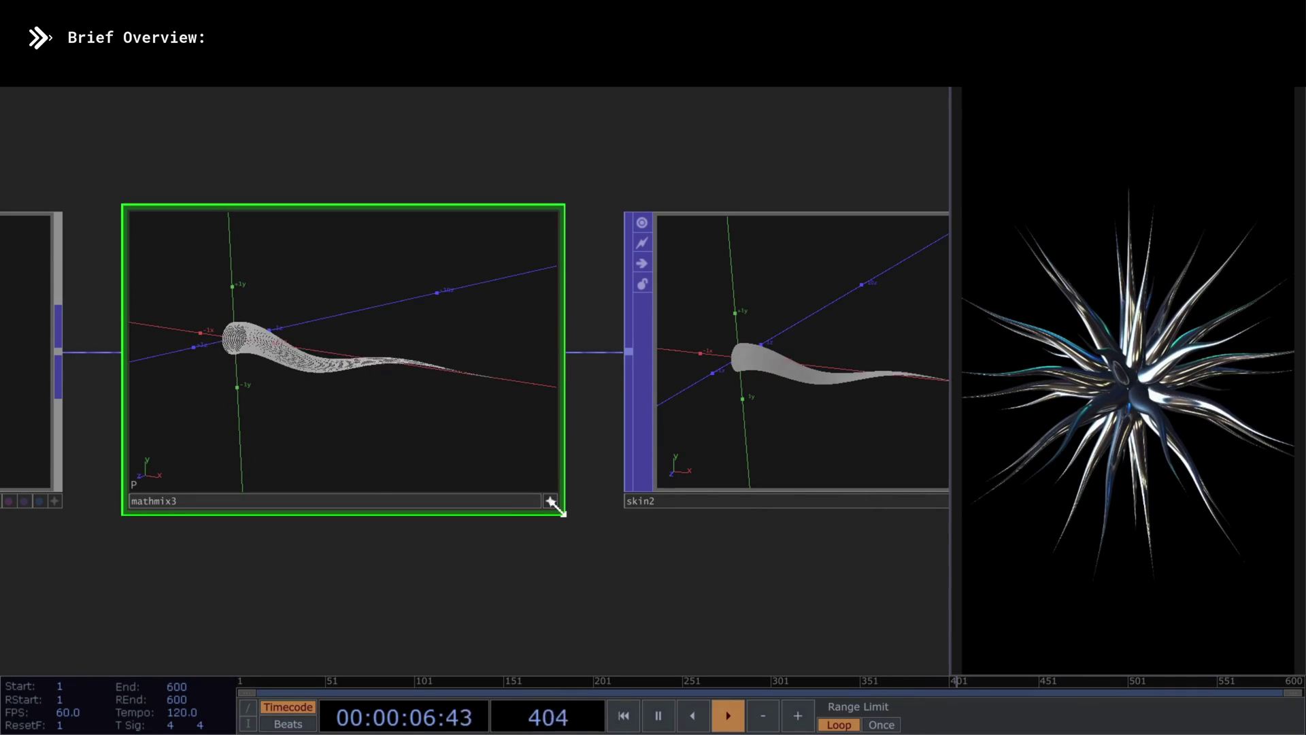
scroll(569, 585, down, 8)
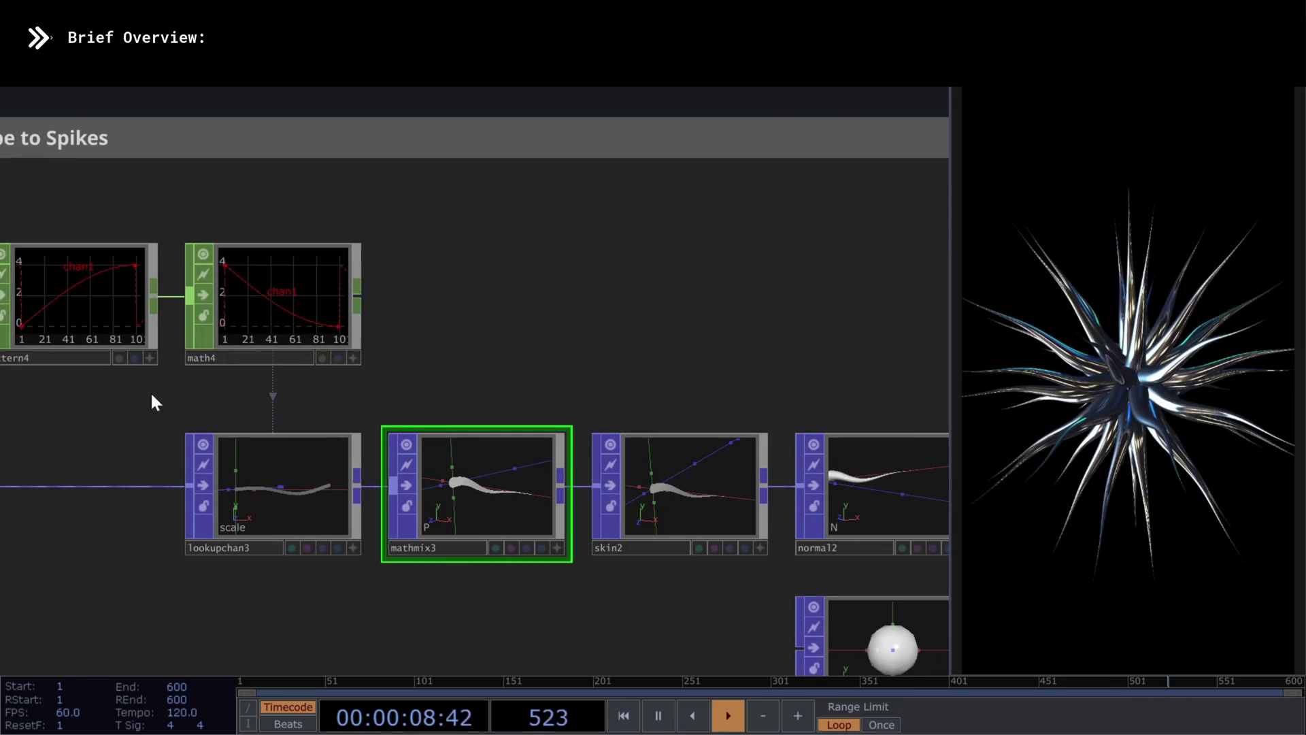
click(109, 306)
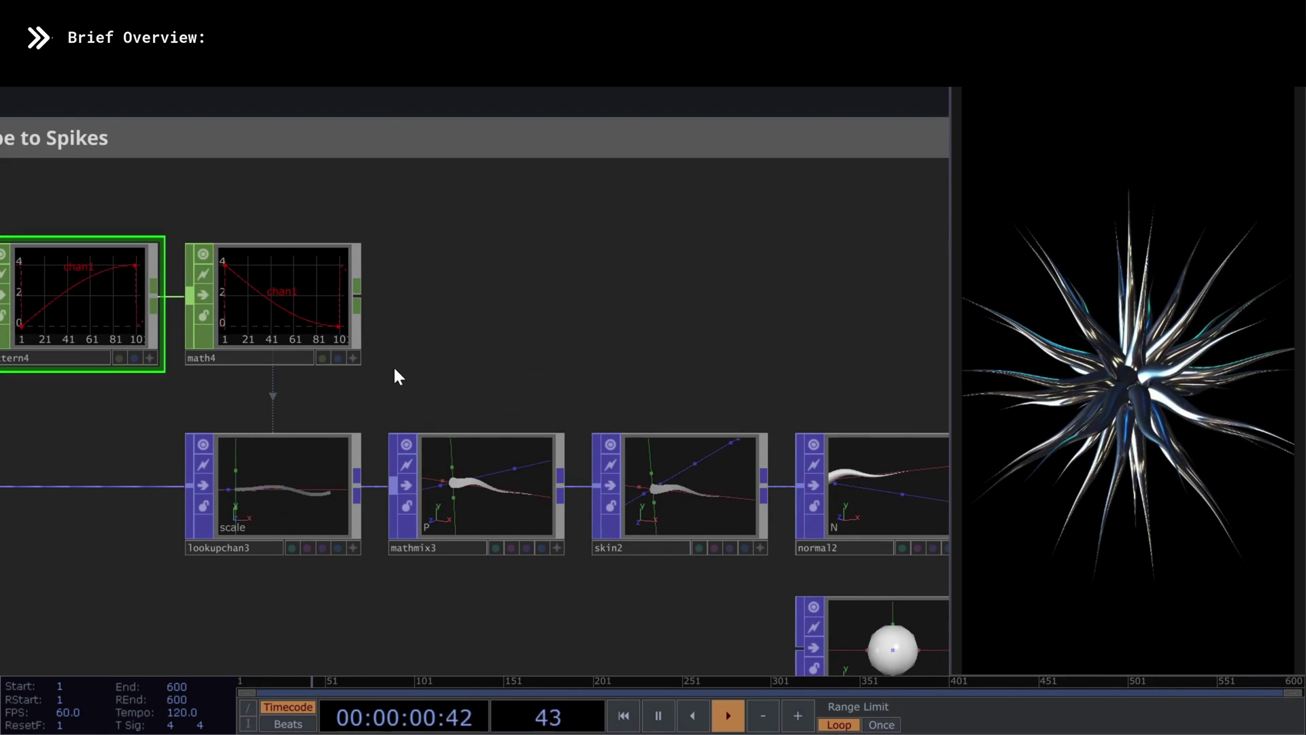
scroll(392, 367, down, 4)
click(327, 452)
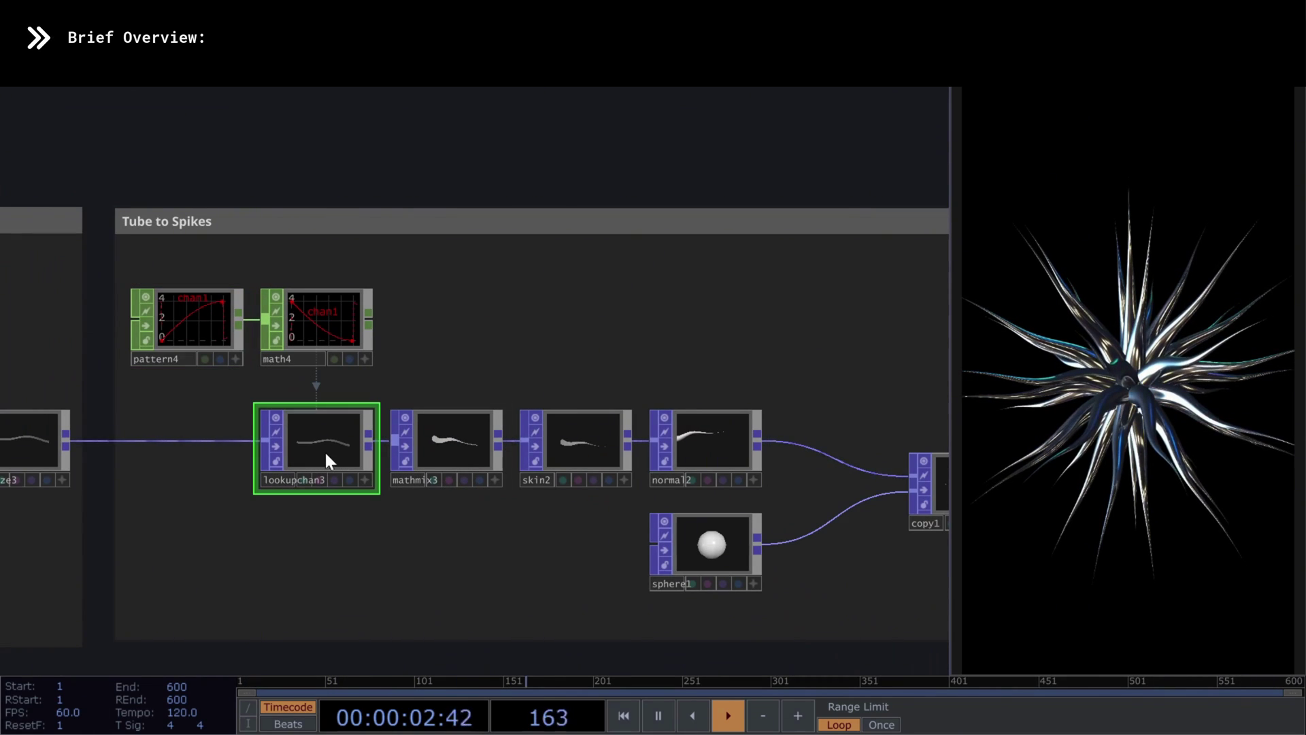
click(453, 450)
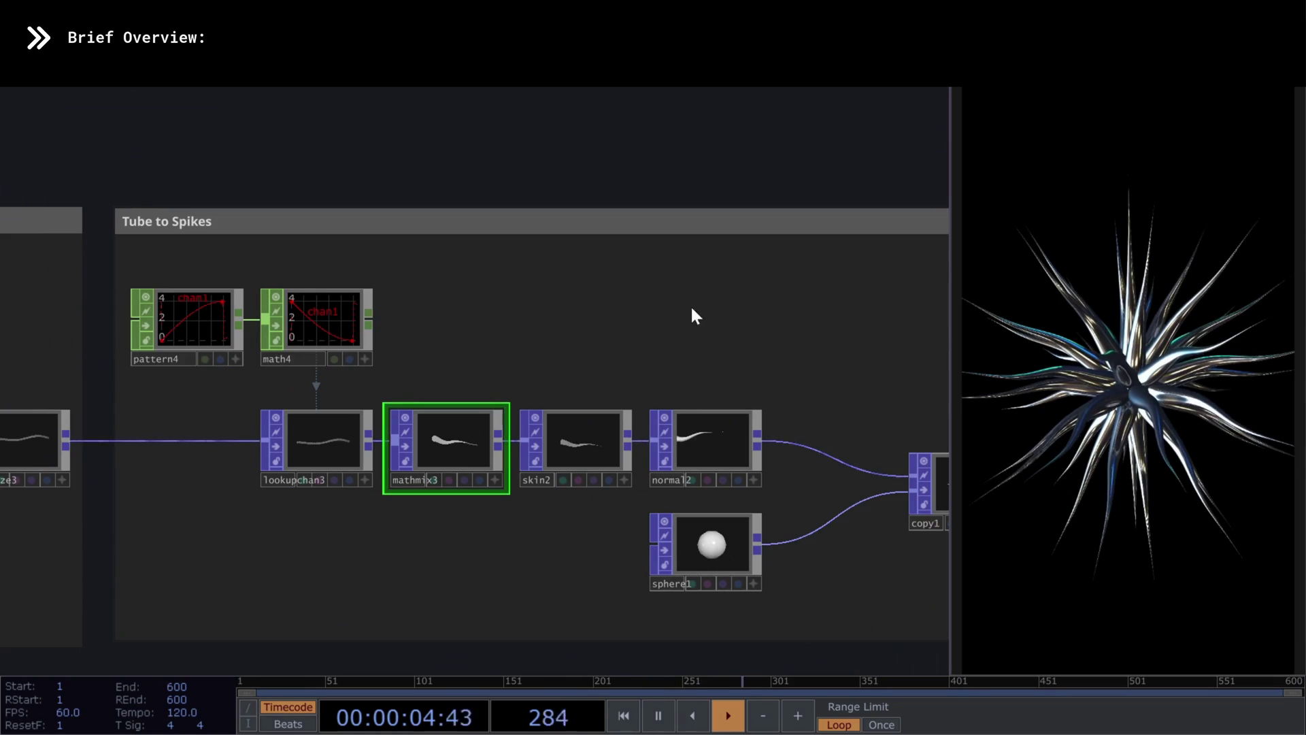
- Select copy1 and centre the Render group box in the network view
drag(691, 315, 315, 284)
click(614, 467)
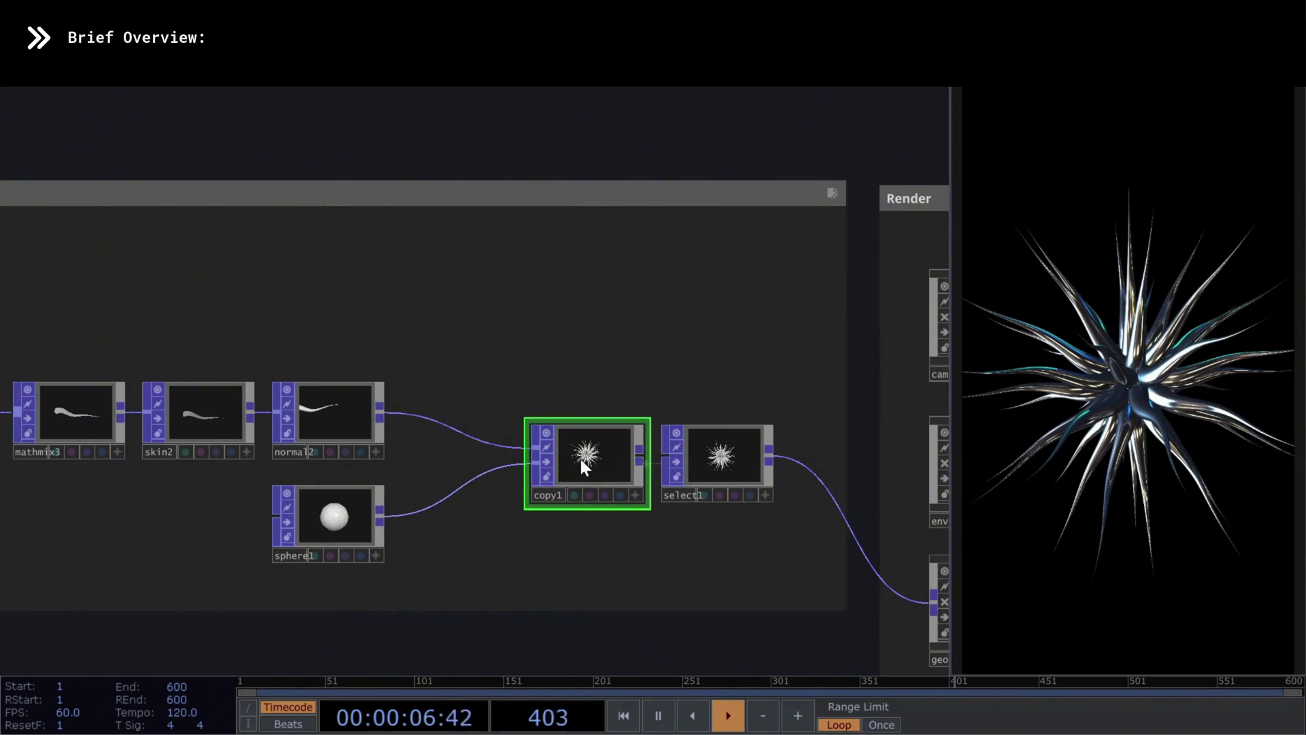
scroll(272, 356, down, 4)
scroll(839, 496, up, 3)
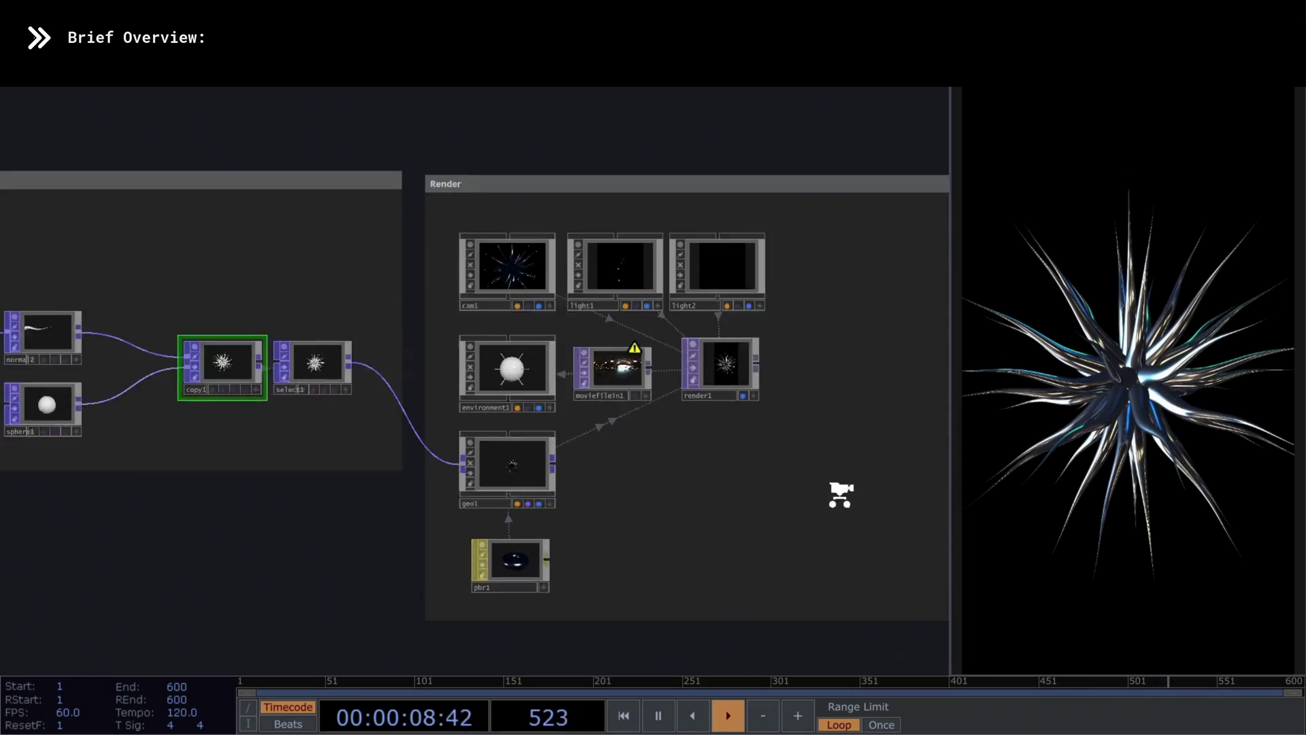
click(546, 128)
drag(828, 258, 728, 253)
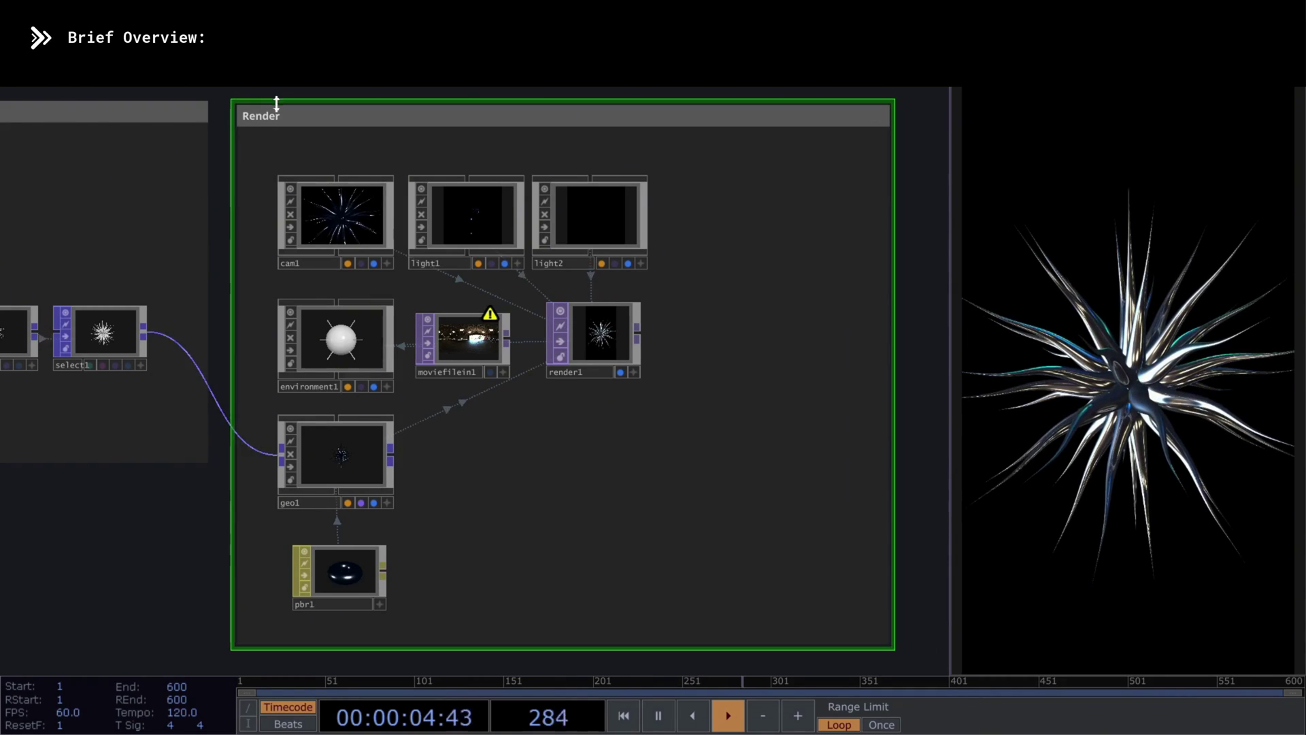
scroll(677, 305, down, 4)
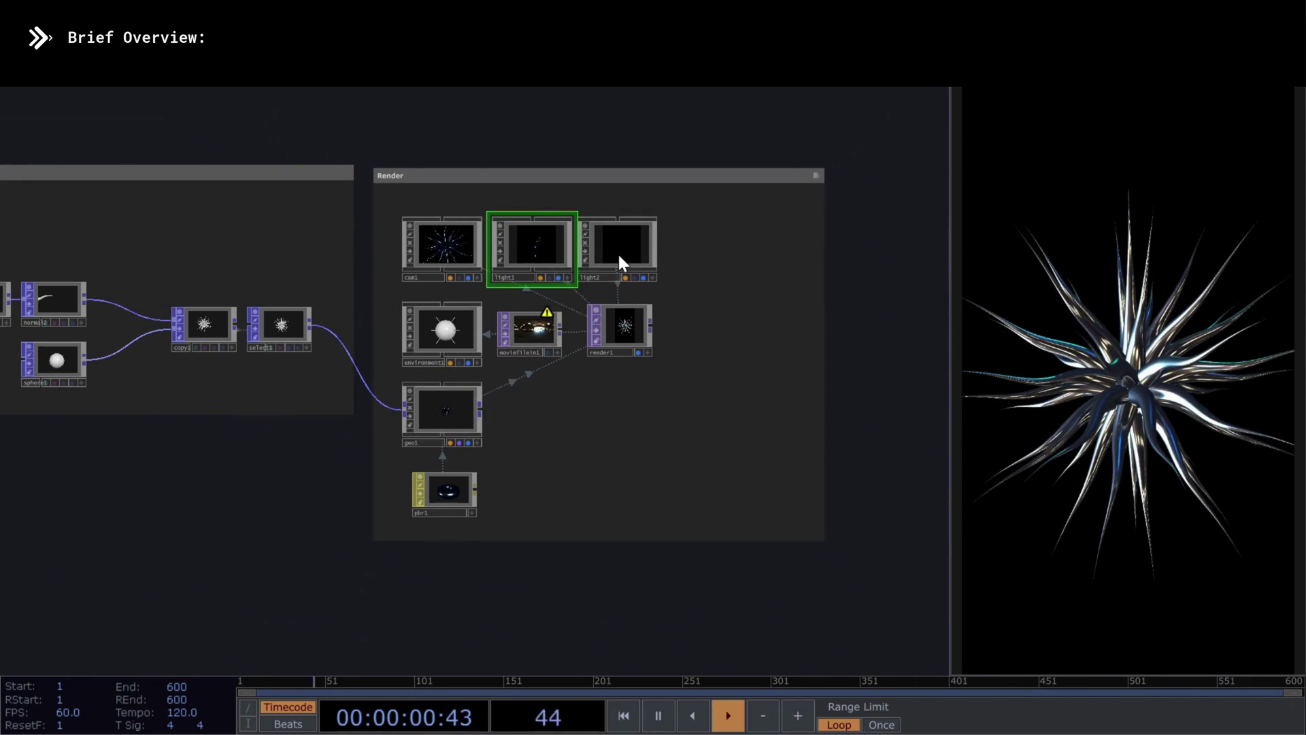
scroll(445, 471, up, 3)
scroll(445, 471, up, 3)
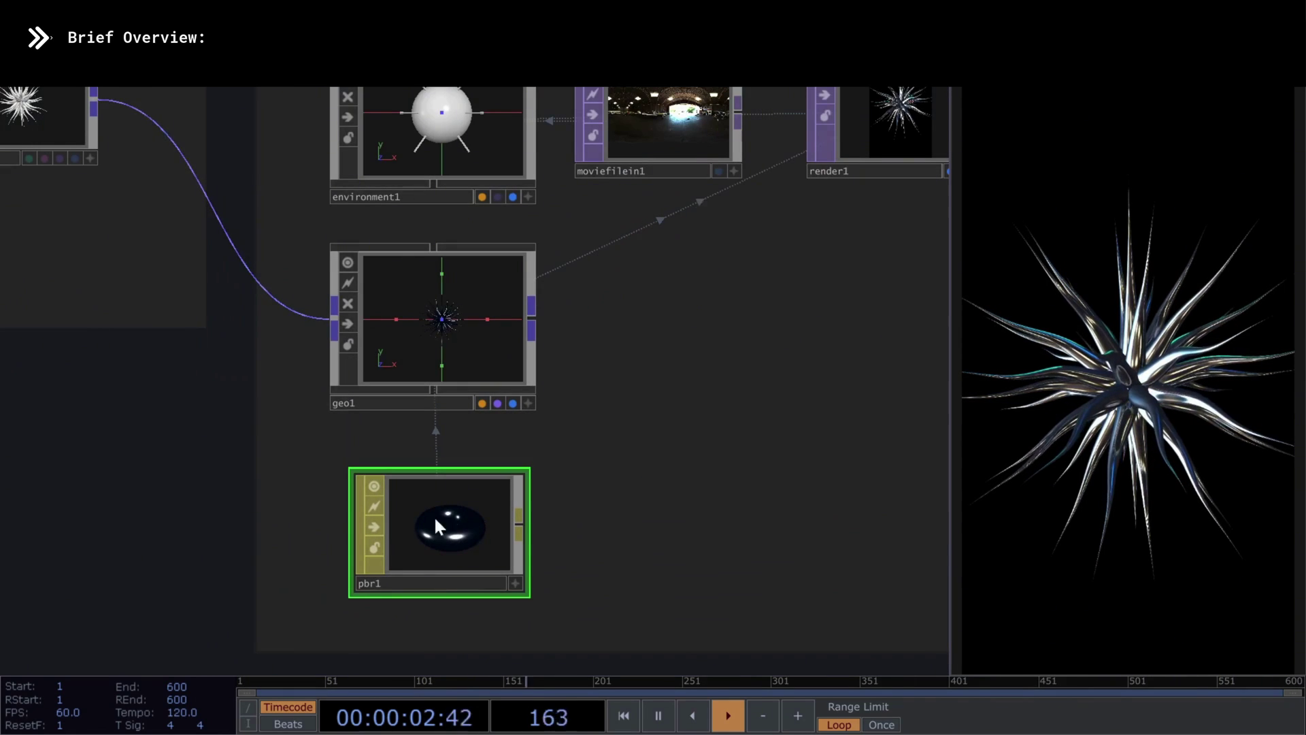
scroll(612, 401, down, 6)
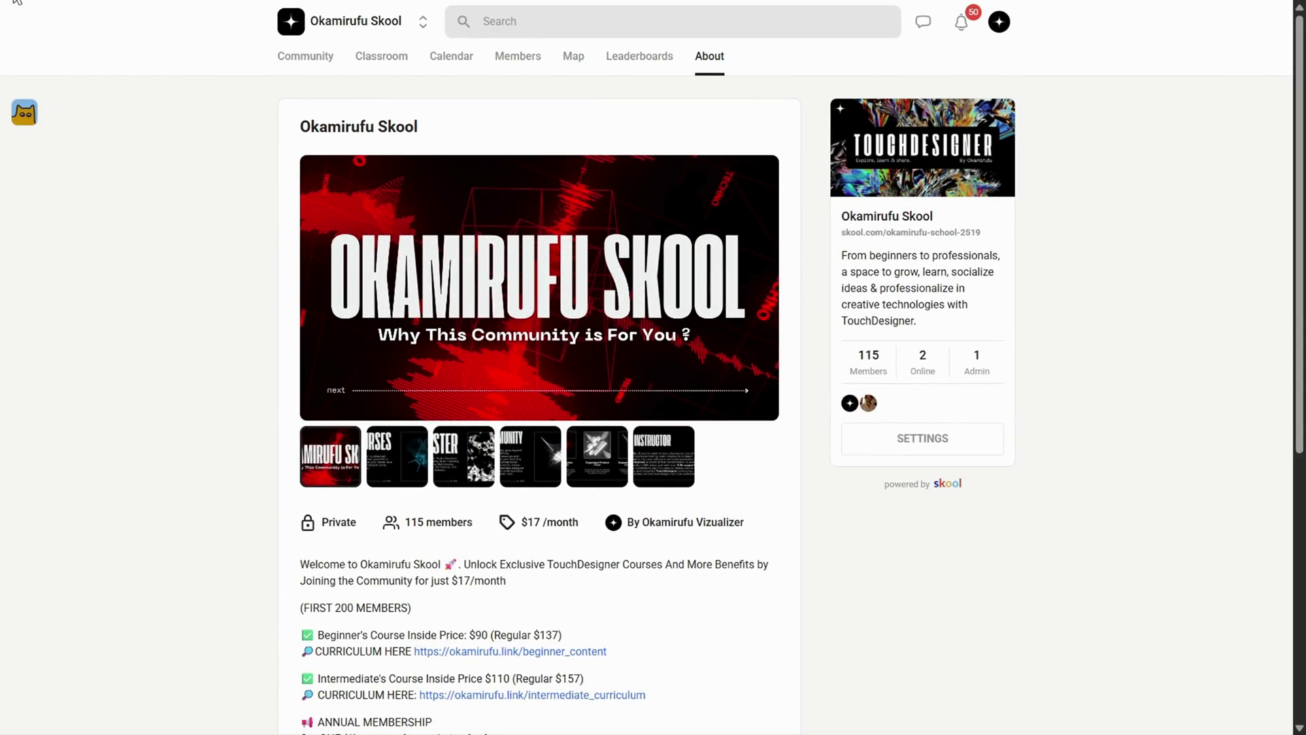
- Browse the About gallery slides (Courses, Community, features, Your Instructor), then go to Classroom
drag(301, 128, 417, 130)
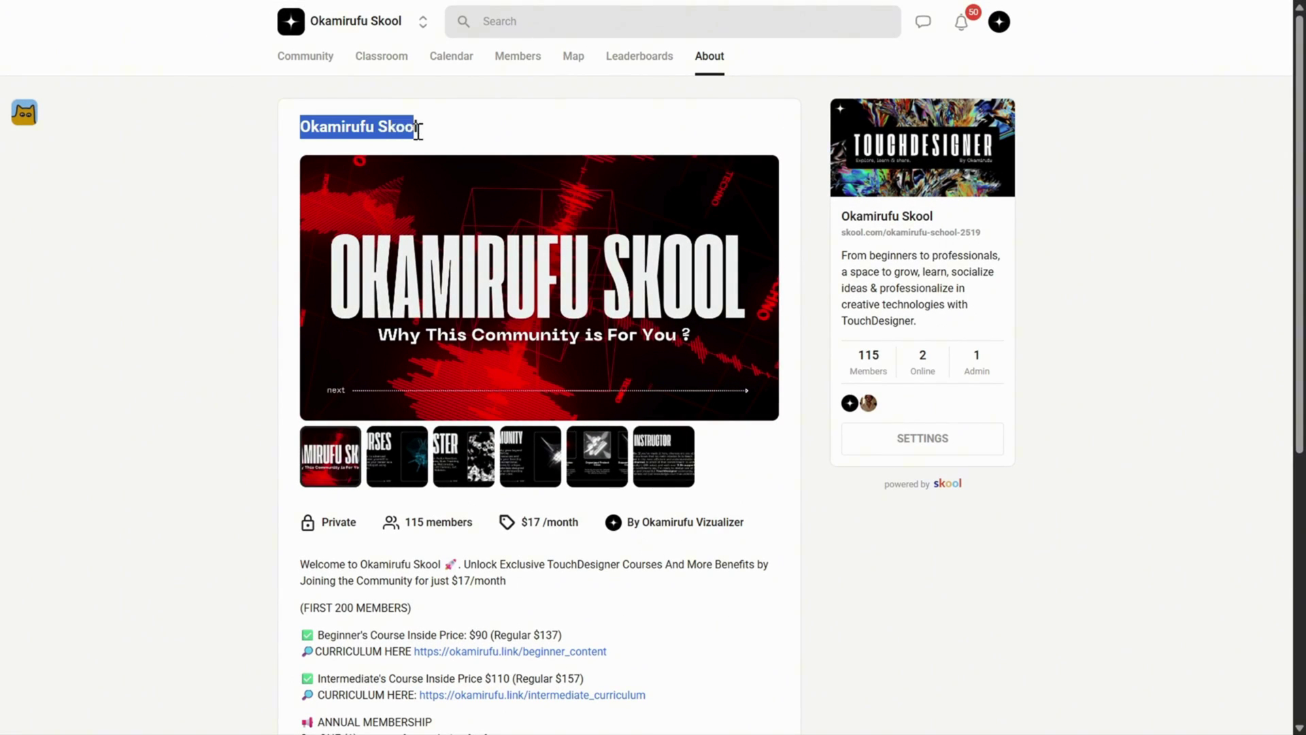
click(388, 463)
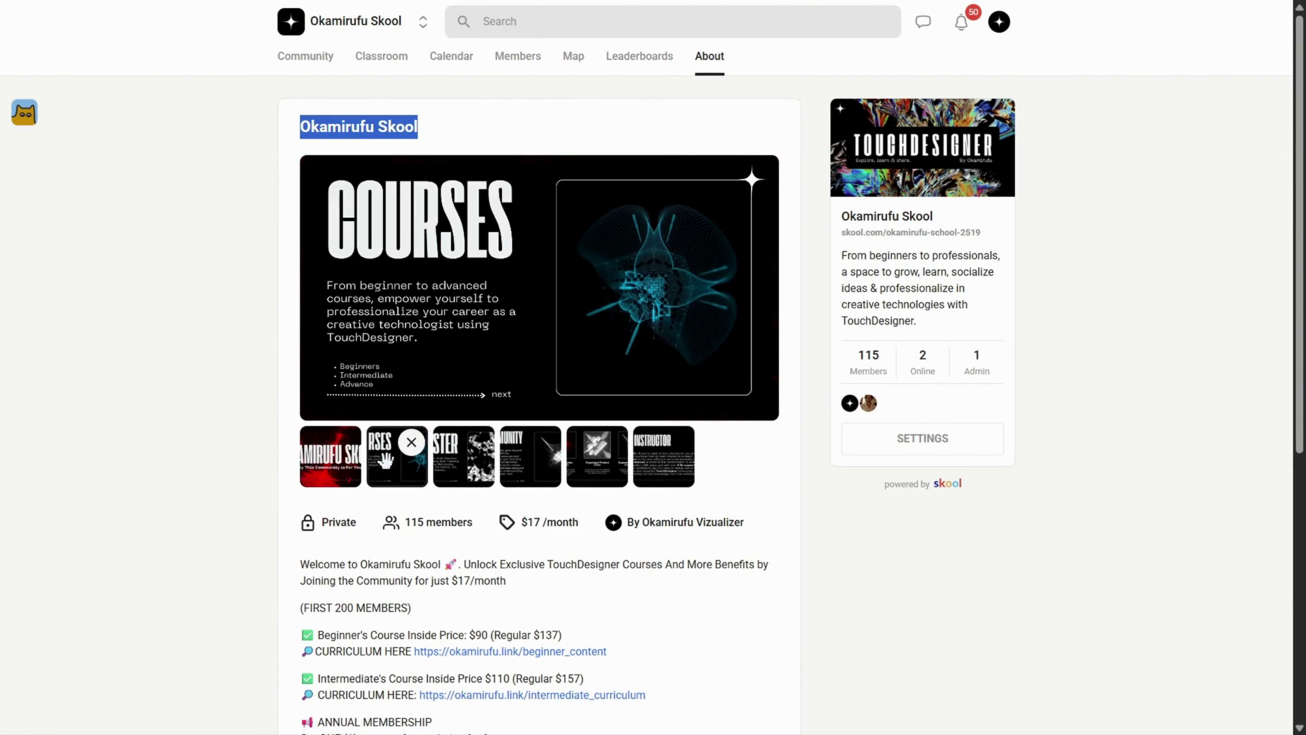
click(451, 468)
click(511, 468)
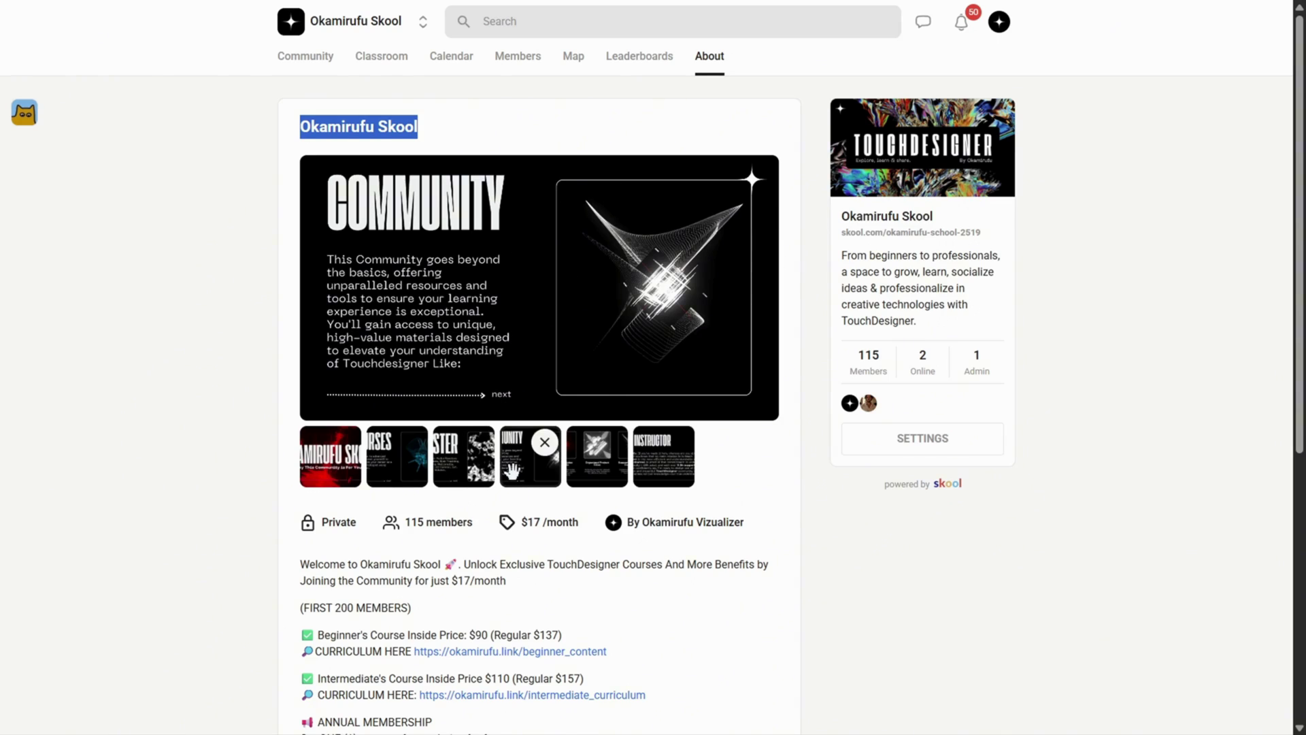
click(602, 472)
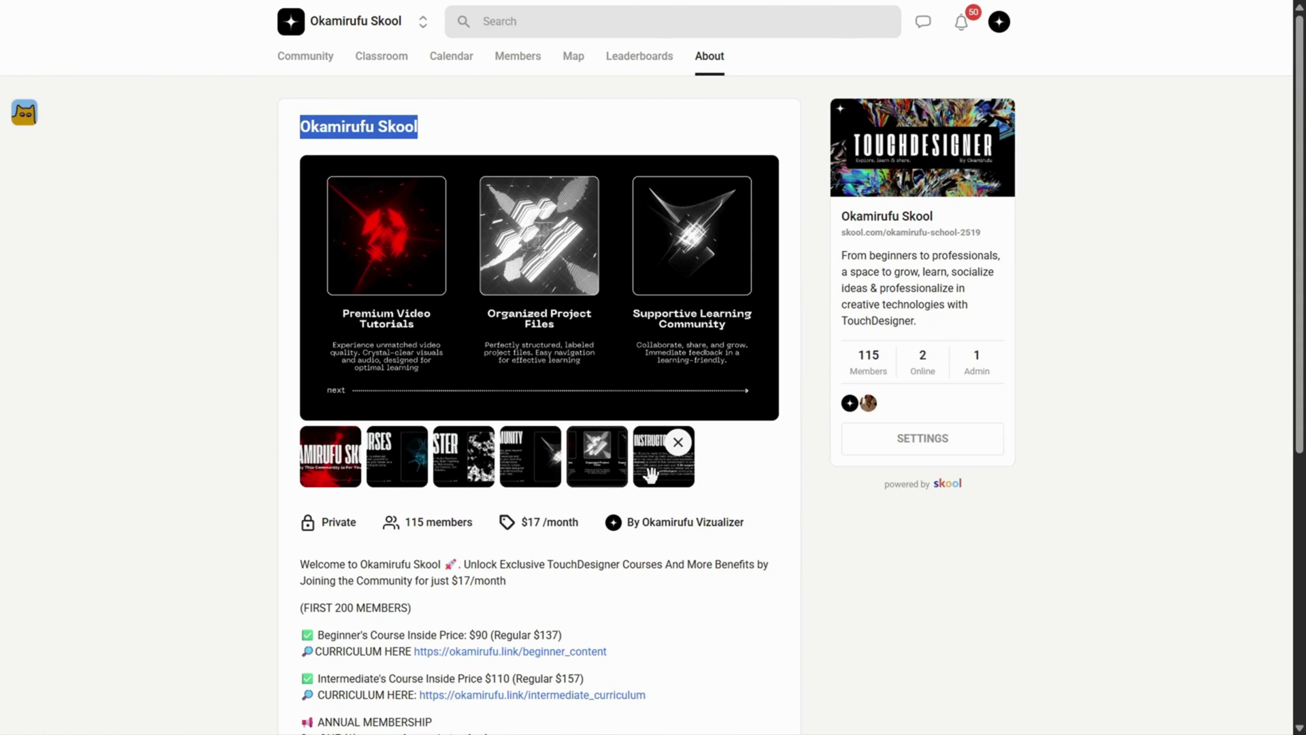
click(651, 474)
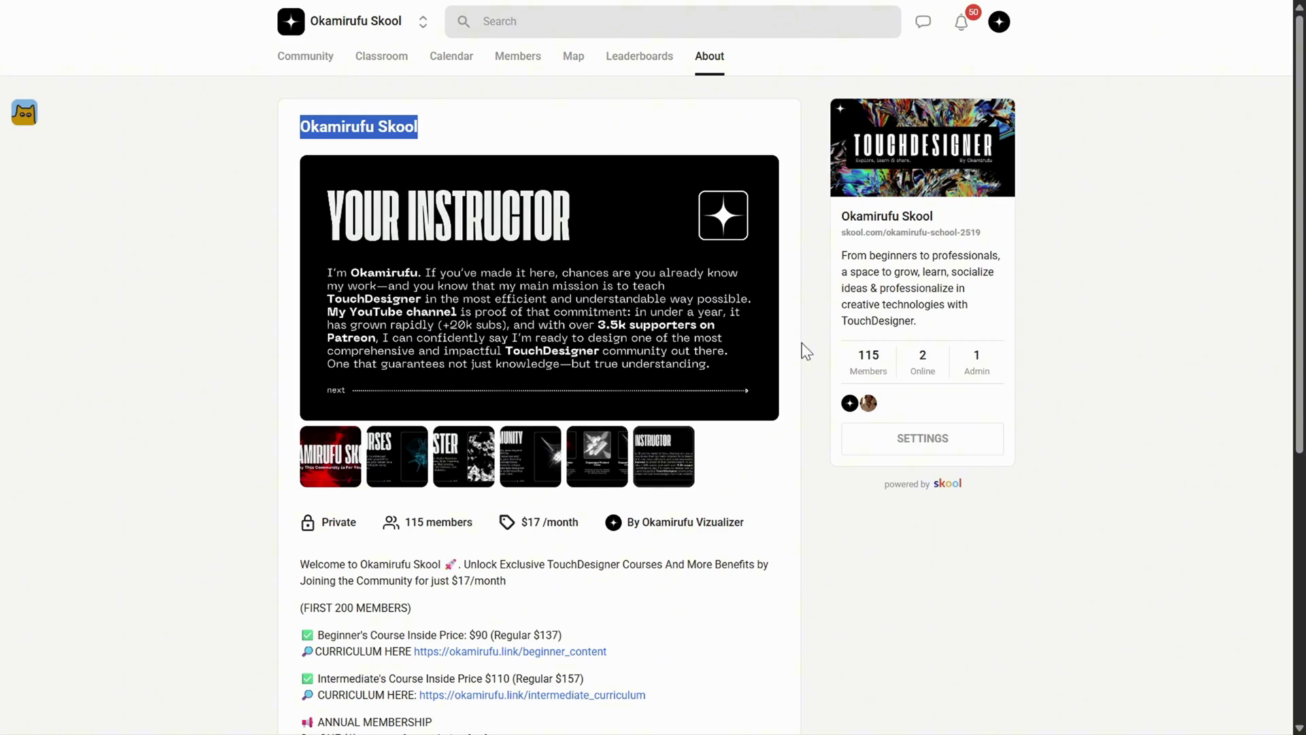
drag(837, 215, 993, 325)
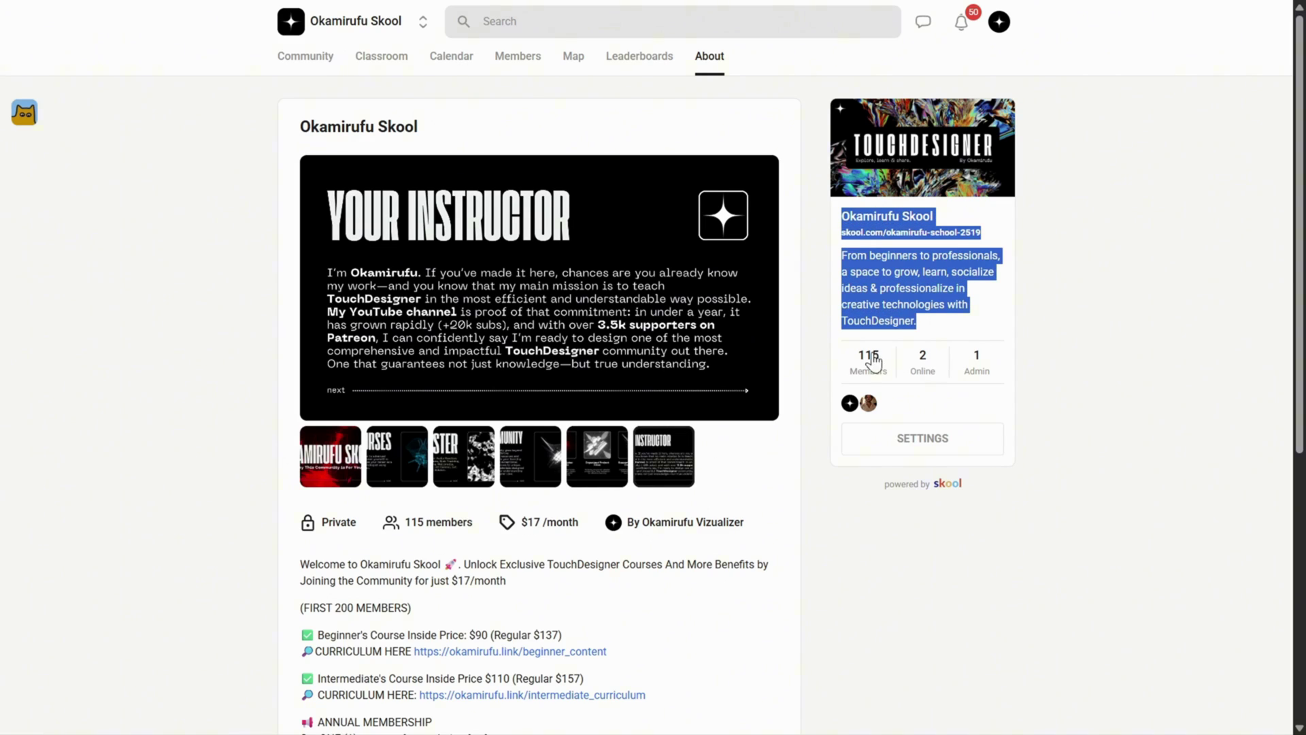
click(368, 60)
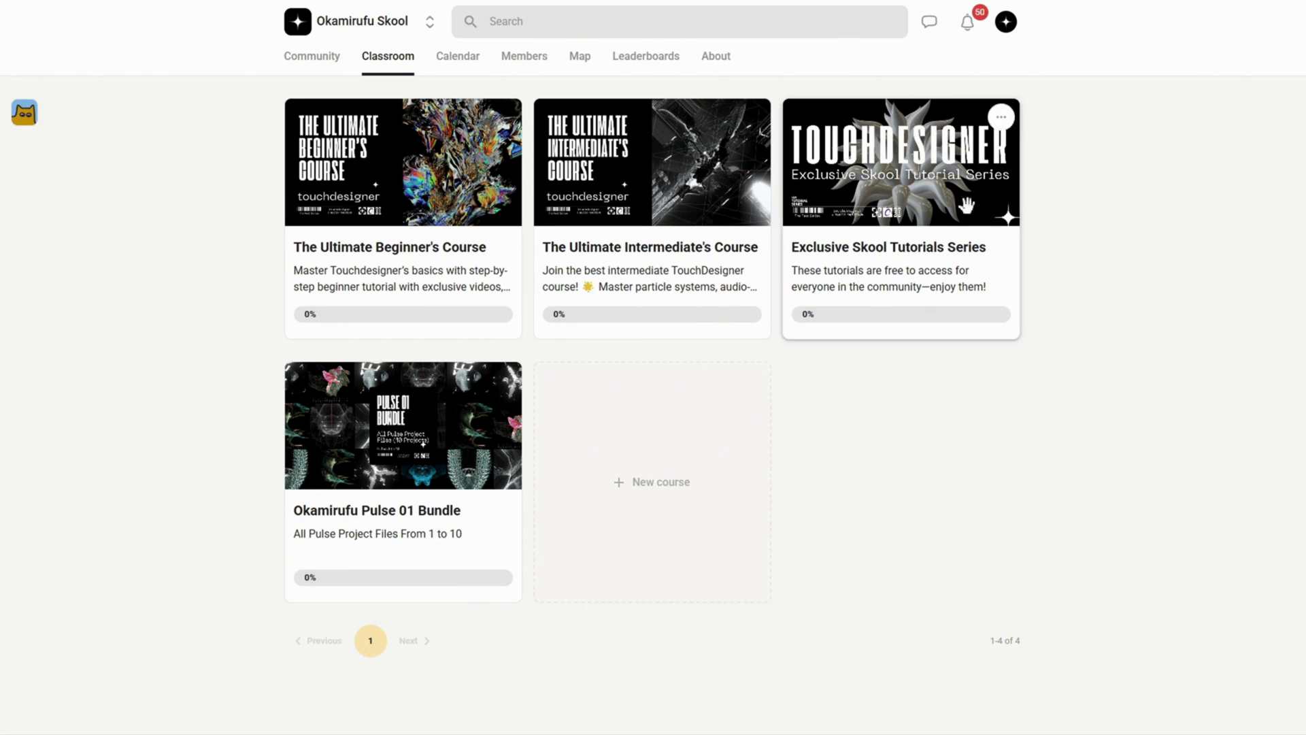
- Open the K1 Radial Tentacles Using POPs lesson's discussion post in the Exclusive Skool Tutorials Series
click(916, 183)
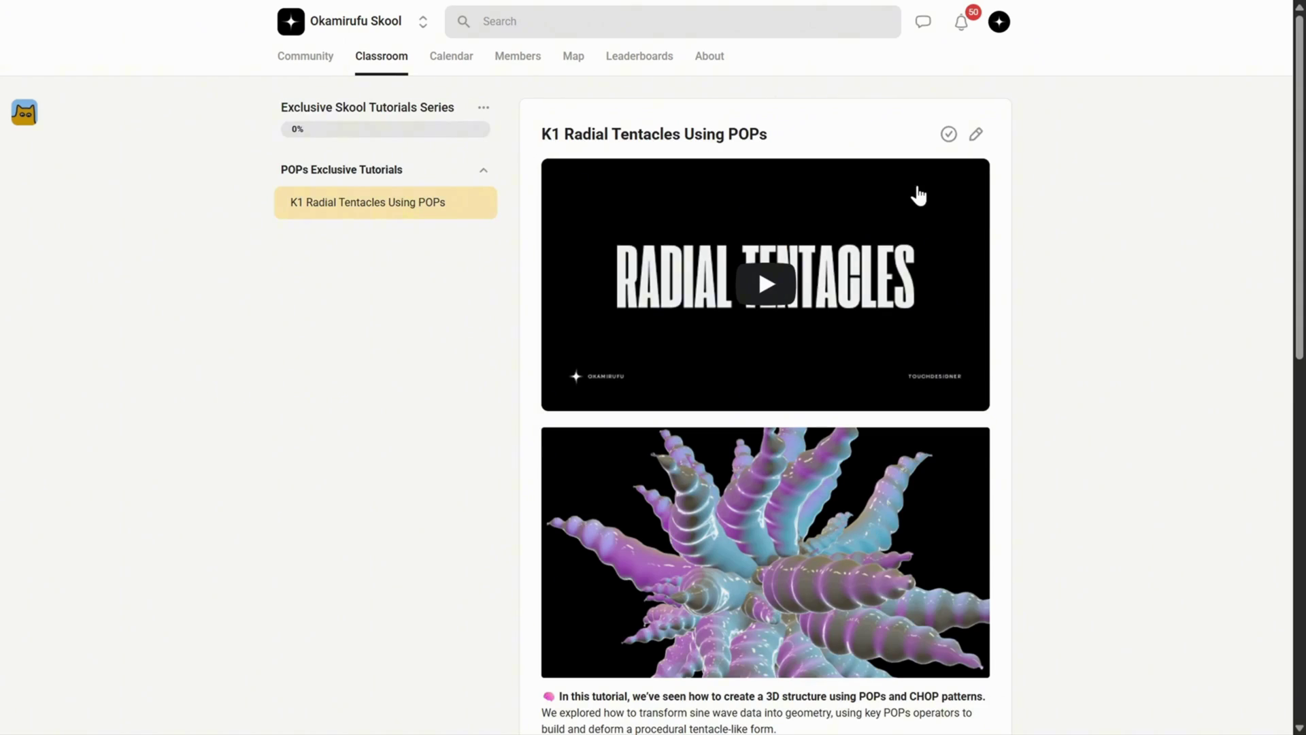
click(385, 206)
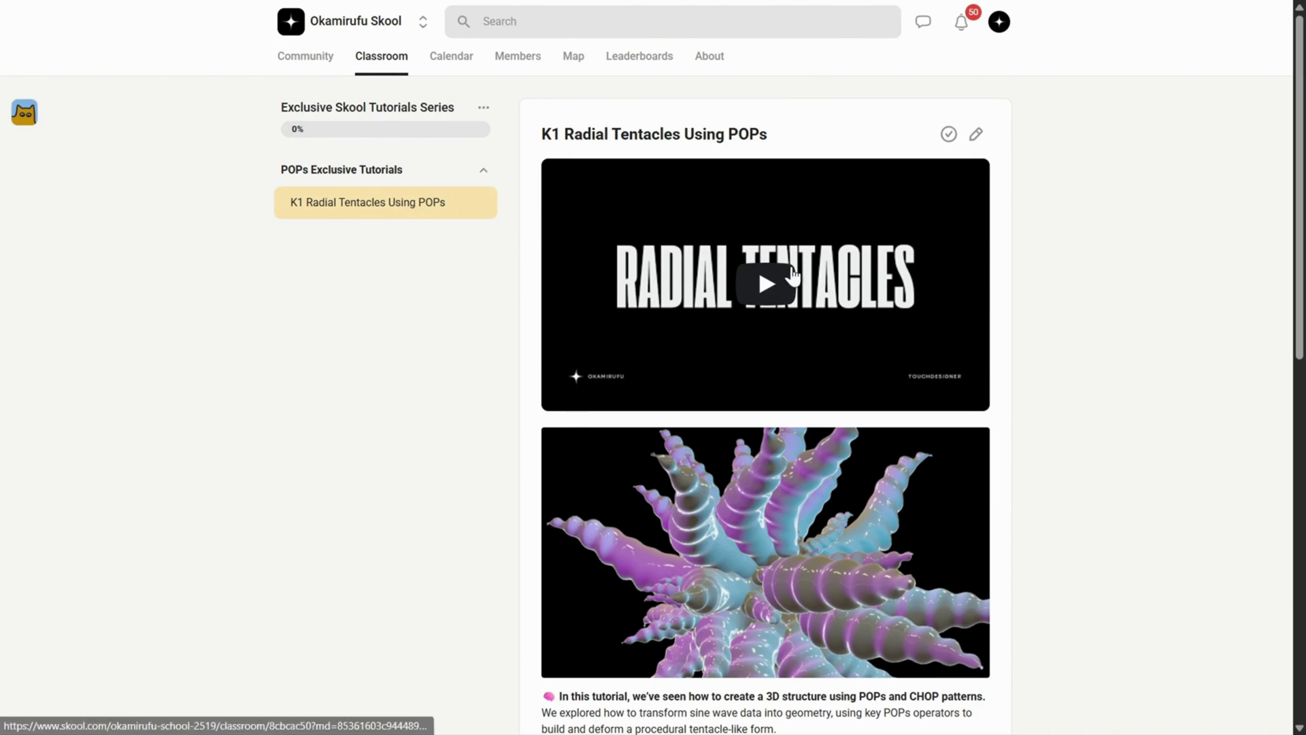
scroll(779, 398, down, 10)
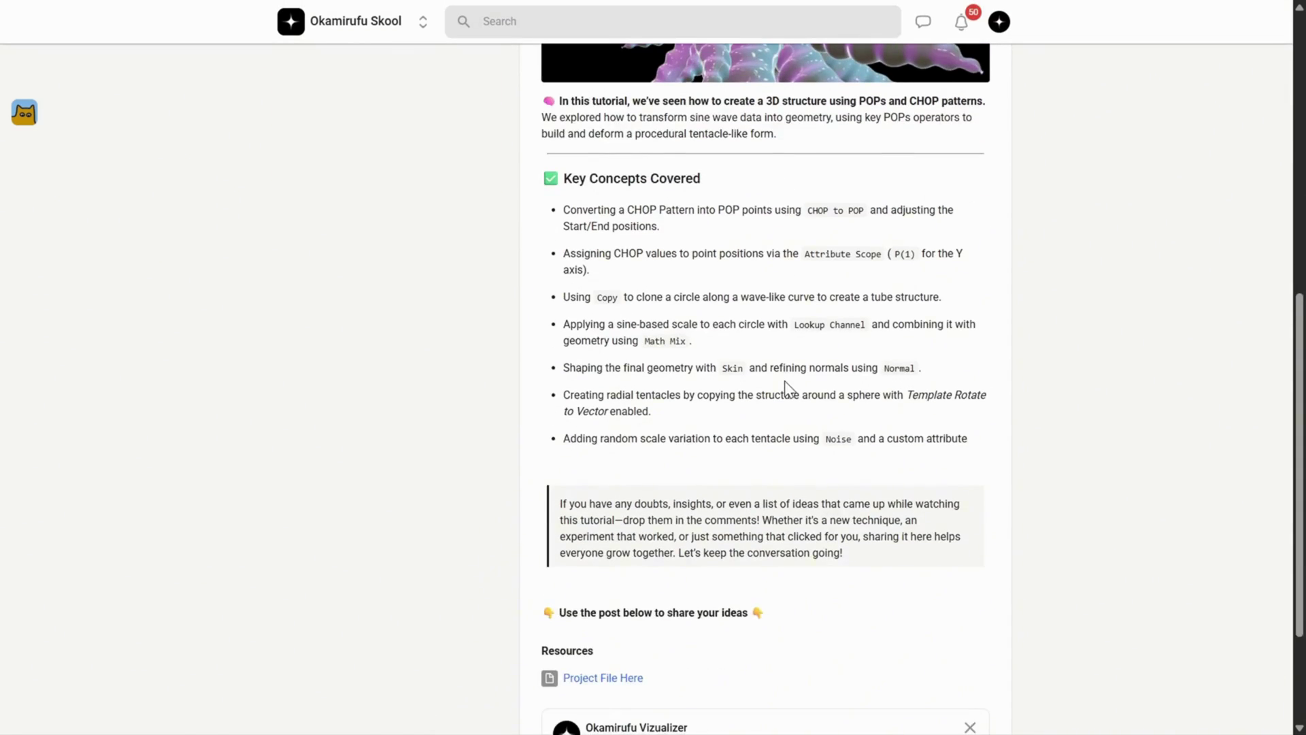
click(727, 596)
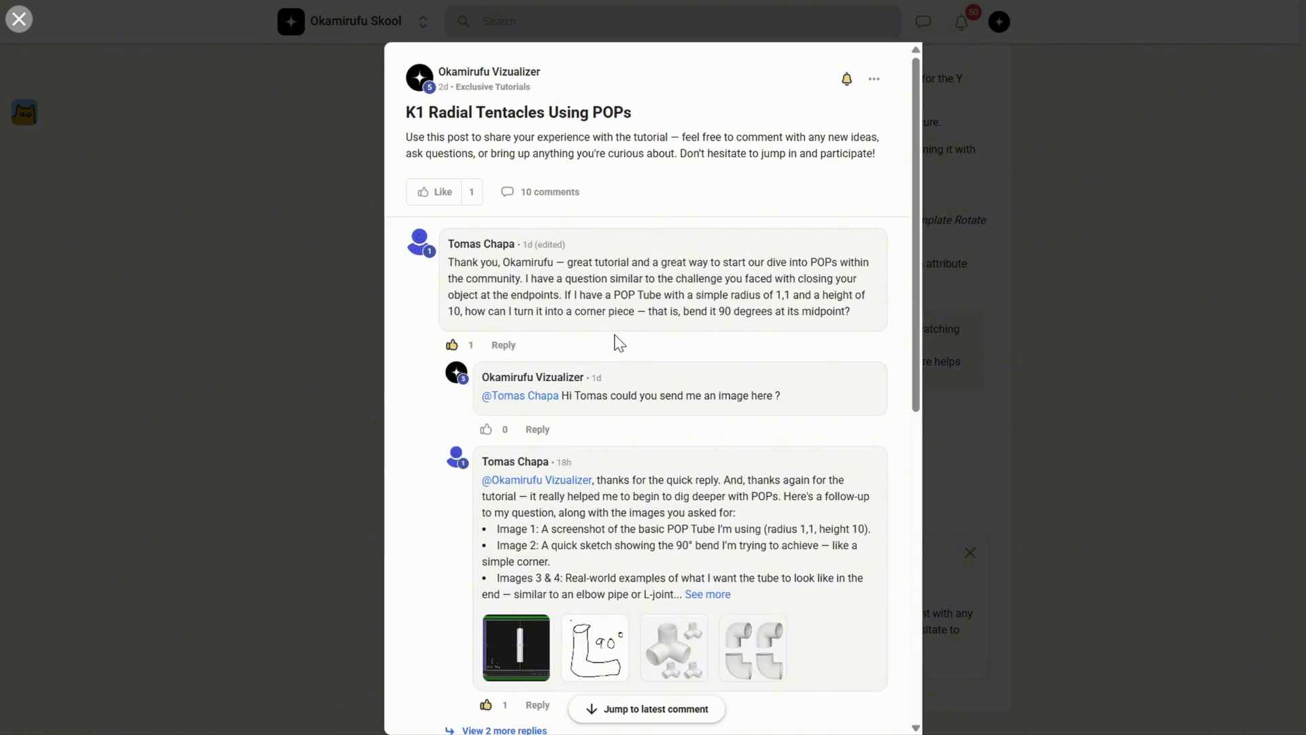
- Expand the two hidden replies, view the solution image enlarged, then close the post
scroll(681, 562, down, 2)
scroll(689, 551, down, 8)
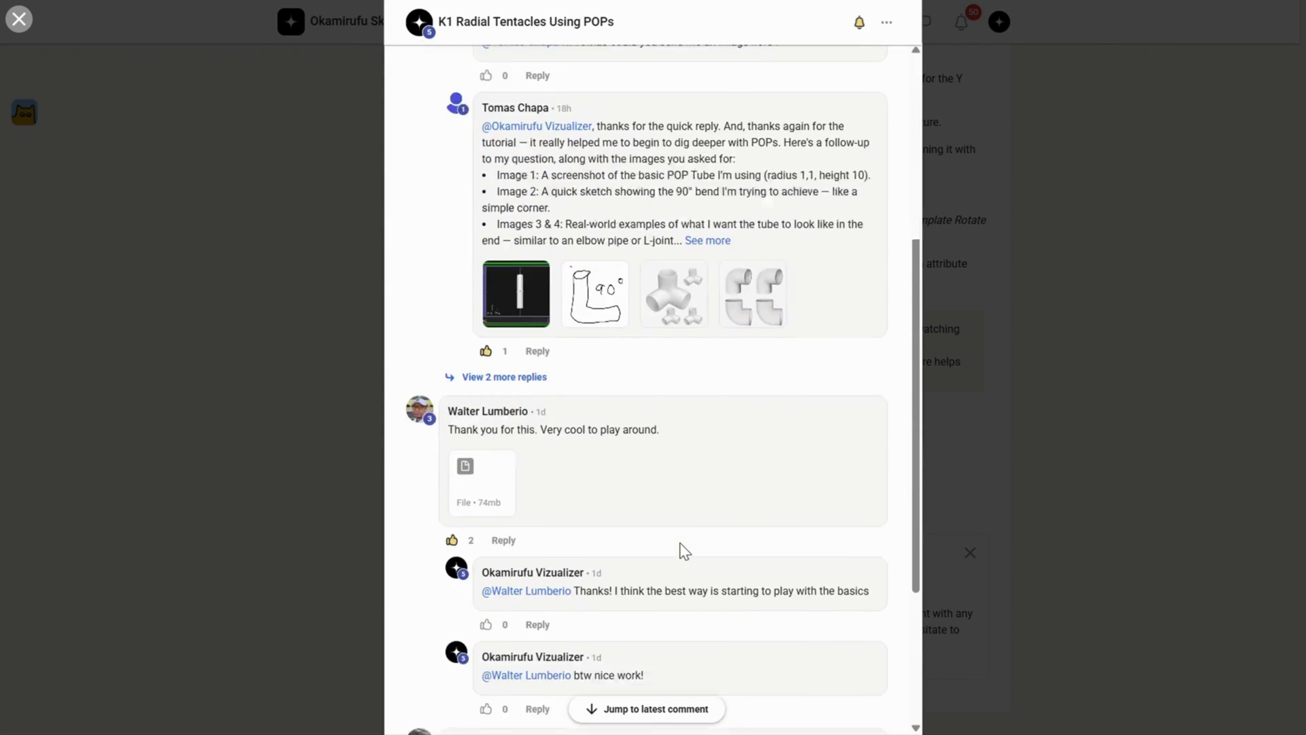
scroll(657, 542, up, 5)
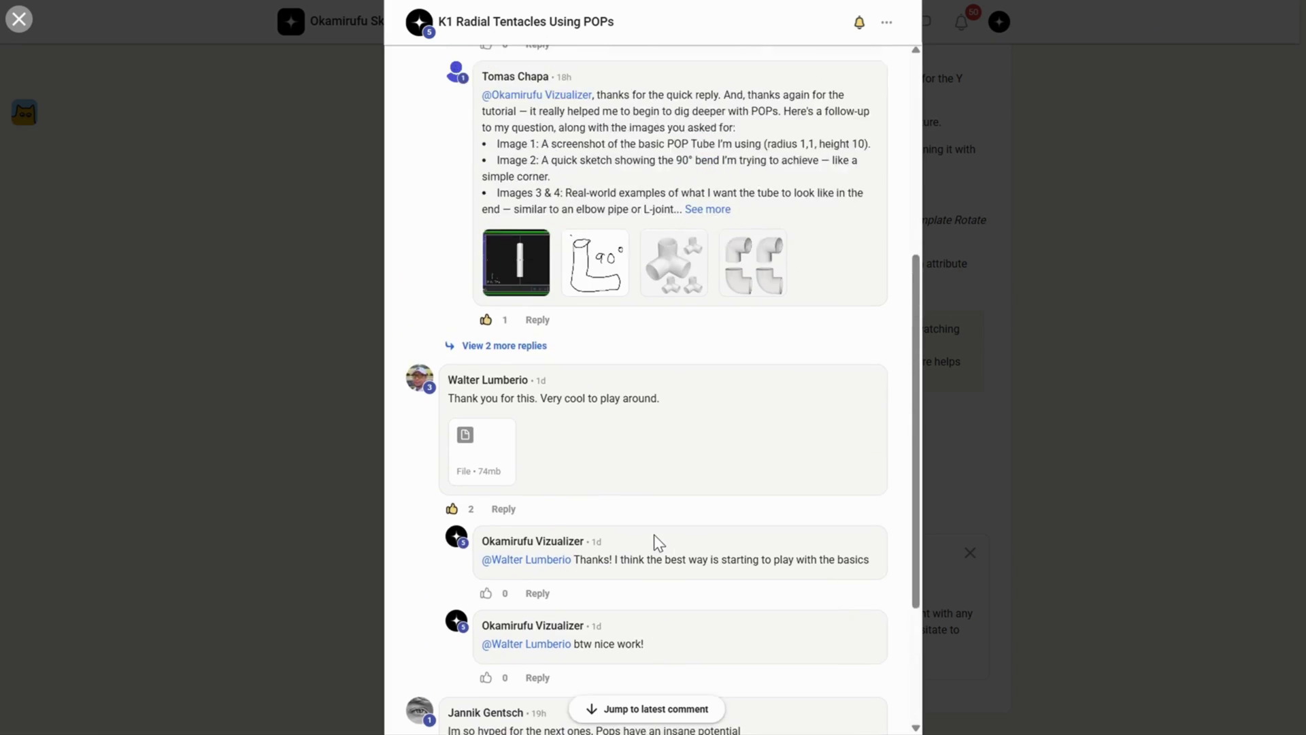
click(541, 478)
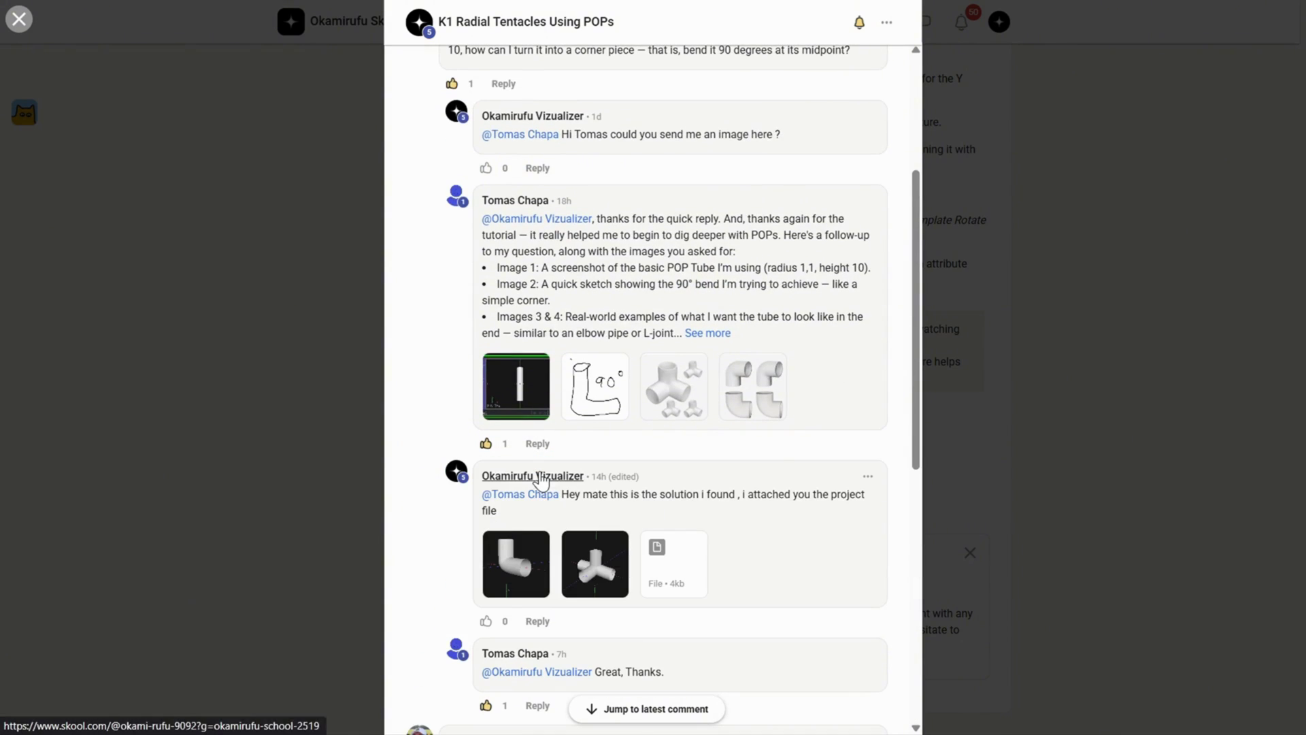
click(598, 554)
click(1147, 437)
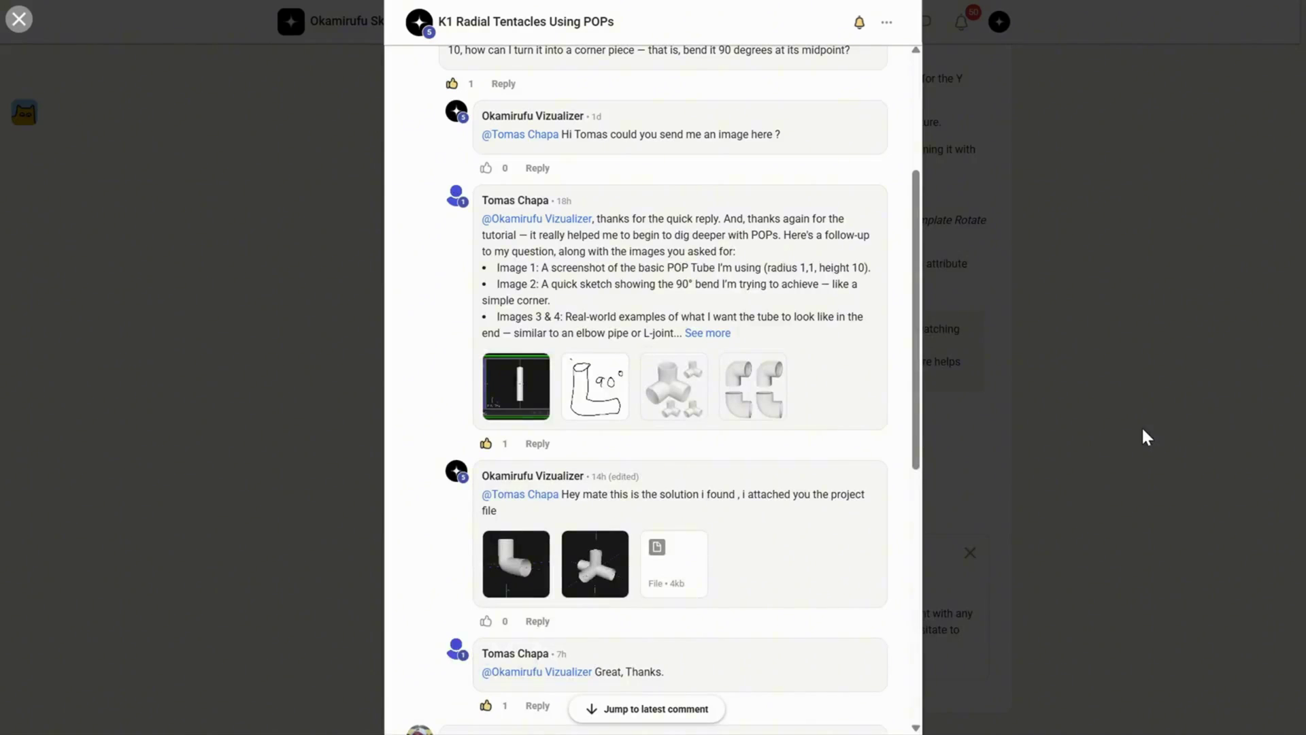
click(1144, 434)
- On the About page, edit the description and select its PLUS and SHOP sections
scroll(1093, 470, up, 15)
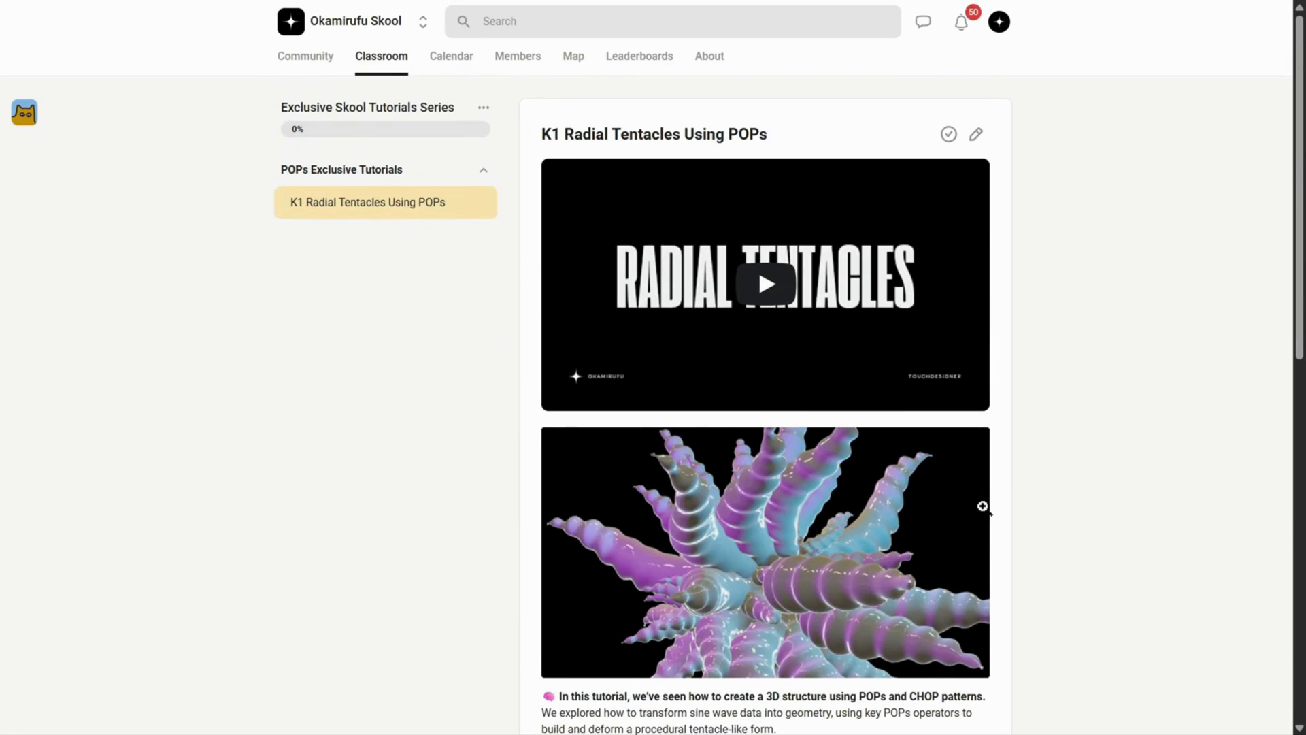
click(712, 67)
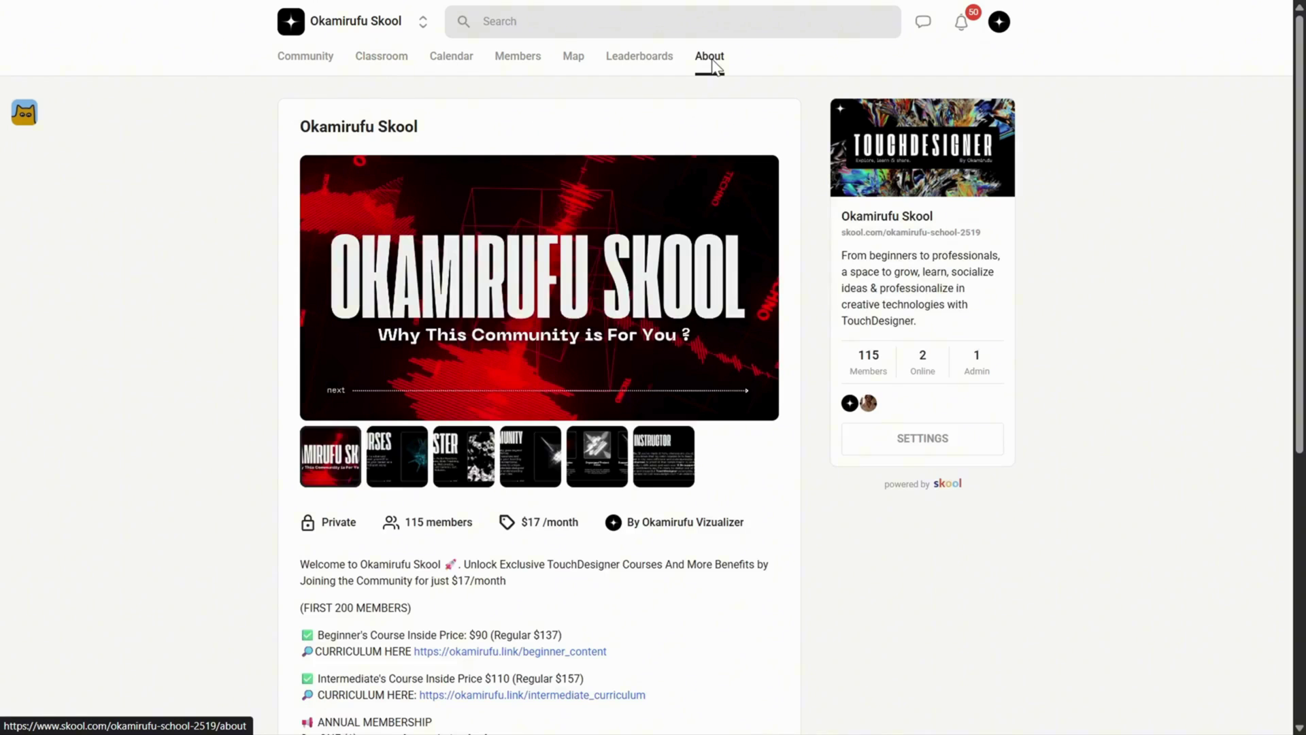
scroll(702, 537, down, 7)
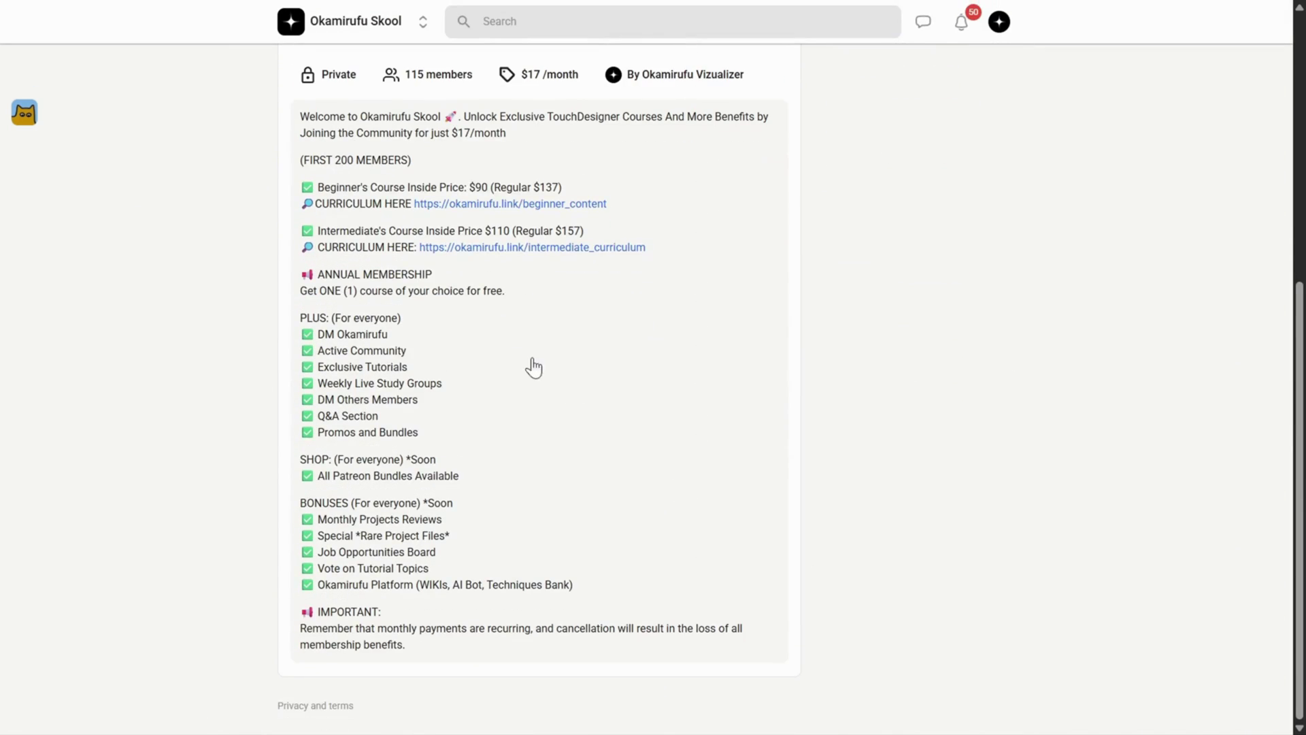
click(302, 323)
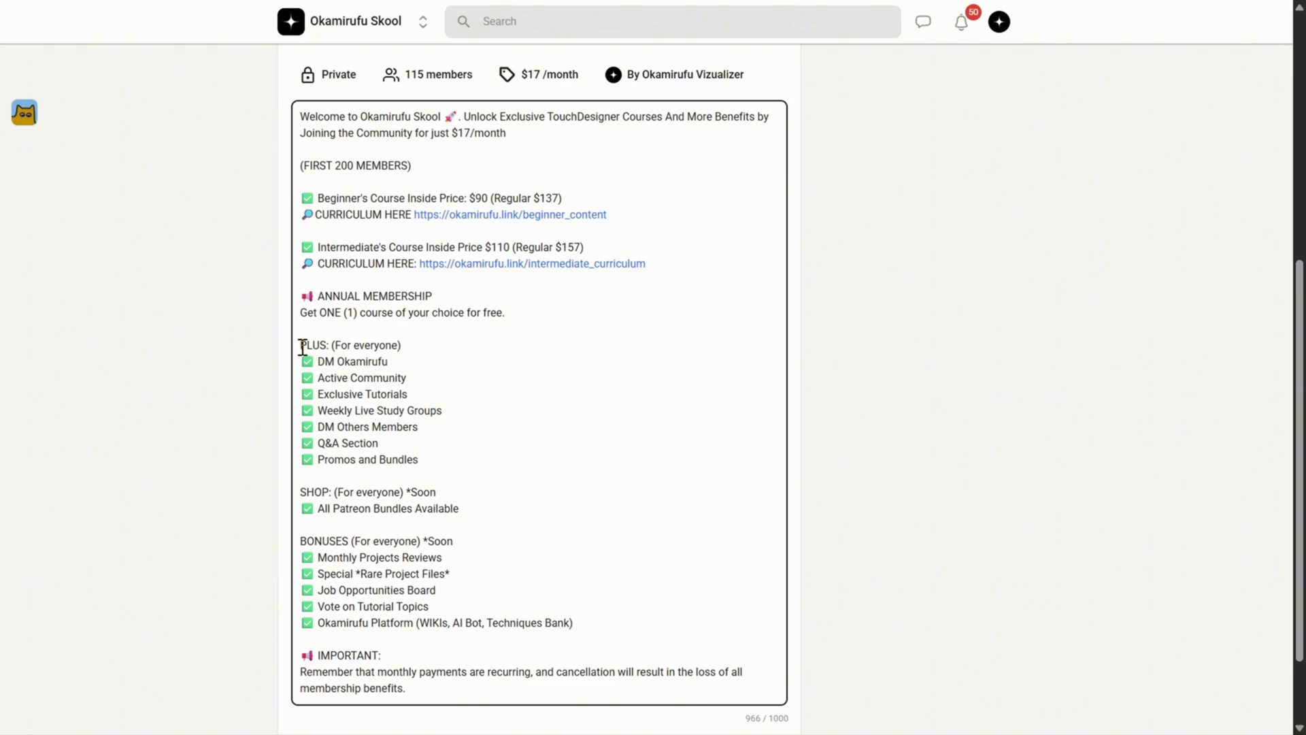
drag(302, 346, 440, 462)
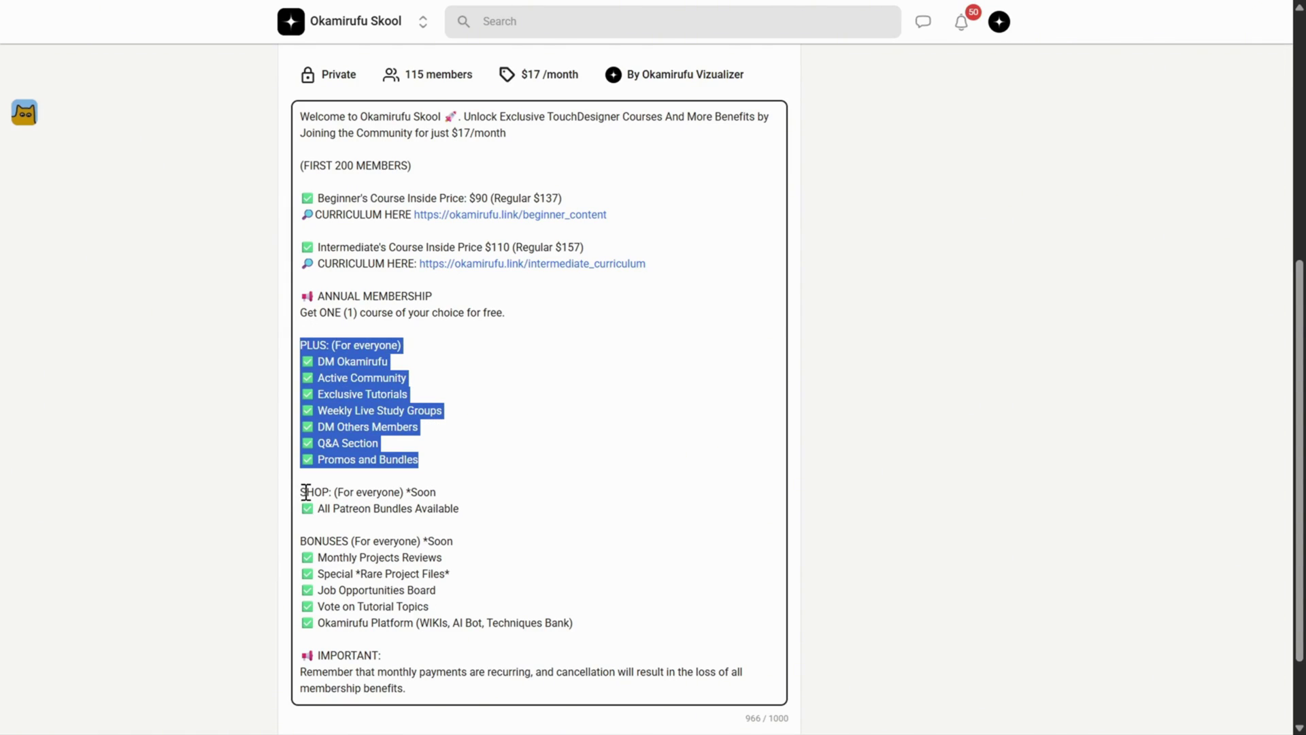
drag(301, 491, 485, 511)
drag(302, 543, 557, 653)
click(557, 653)
scroll(981, 555, up, 2)
scroll(973, 576, up, 4)
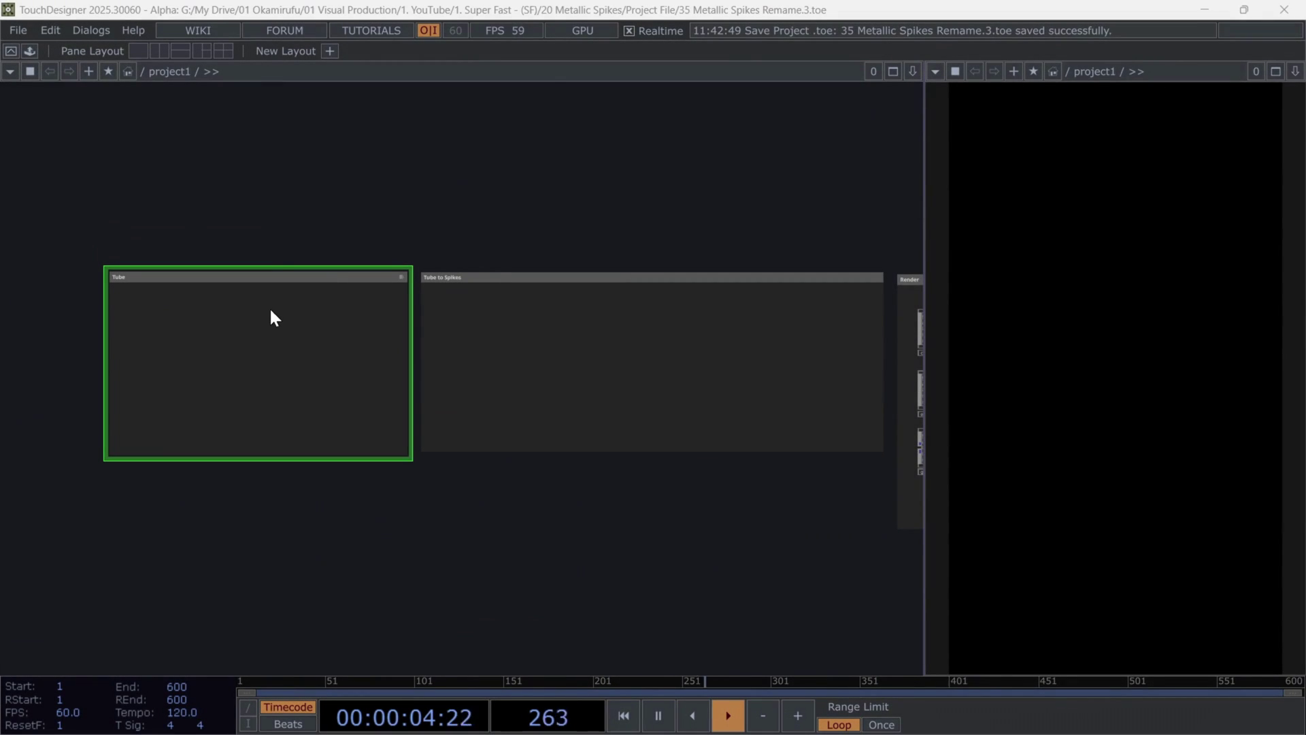
- Add a Pattern CHOP inside the Tube network with length 200
key(Tab)
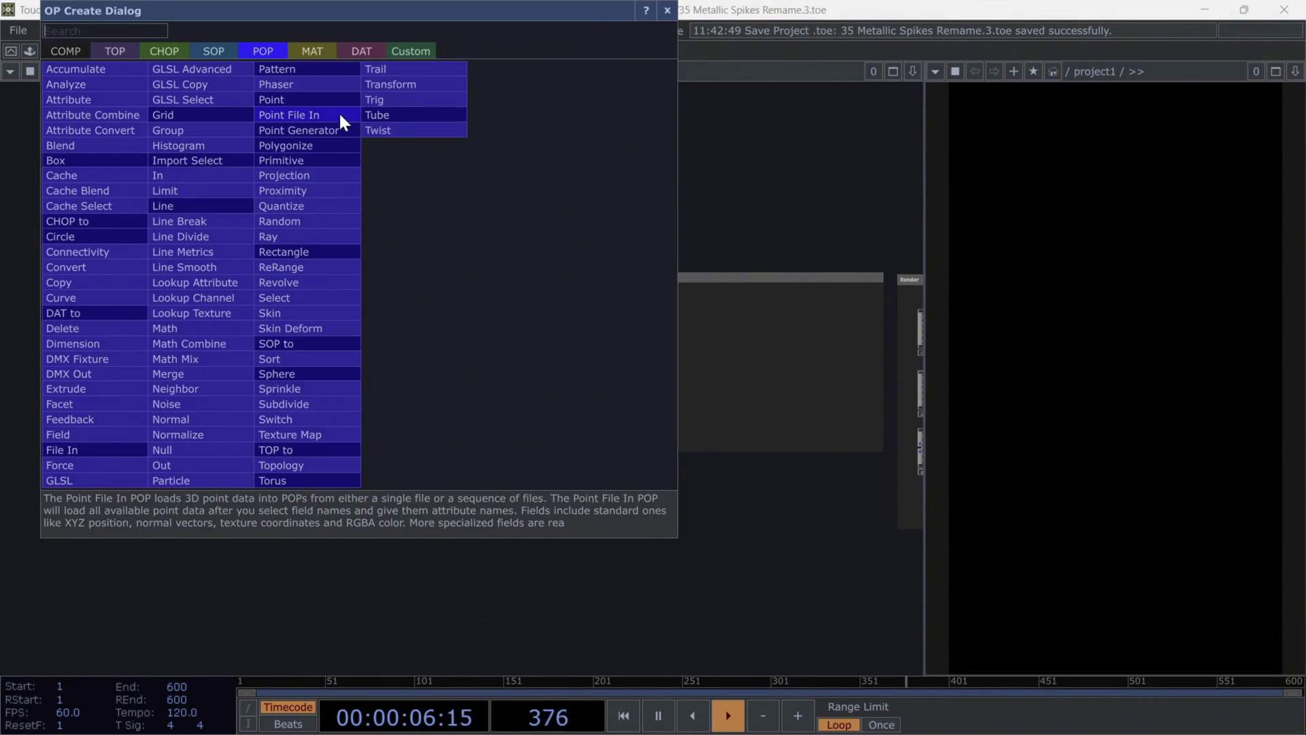
text(pa)
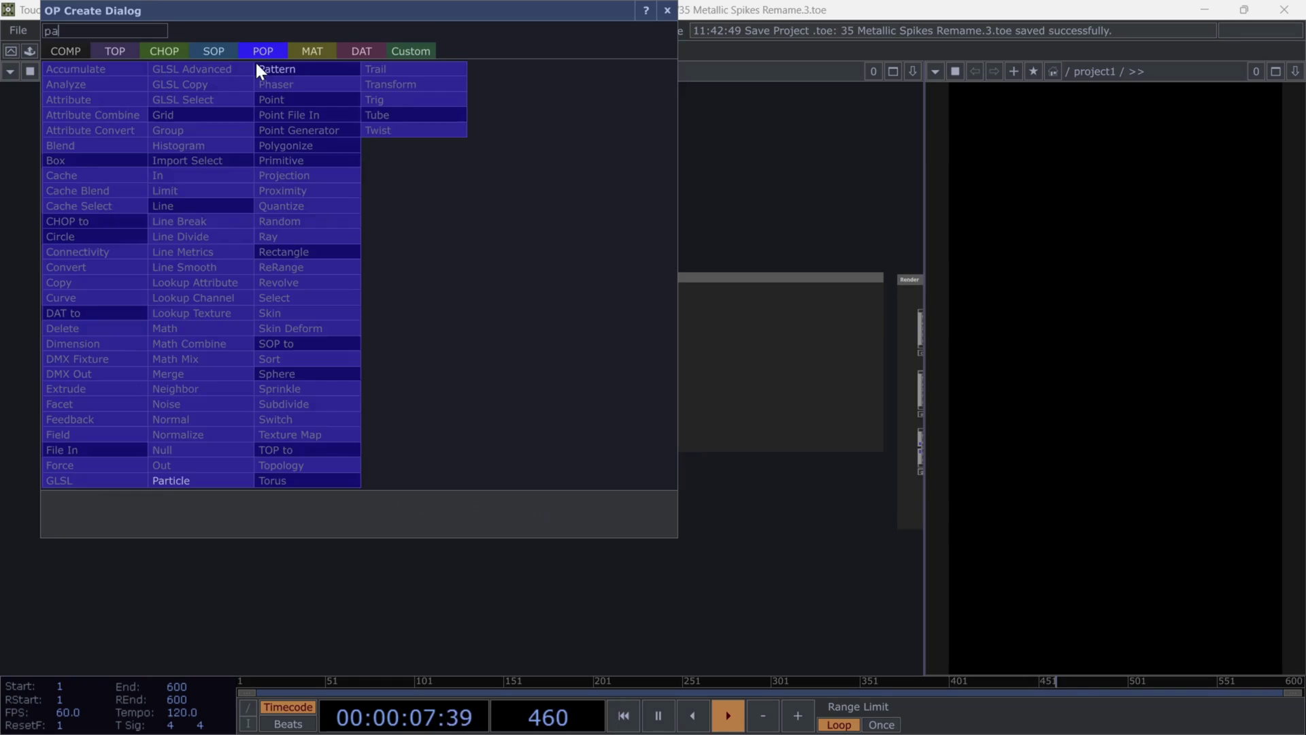
click(164, 51)
click(490, 70)
click(150, 366)
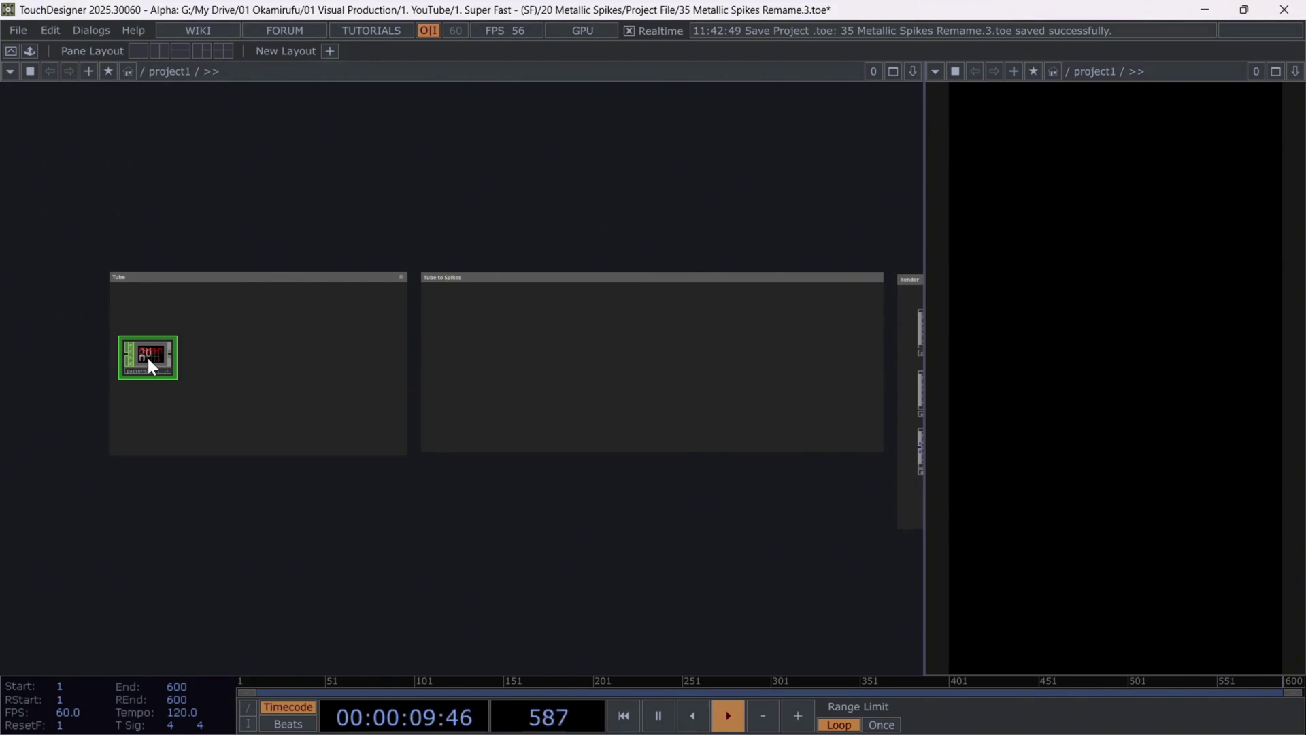
text(pattern1)
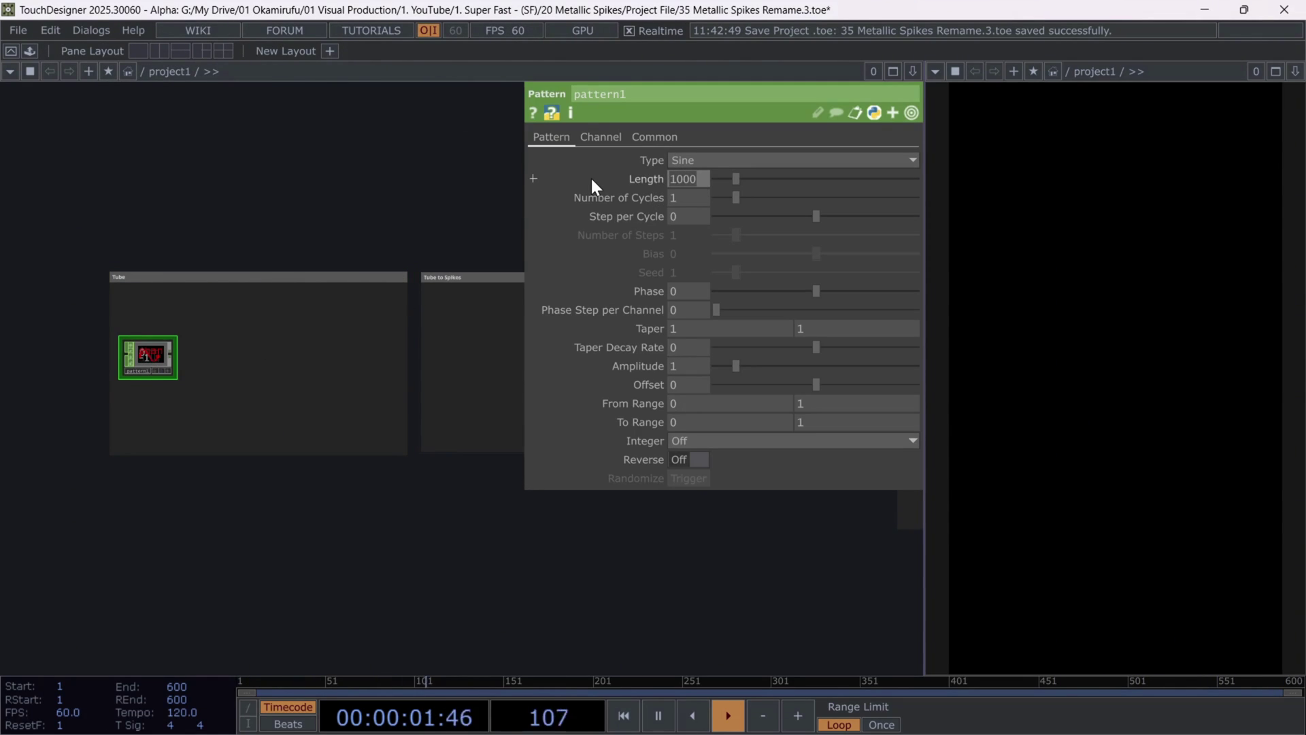
text(20)
key(Return)
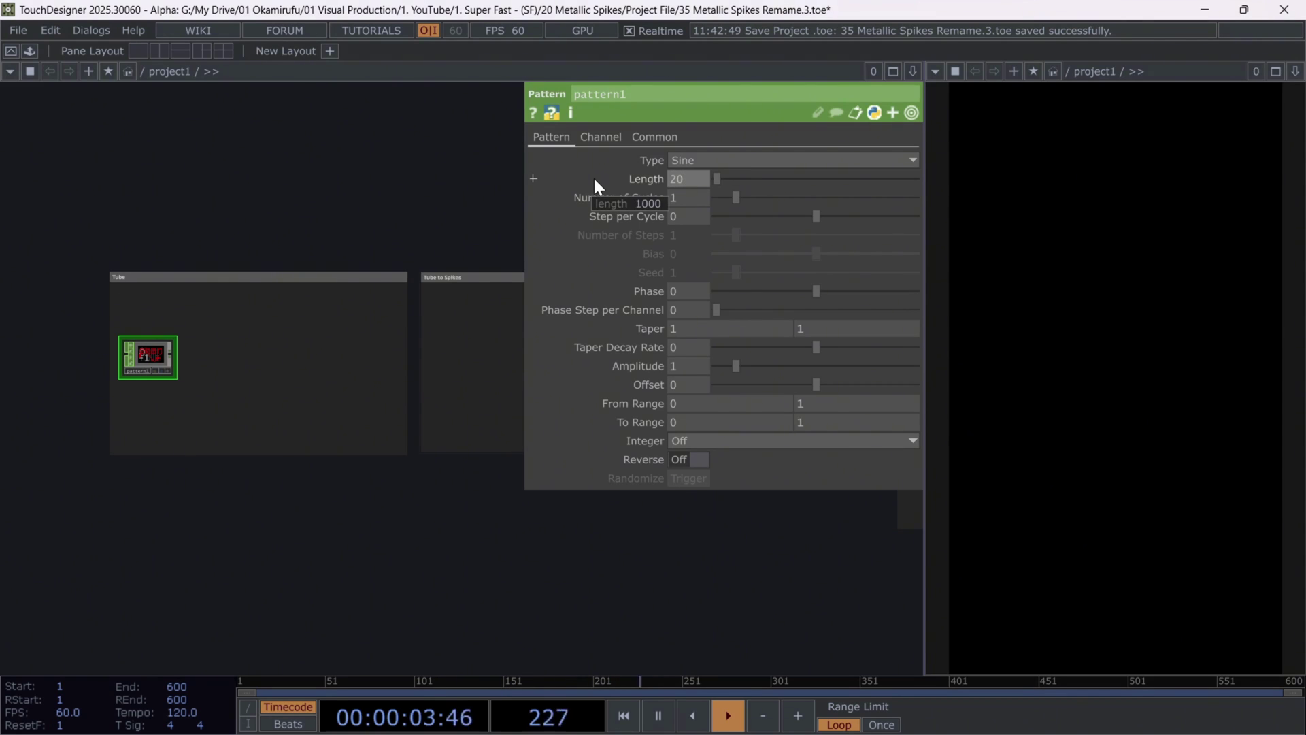
- Drive pattern1's Phase with the expression absTime.seconds/9
click(673, 292)
text(absTi)
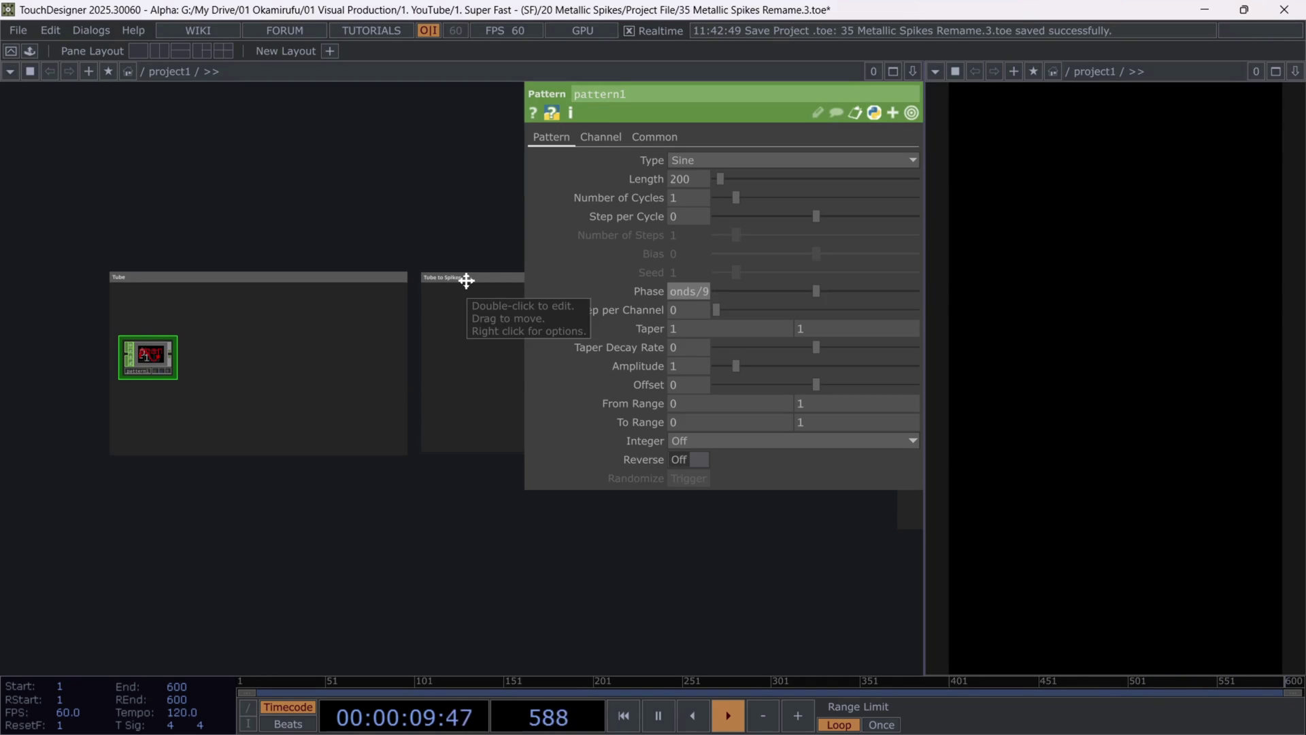
key(Return)
scroll(467, 277, down, 2)
click(651, 291)
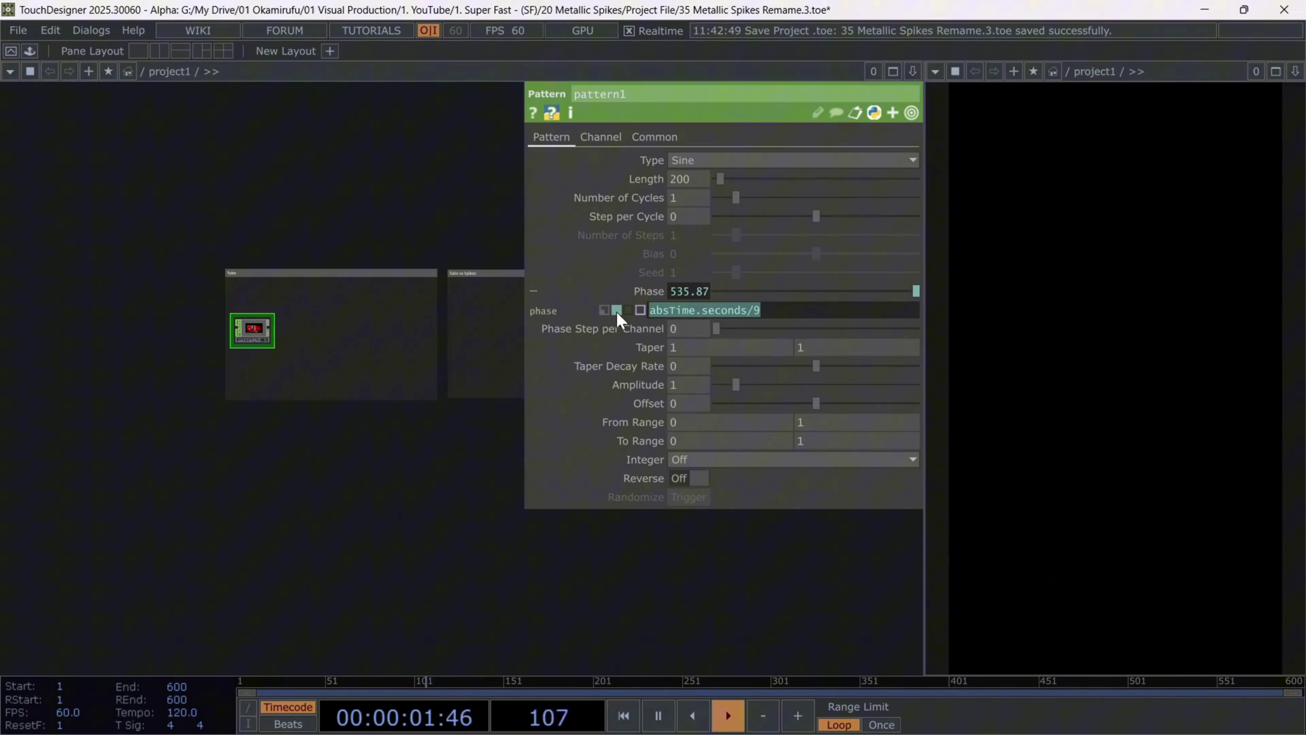
click(648, 292)
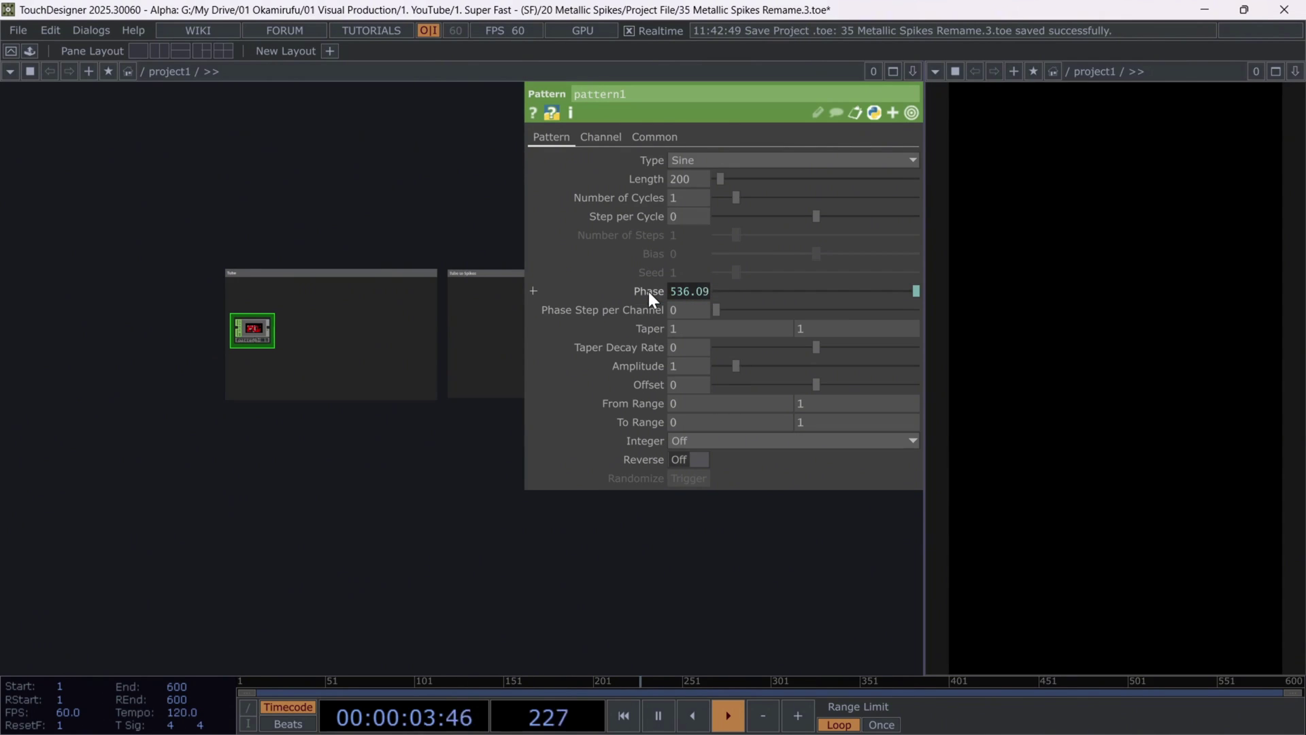
scroll(270, 341, up, 5)
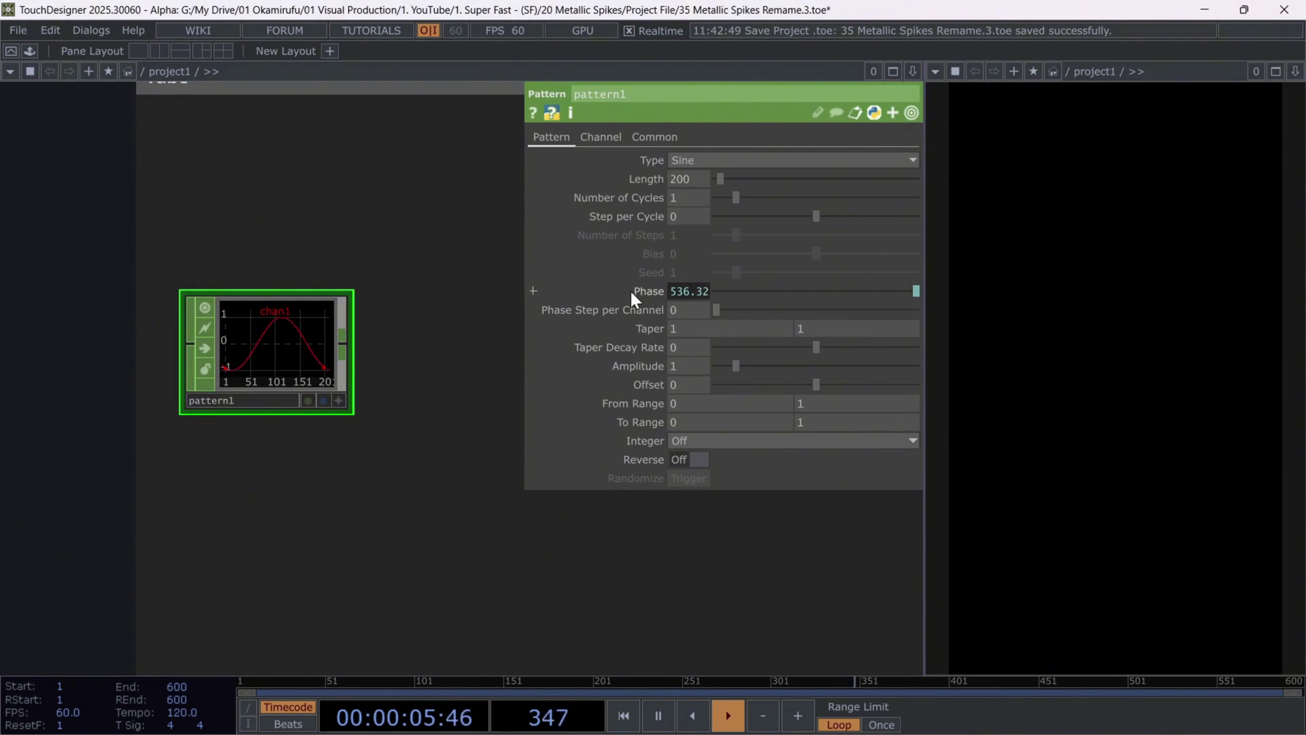
- Set Taper to 0, Taper Decay Rate to -0.05 and Amplitude to 0.3
click(691, 329)
text(0)
key(Return)
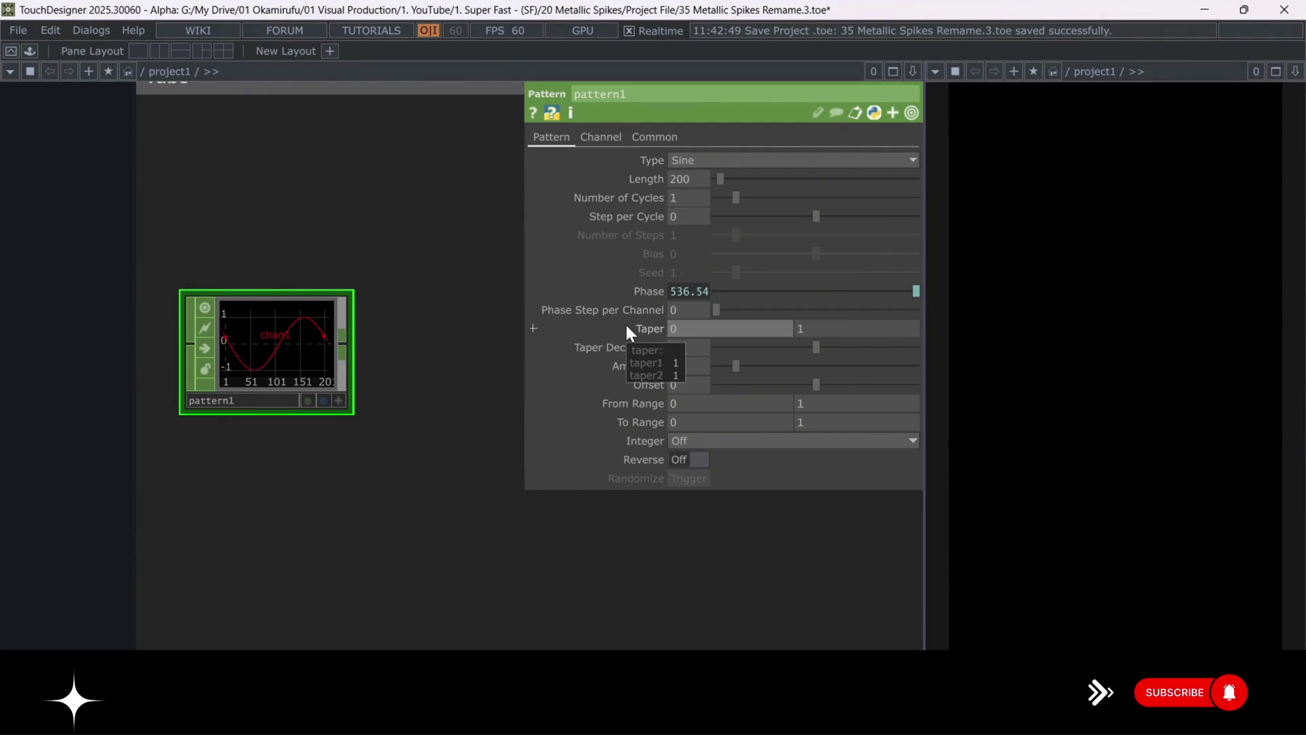
click(681, 345)
text(-0)
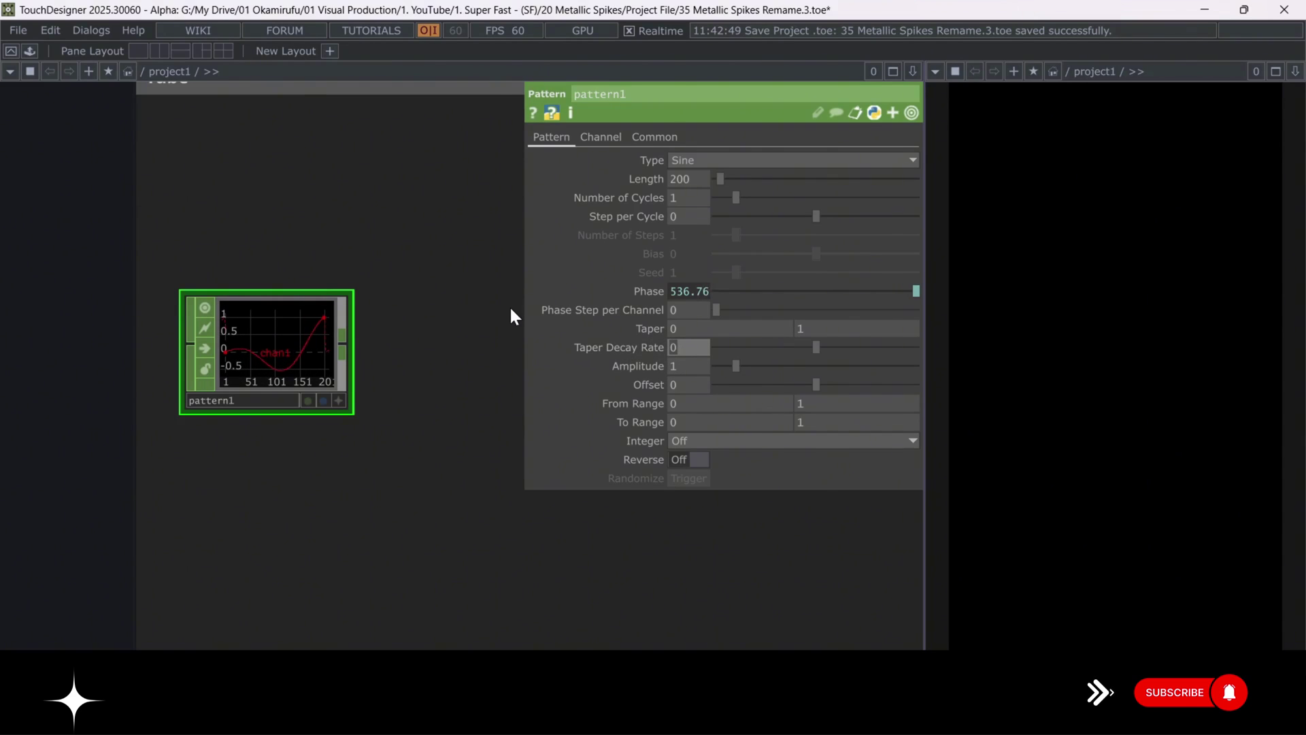
text(.05)
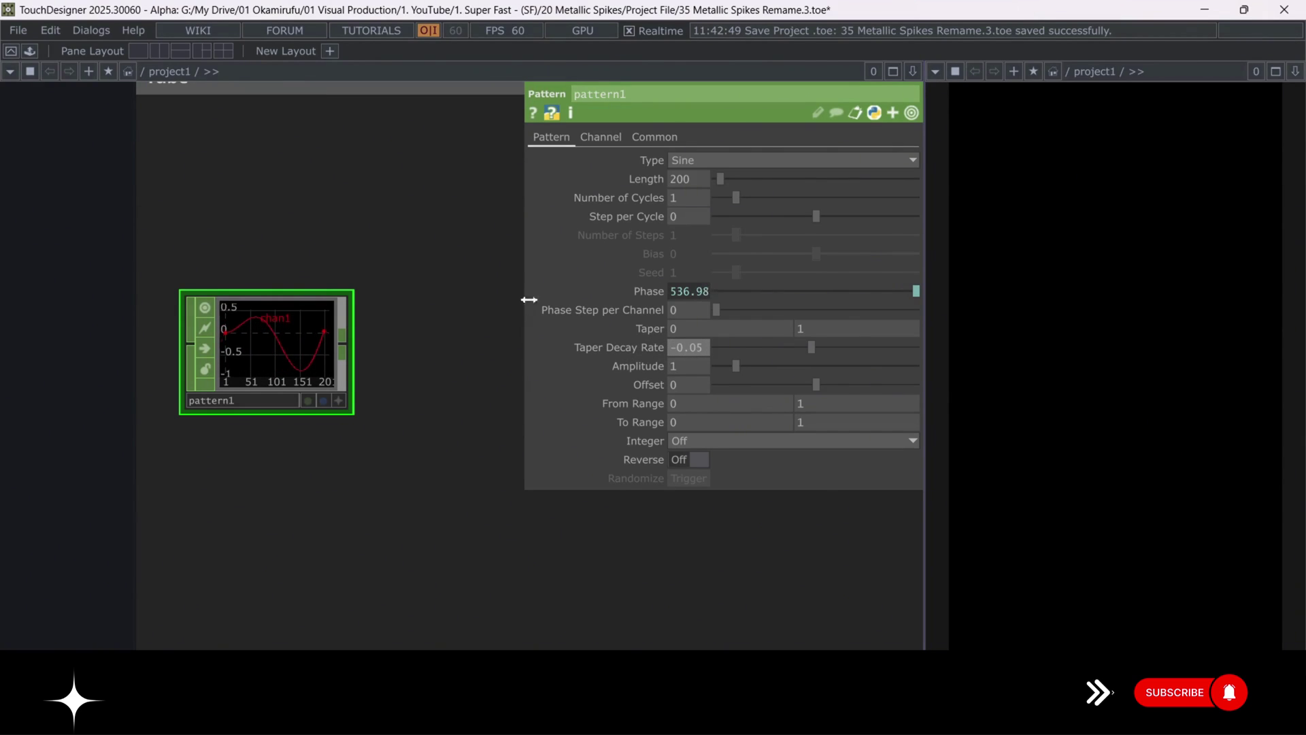
key(Return)
drag(275, 344, 250, 381)
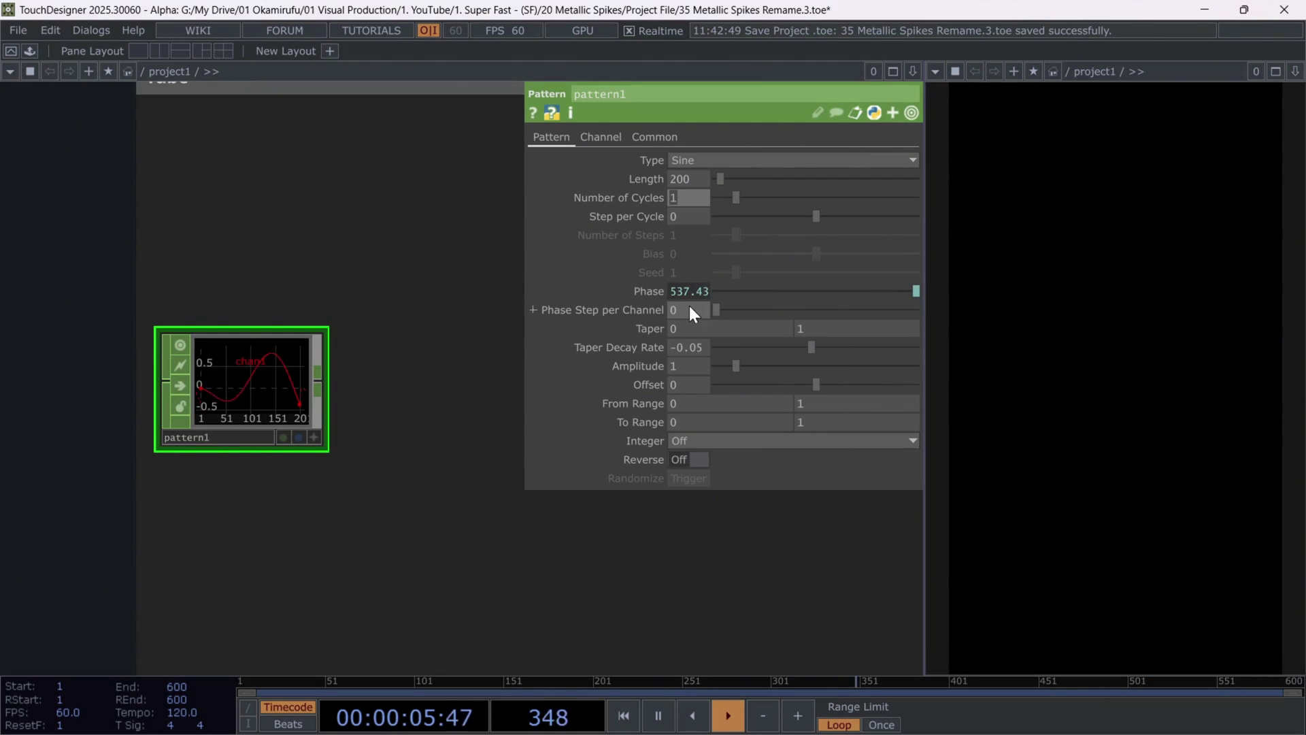
click(689, 366)
text(0.3)
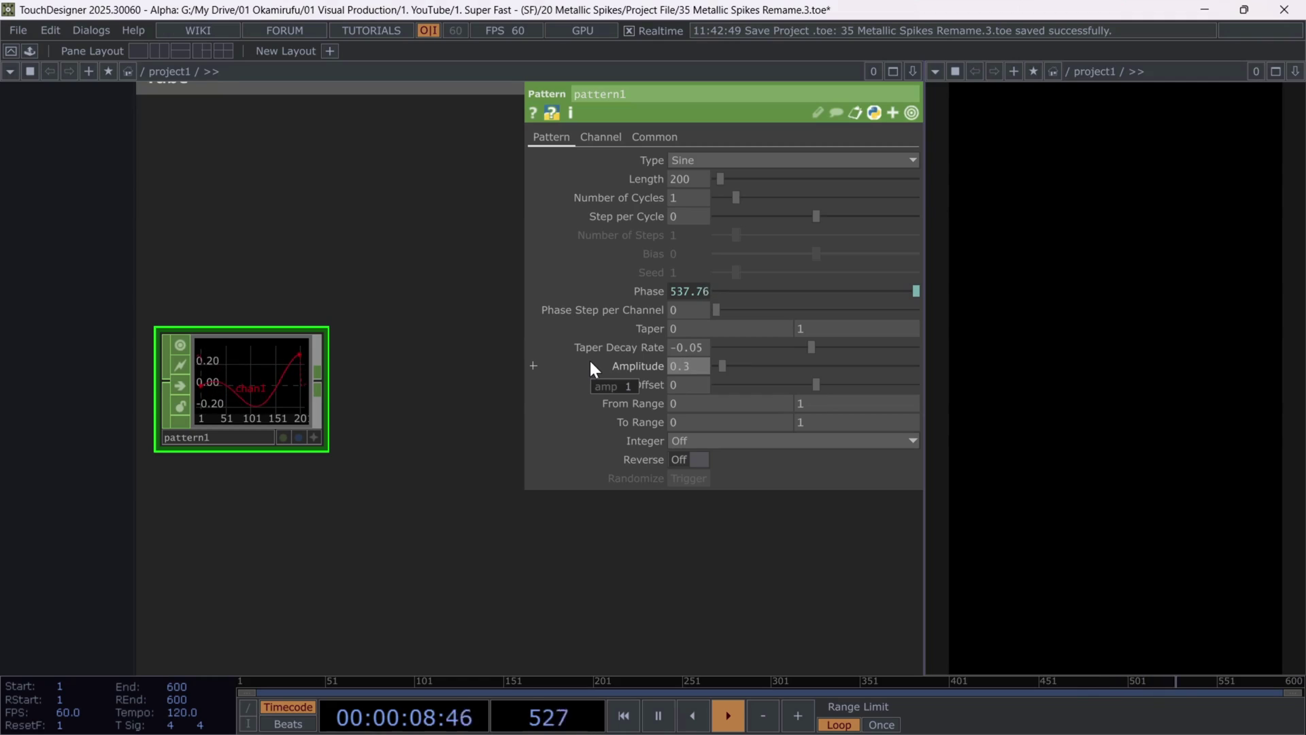
scroll(418, 377, down, 2)
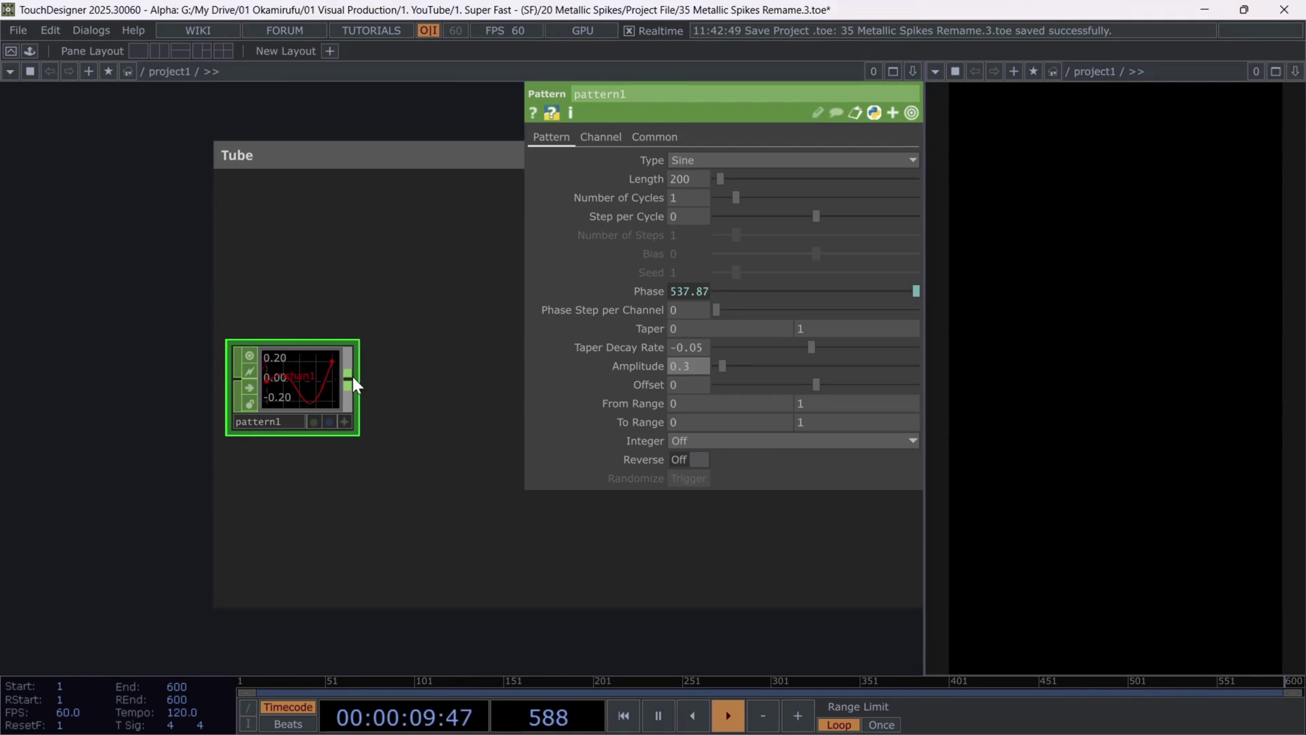
key(Tab)
- Add a CHOP to POP node, chopto1, beside pattern1
click(257, 158)
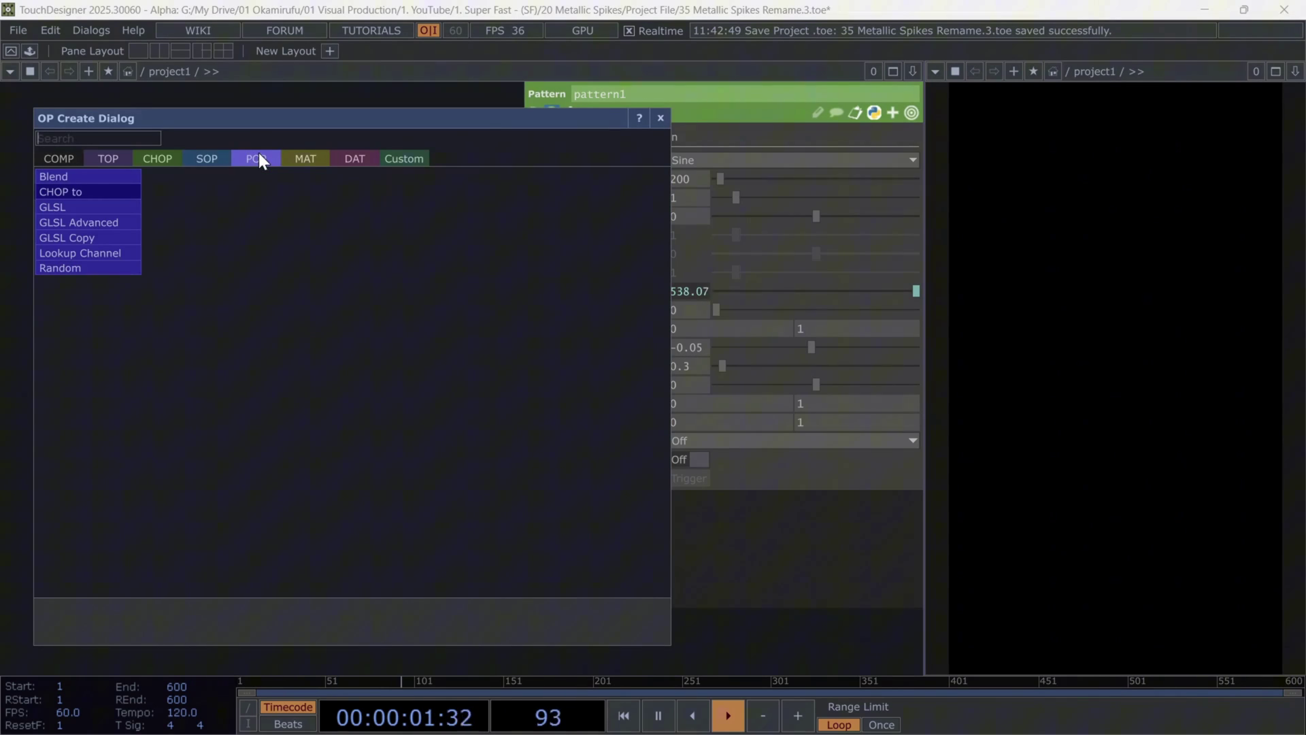
click(99, 192)
click(451, 374)
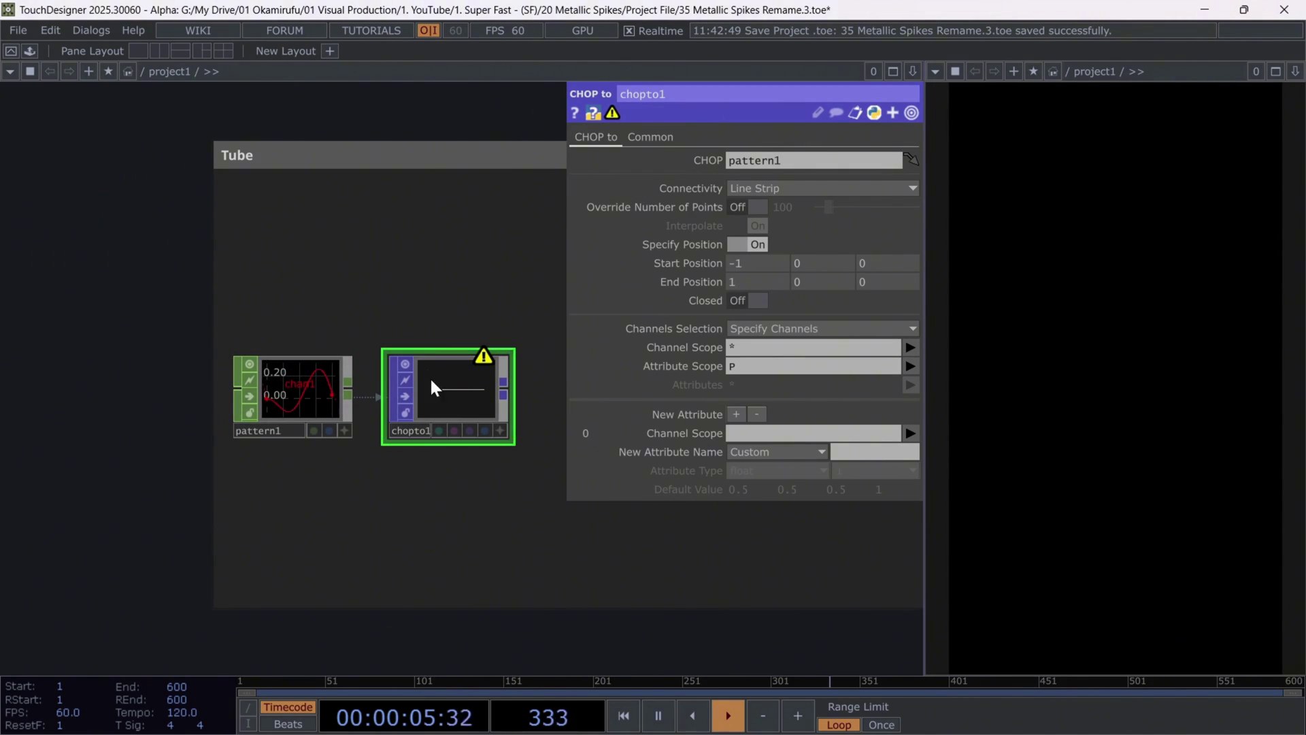
drag(454, 322, 275, 328)
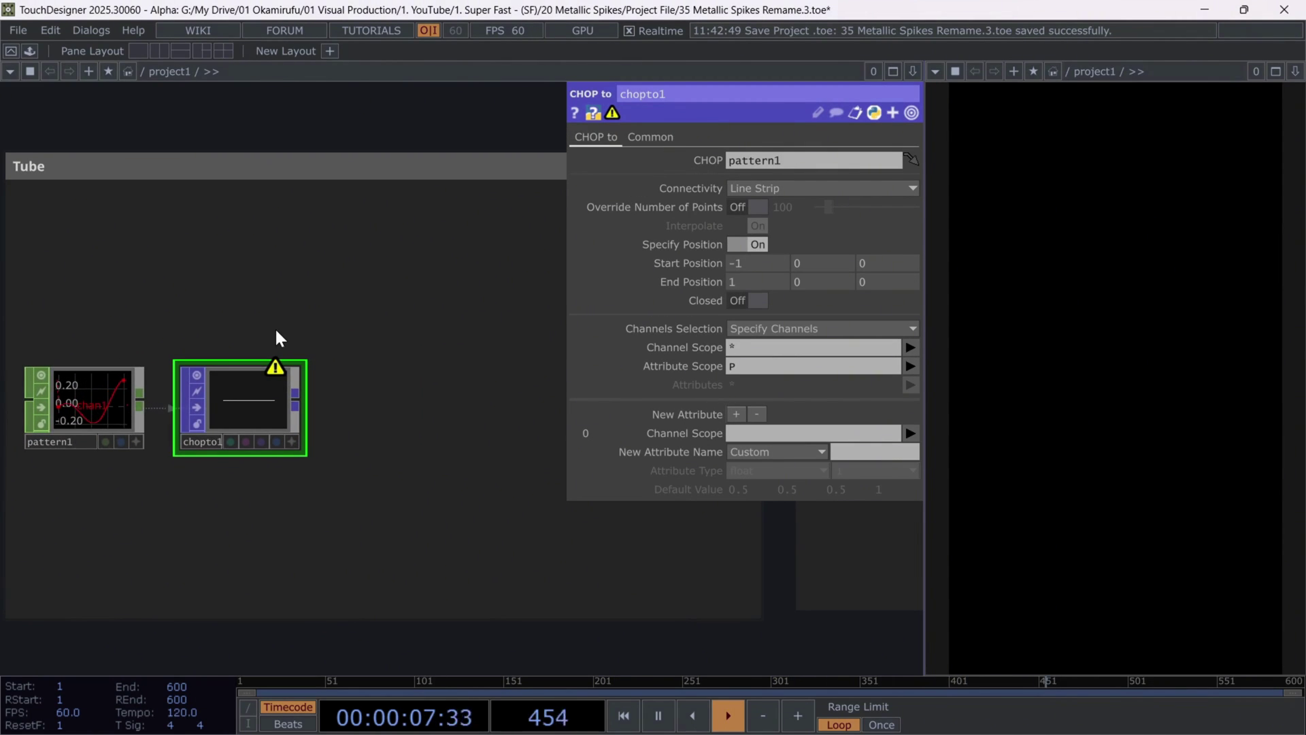
- Set chopto1's Start Position X to 0, End Position X to 5, and Attribute Scope to P.y
click(742, 264)
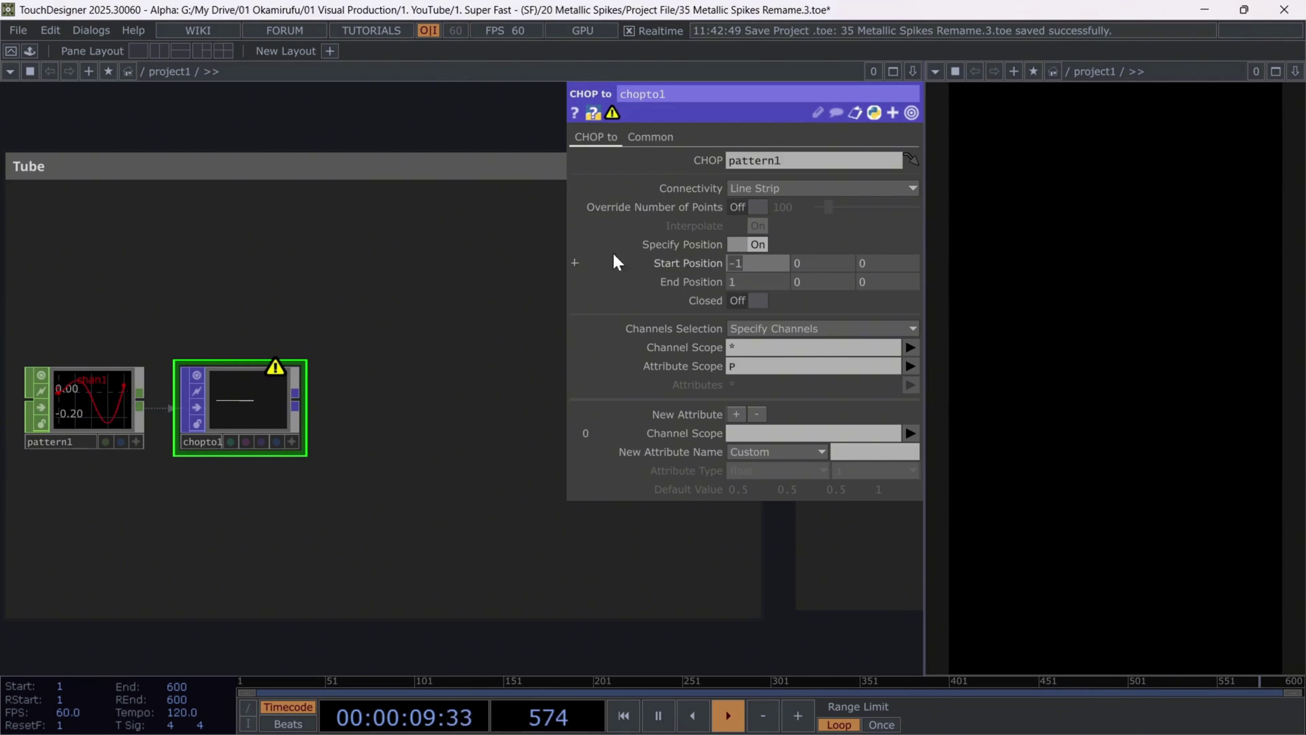
text(0)
key(Tab)
key(Tab)
key(Tab)
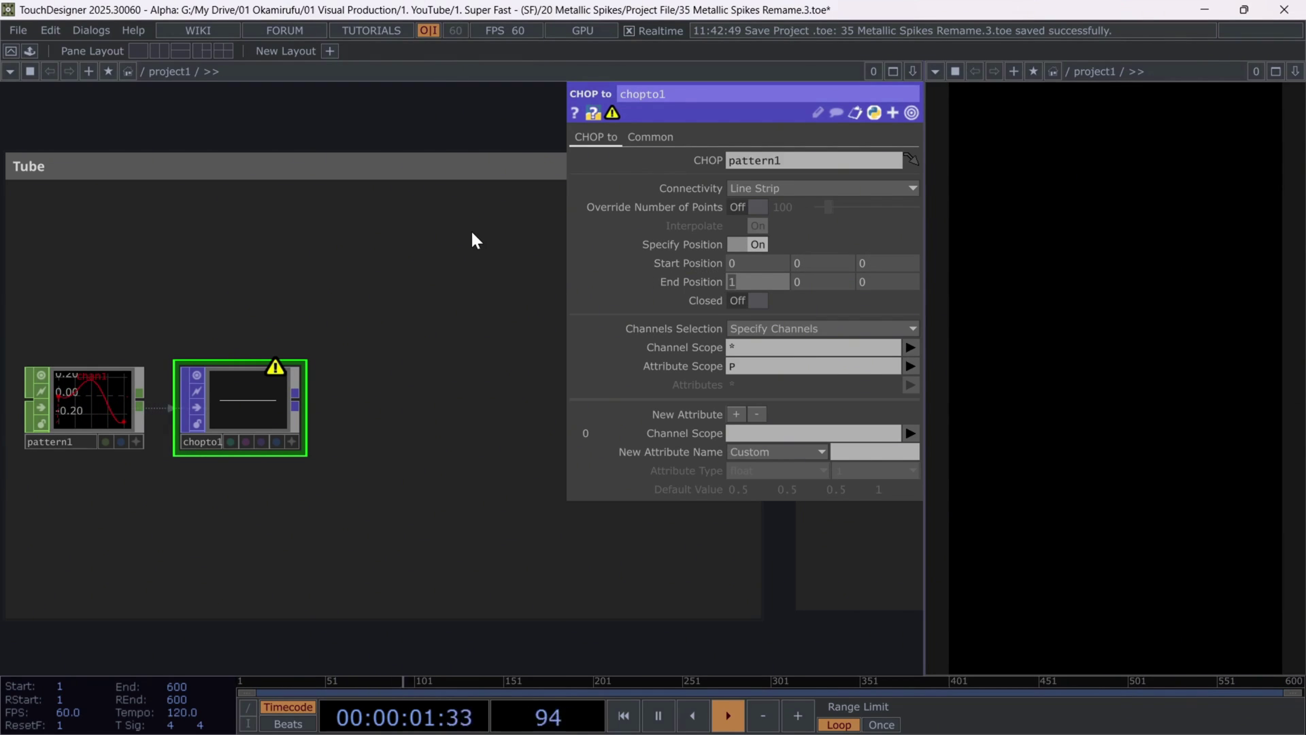
key(Tab)
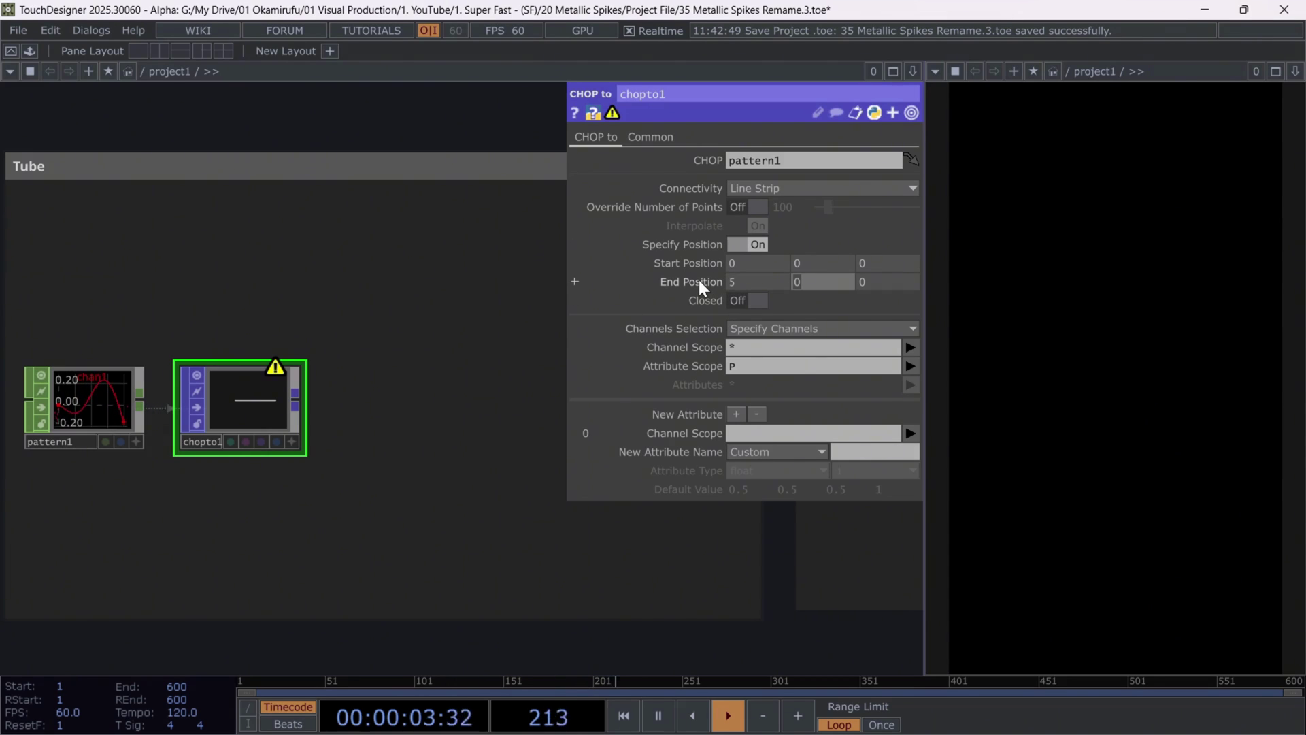
scroll(174, 402, up, 3)
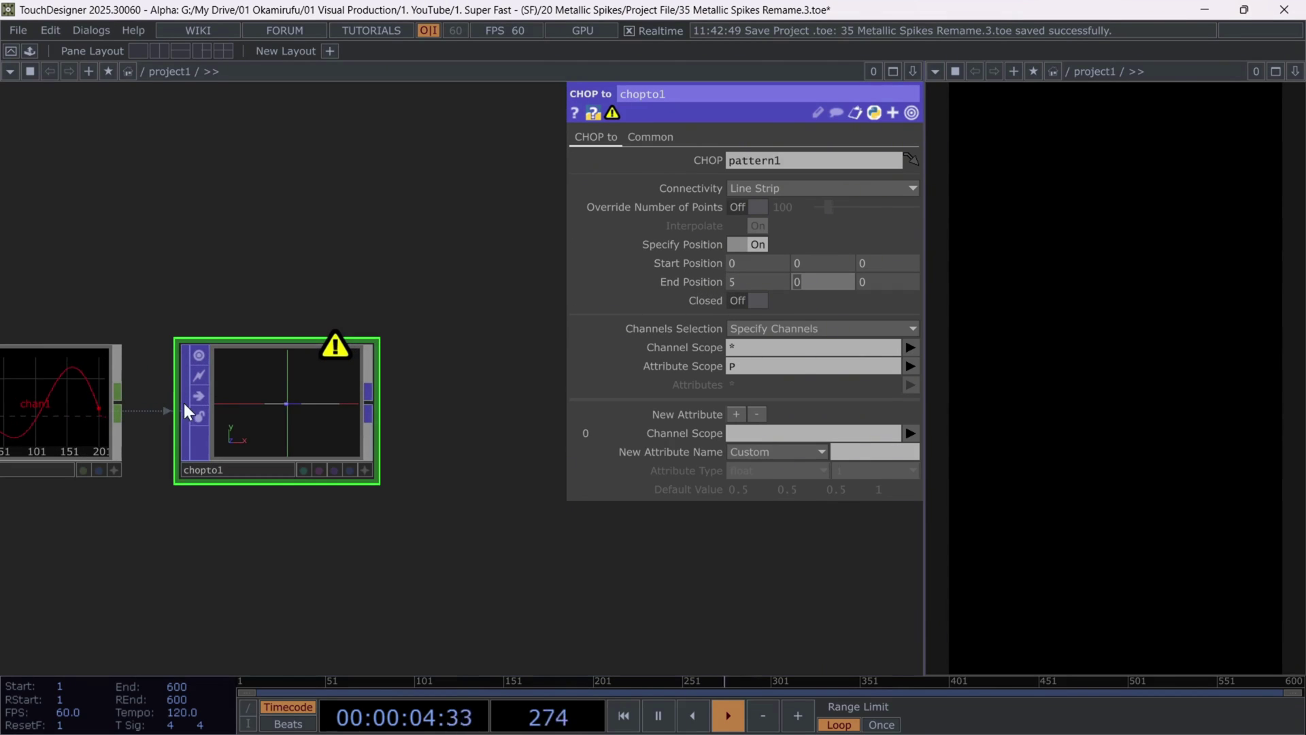
click(758, 366)
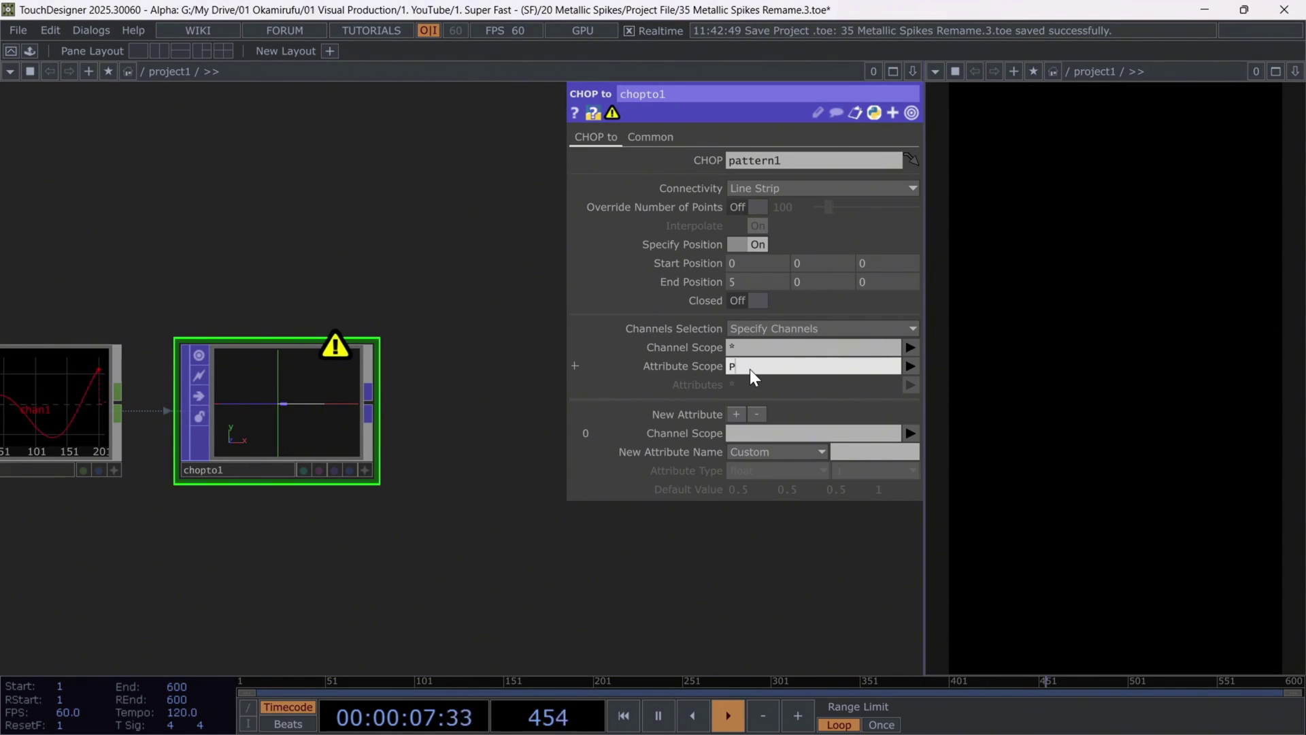
text(.)
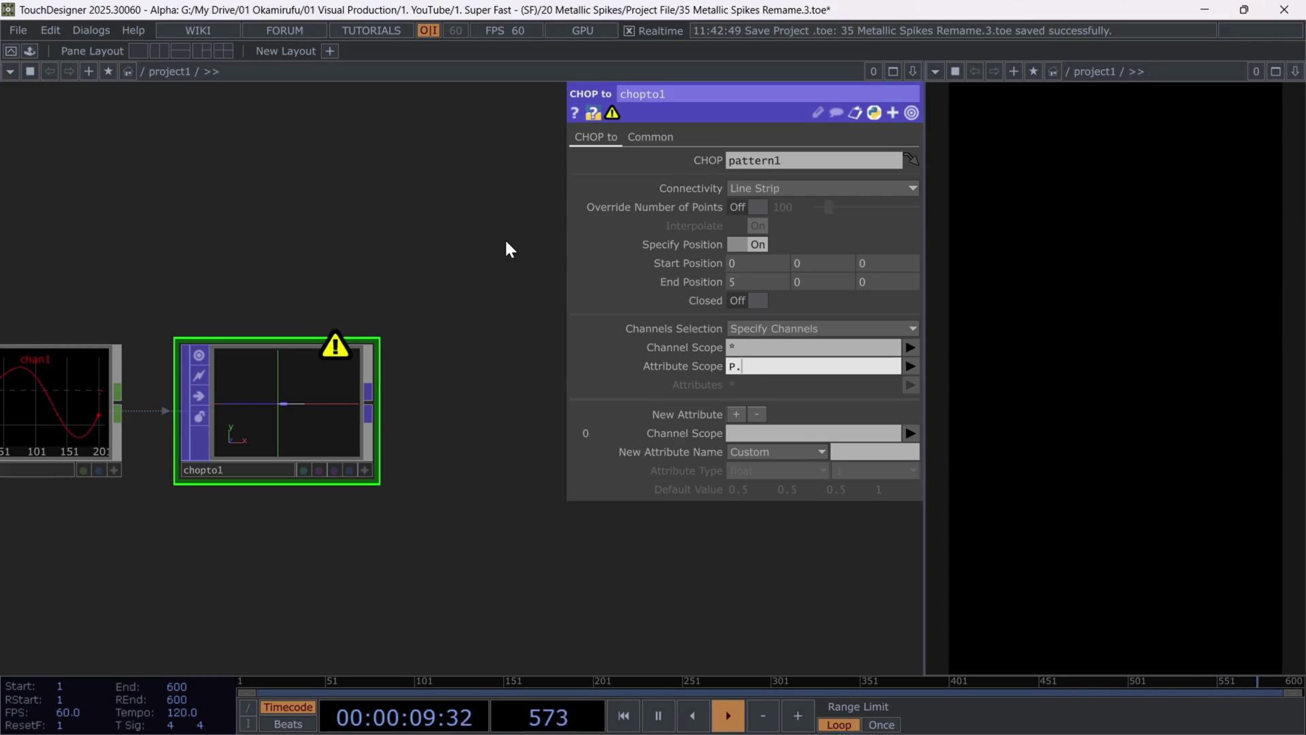
text(y)
scroll(265, 423, up, 2)
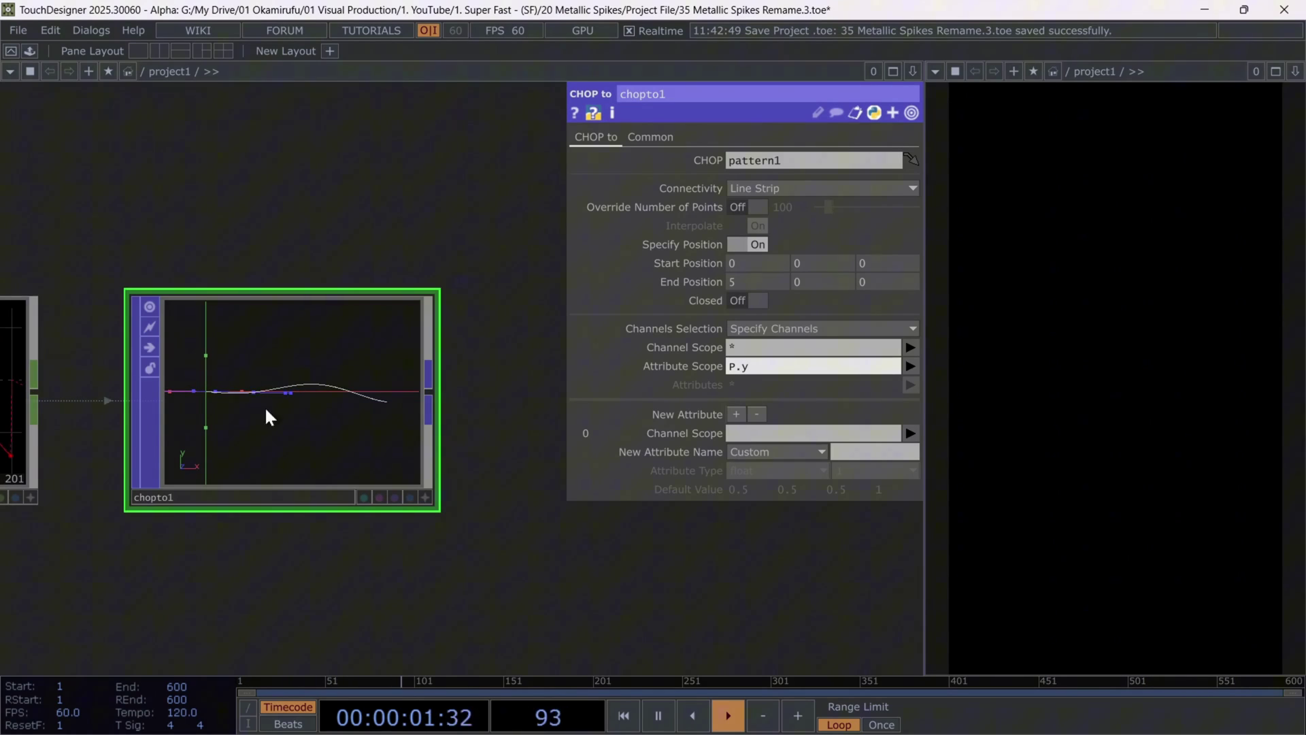
scroll(144, 467, down, 3)
- Add linemetrics1 after chopto1 with Tangent switched On
key(Tab)
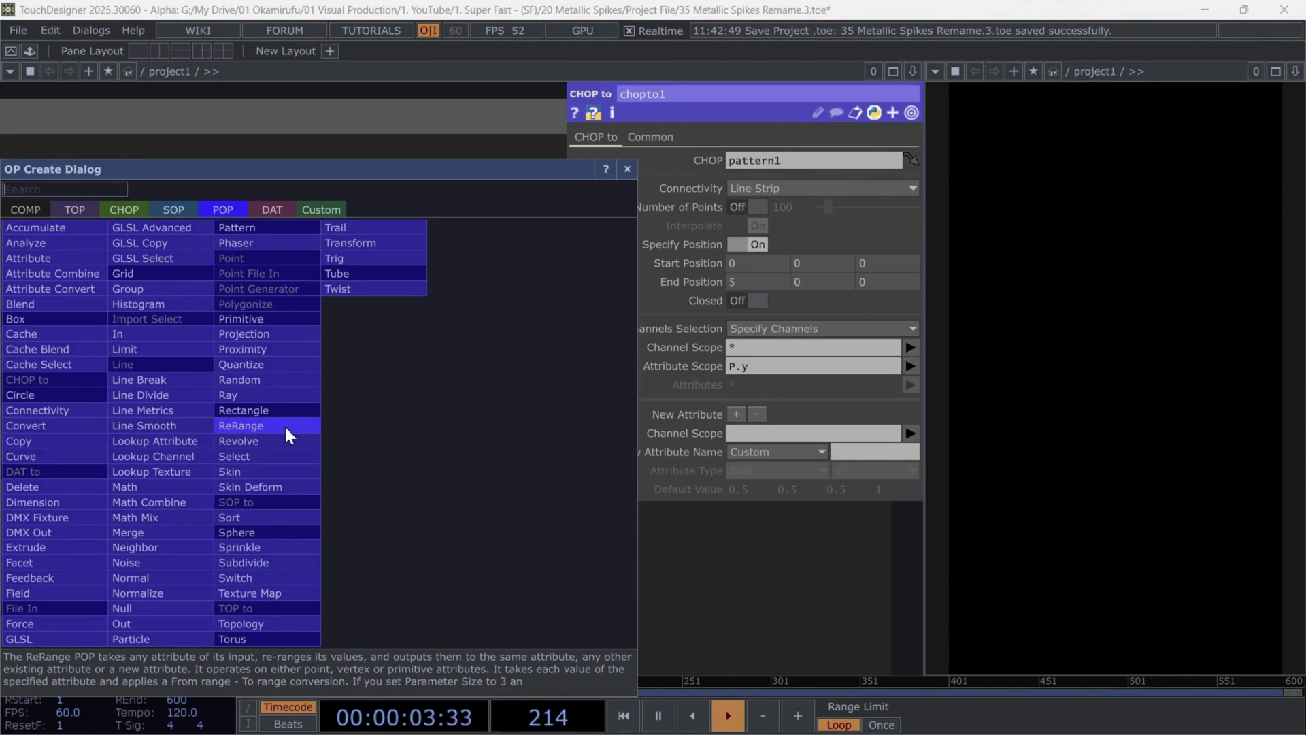
click(203, 425)
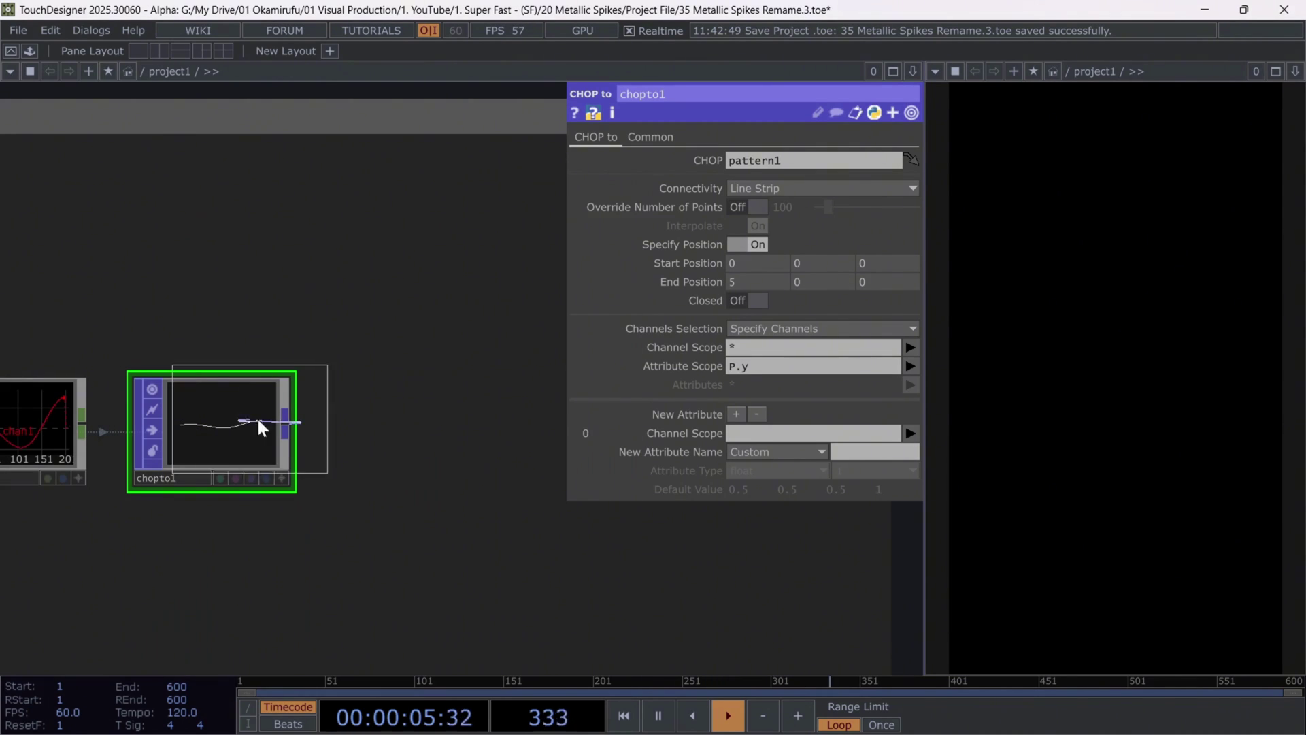
click(394, 427)
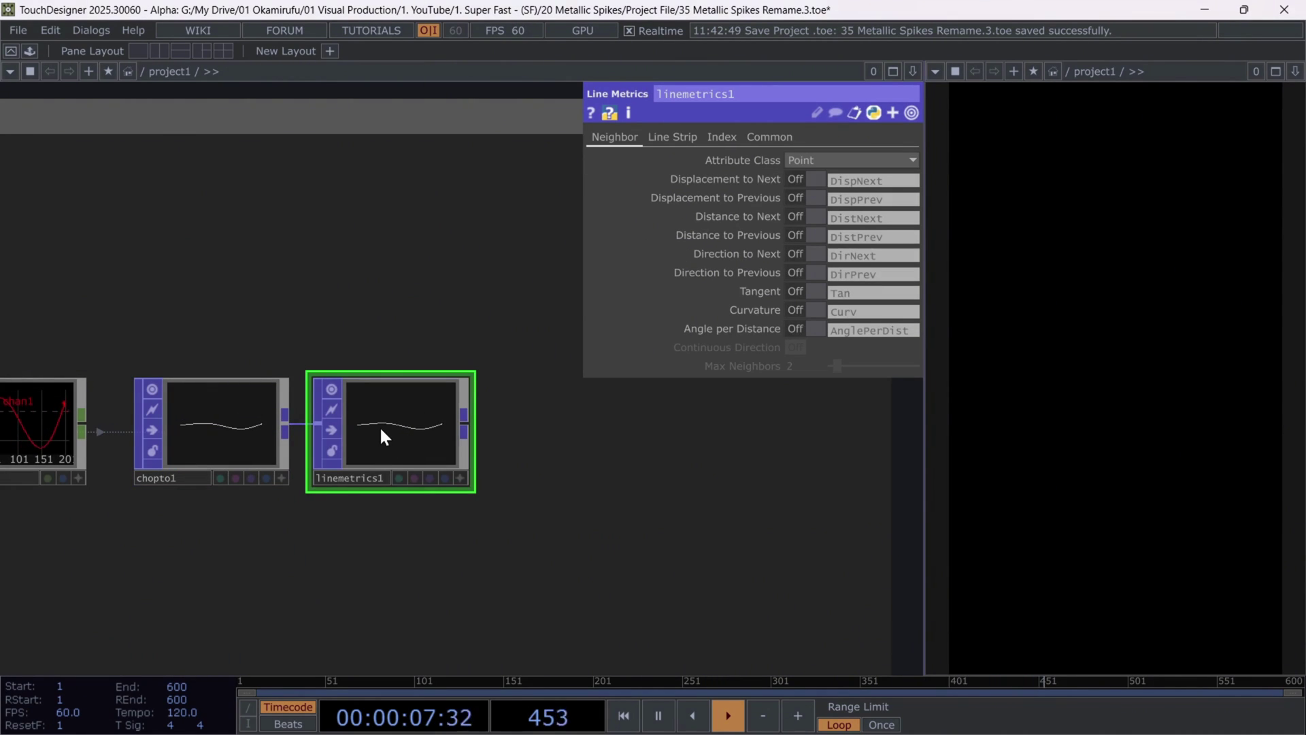
click(819, 292)
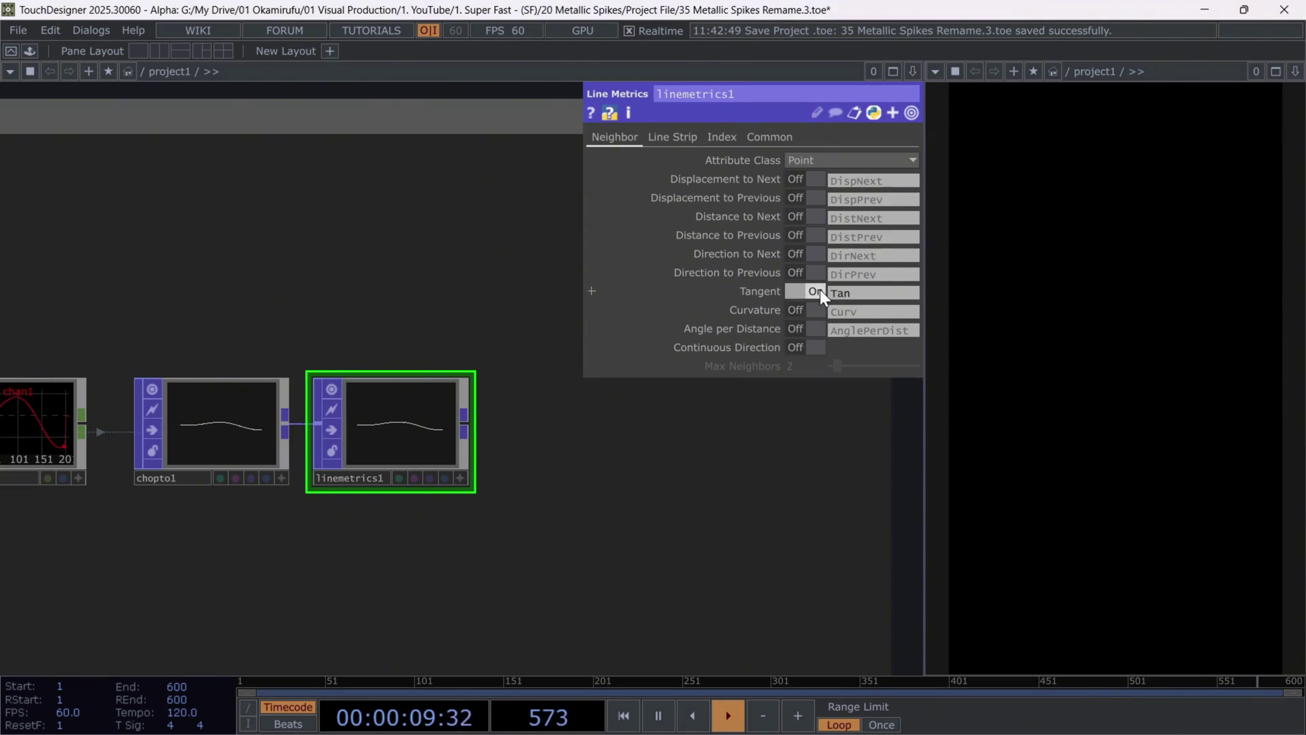
scroll(565, 486, down, 3)
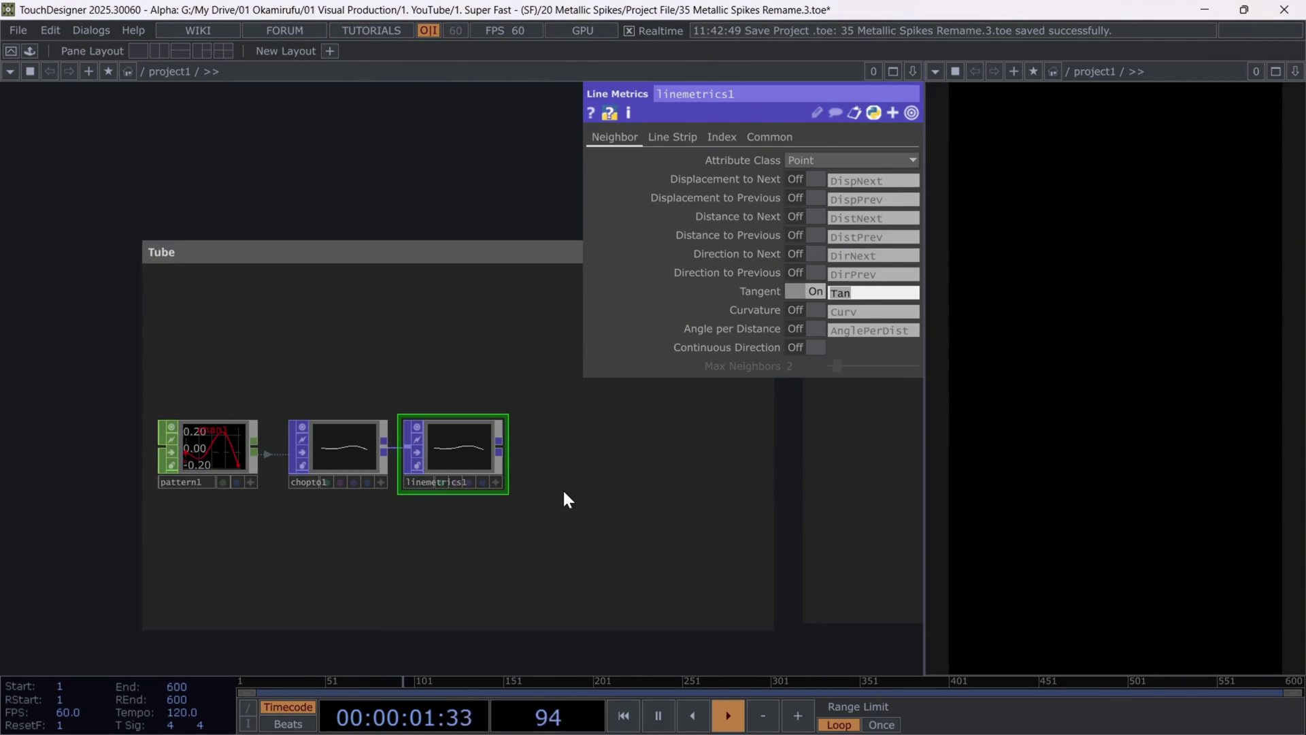
drag(565, 500, 483, 509)
right_drag(422, 512, 204, 401)
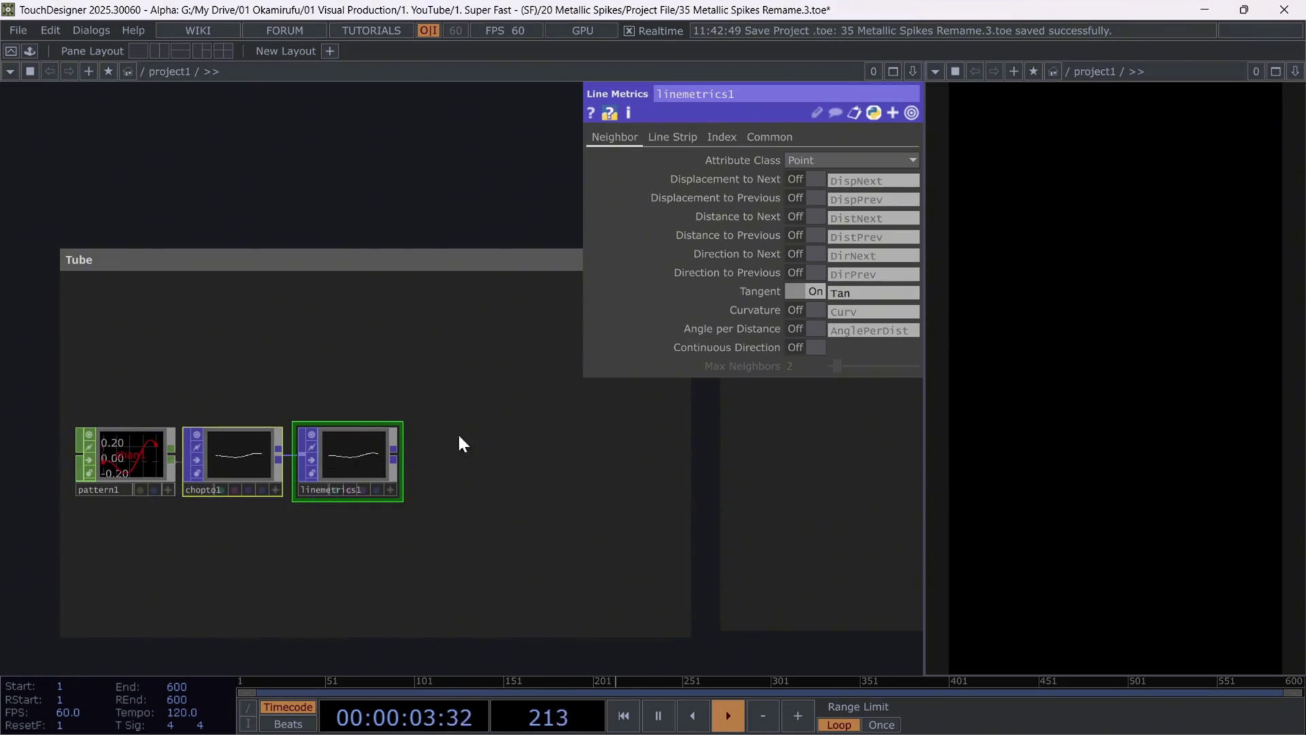
key(Tab)
- Add a Circle POP, circle1, oriented in the YZ Plane
text(ci)
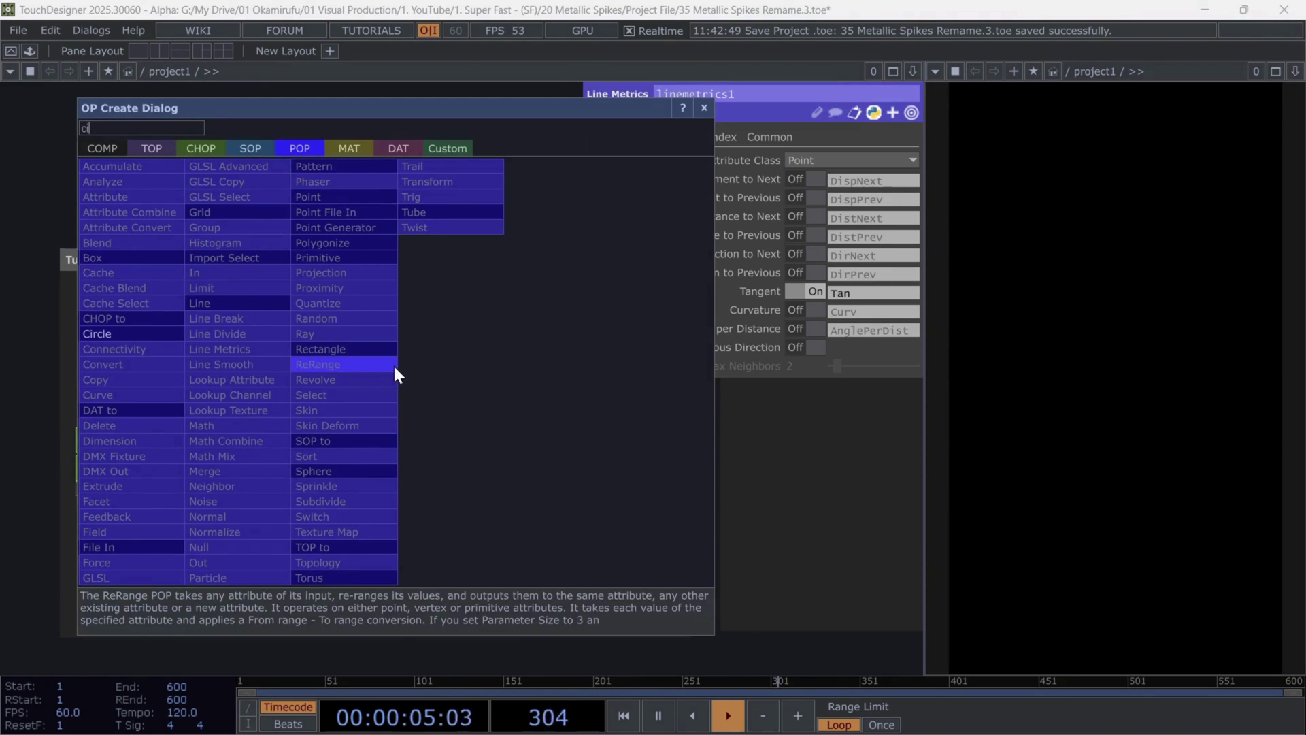
click(151, 332)
click(347, 357)
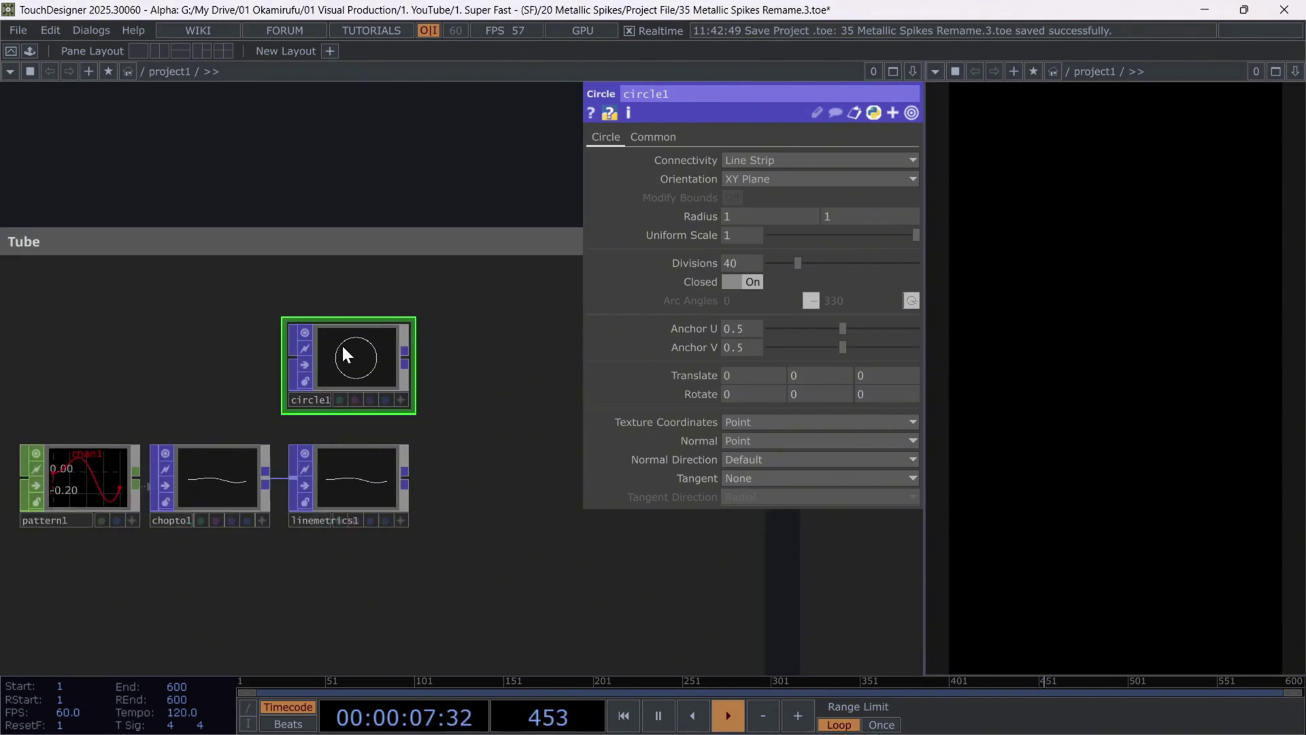
scroll(343, 347, up, 2)
click(759, 179)
click(748, 211)
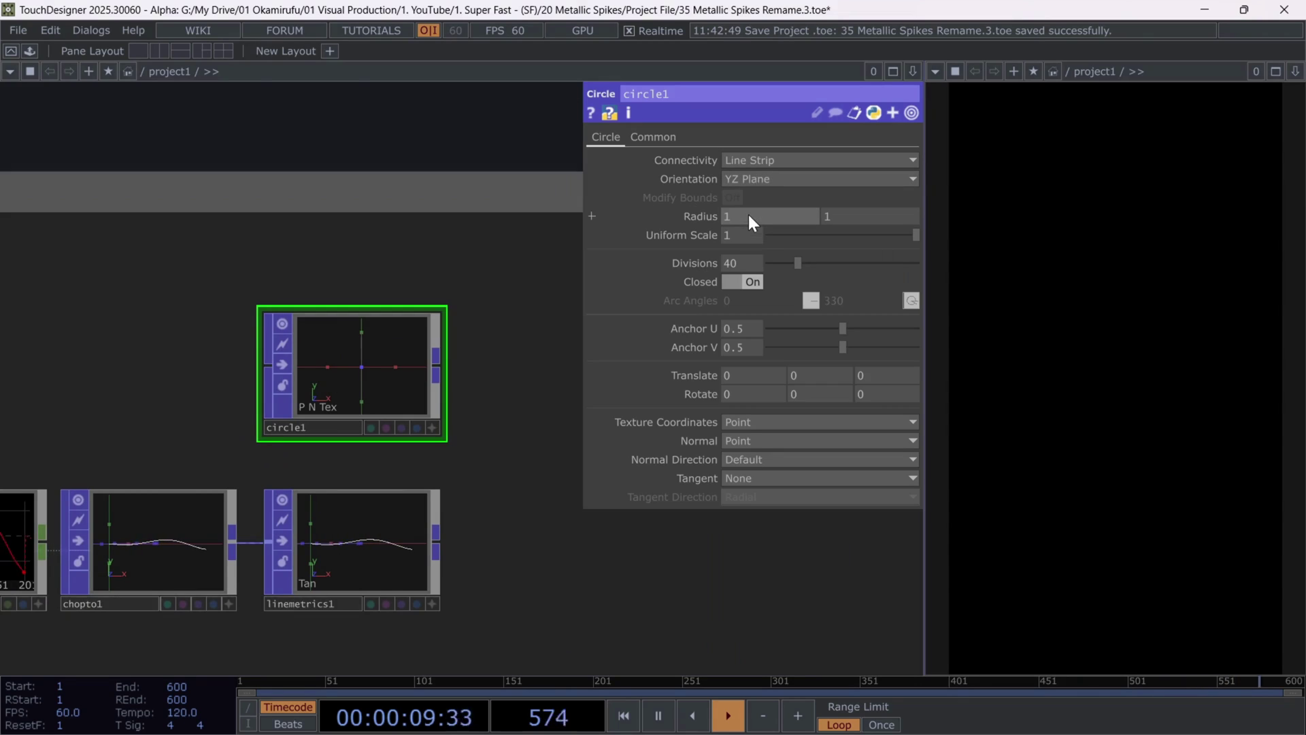
- Give circle1 a radius of 0.08 0.08 and 20 divisions
text(0.08)
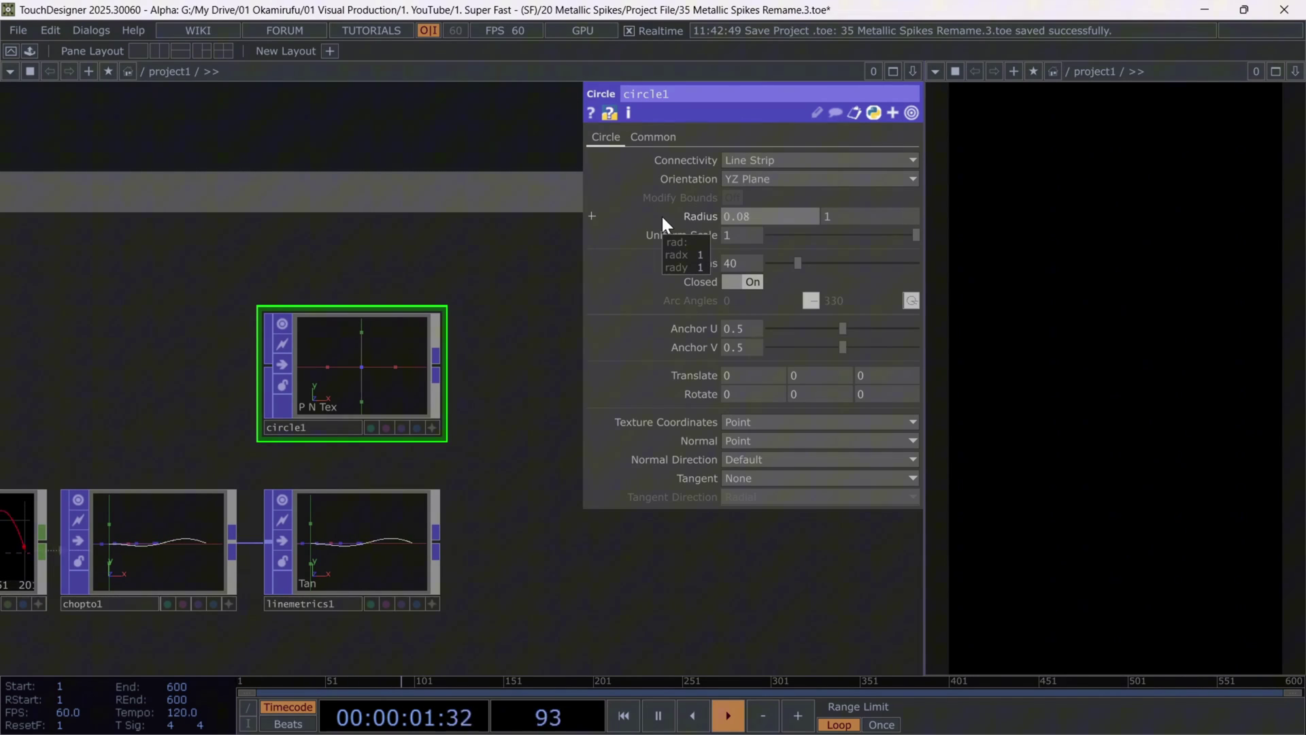
key(Tab)
text(0.08)
key(Tab)
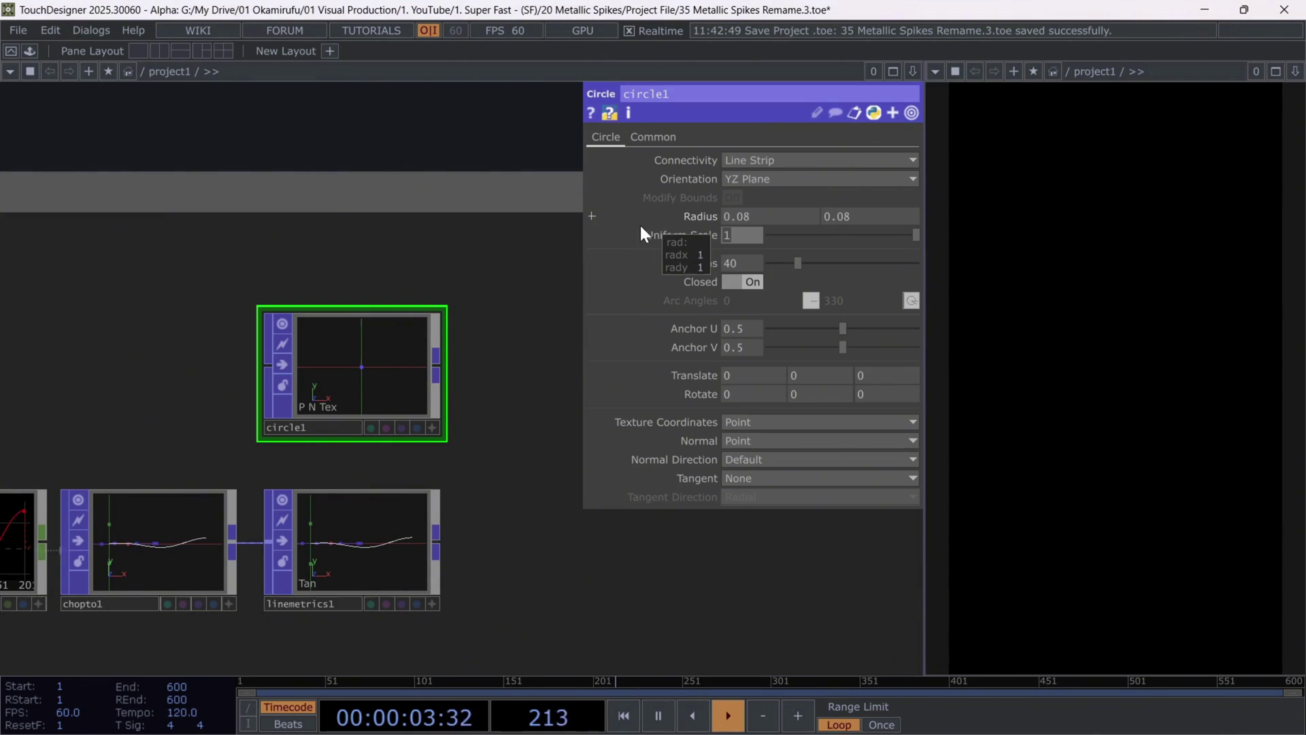
scroll(399, 369, up, 3)
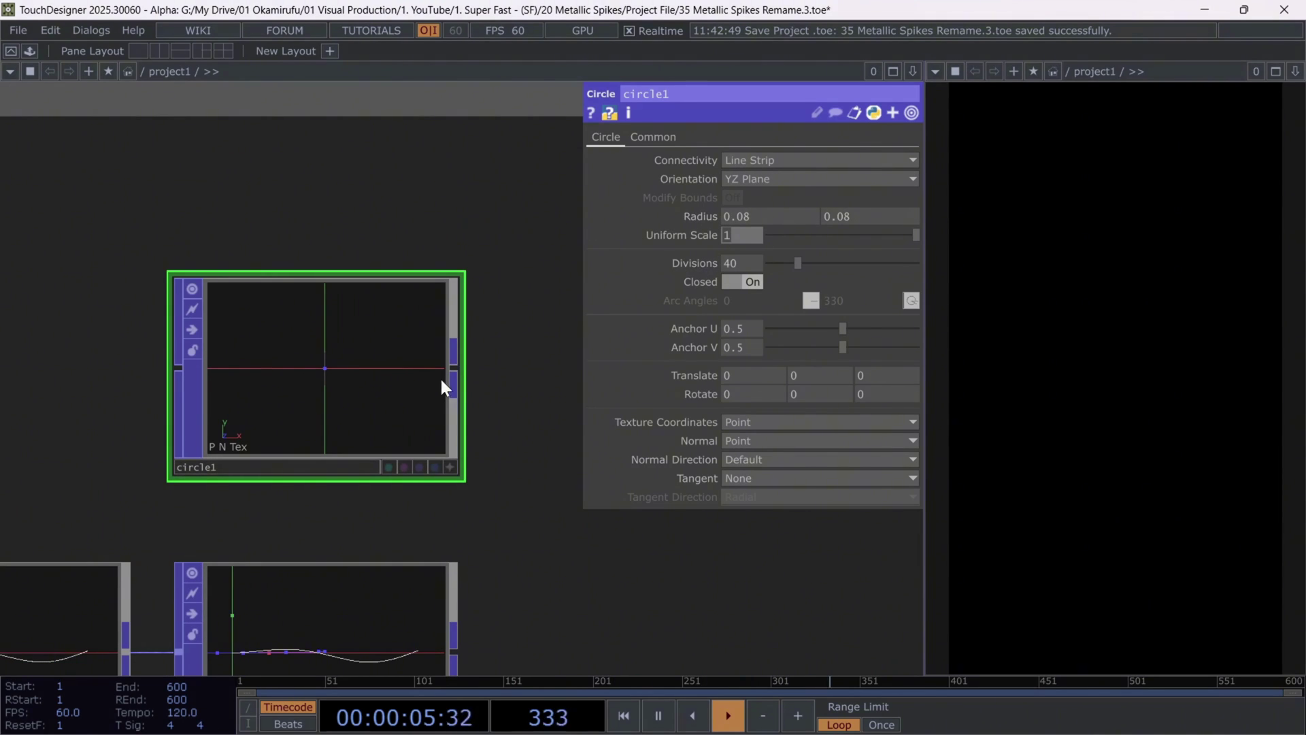
click(741, 264)
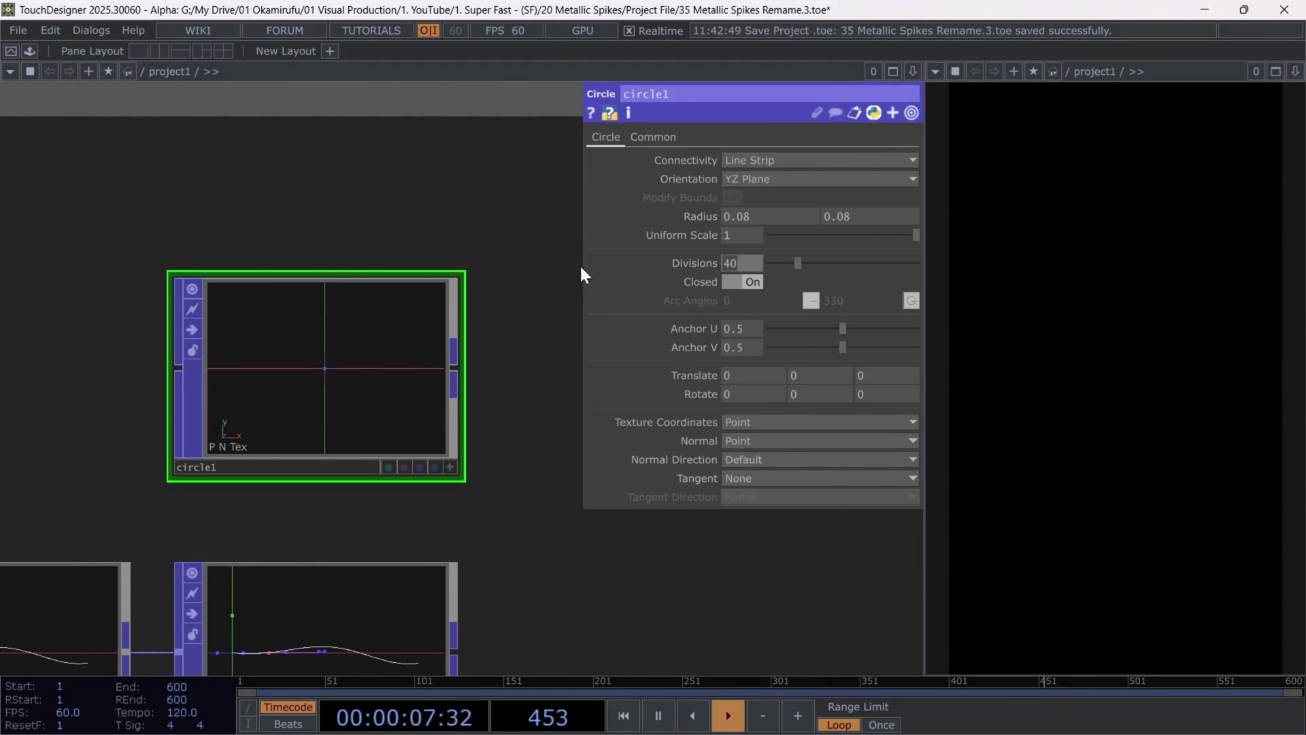
text(20)
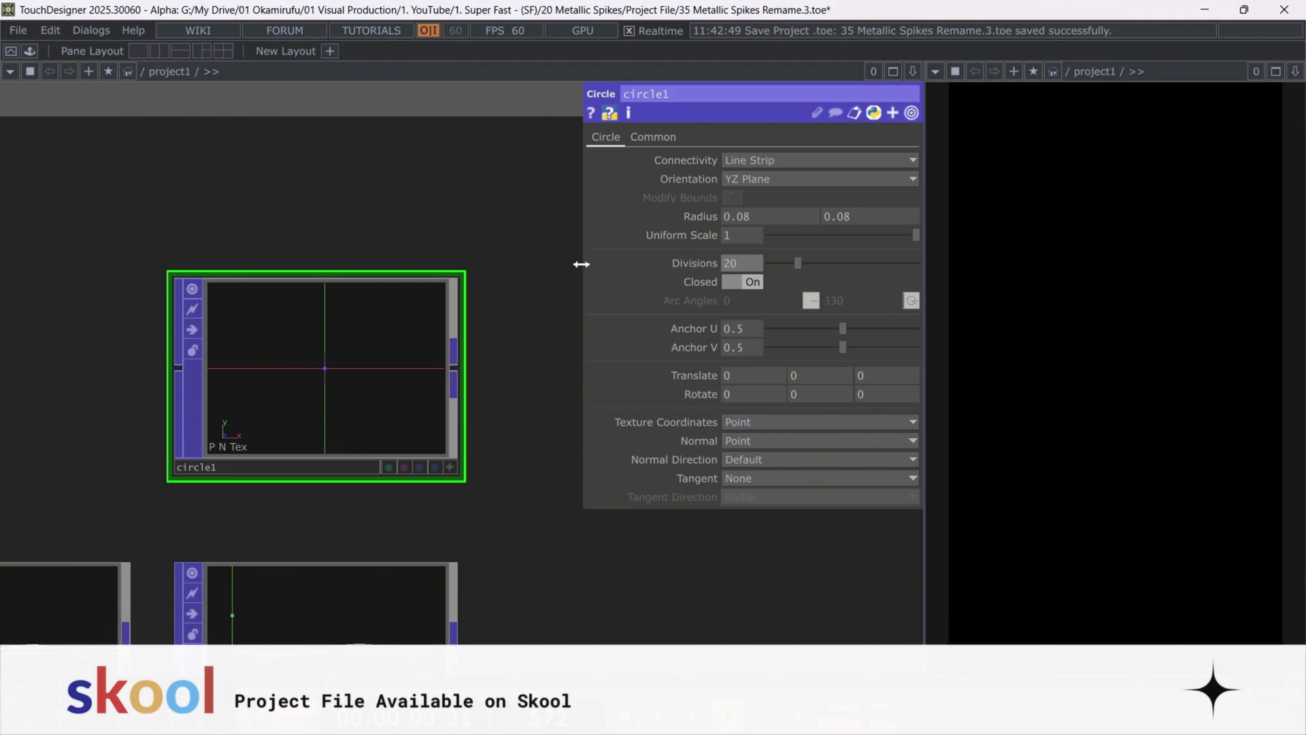
scroll(496, 467, down, 3)
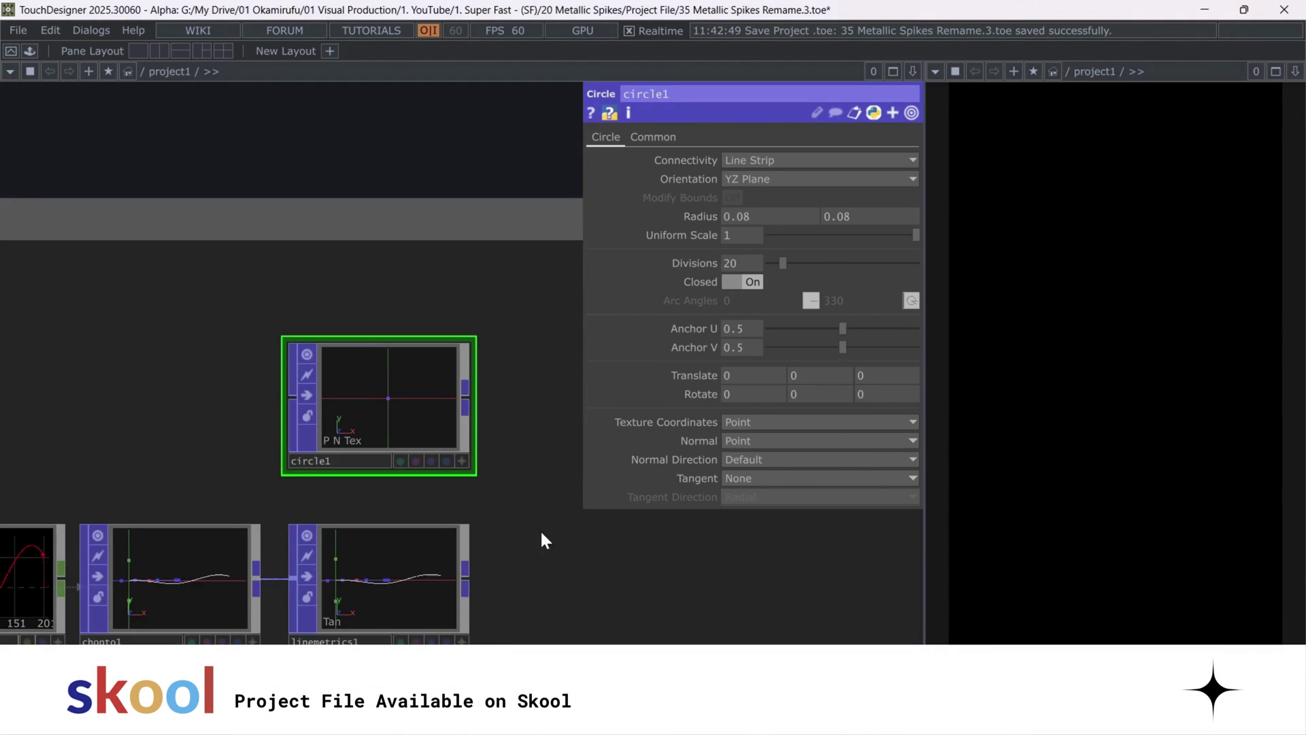
drag(542, 533, 409, 516)
right_click(333, 375)
- Add copy1 fed by circle1, with linemetrics1 wired in as the template
text(cop)
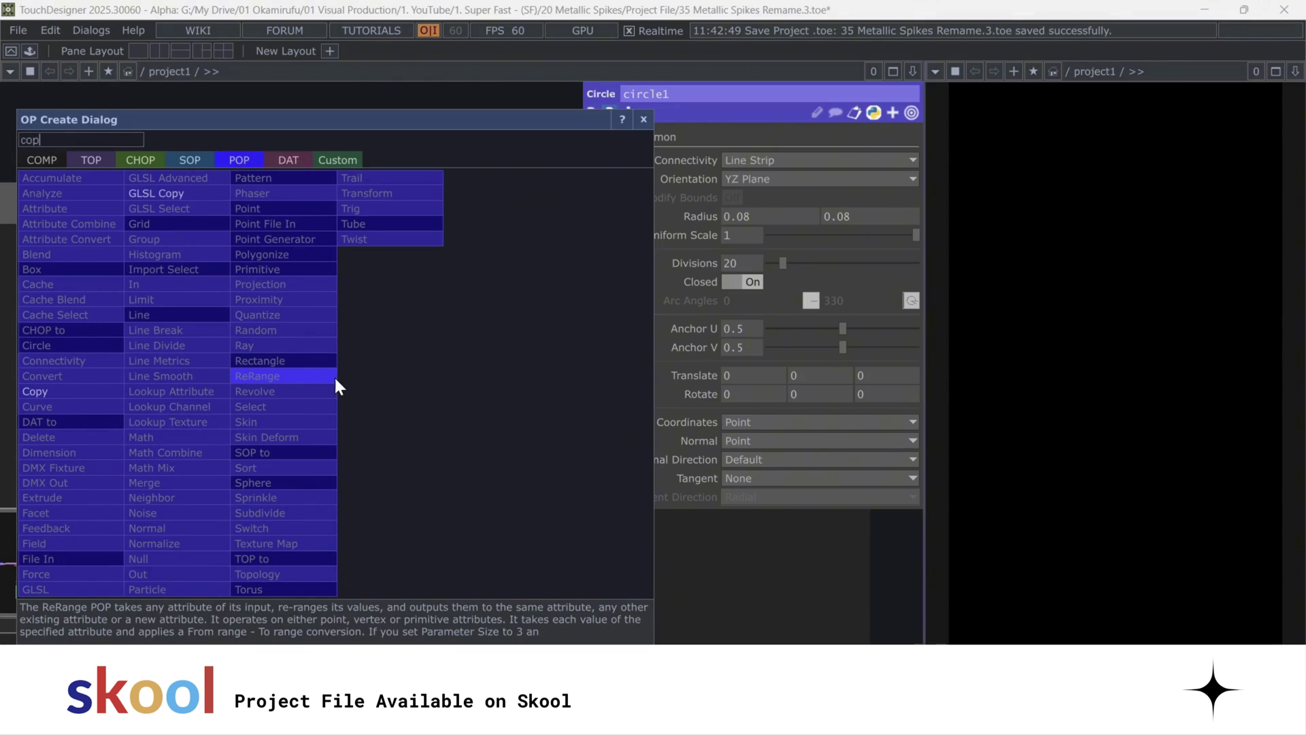
click(56, 390)
click(504, 466)
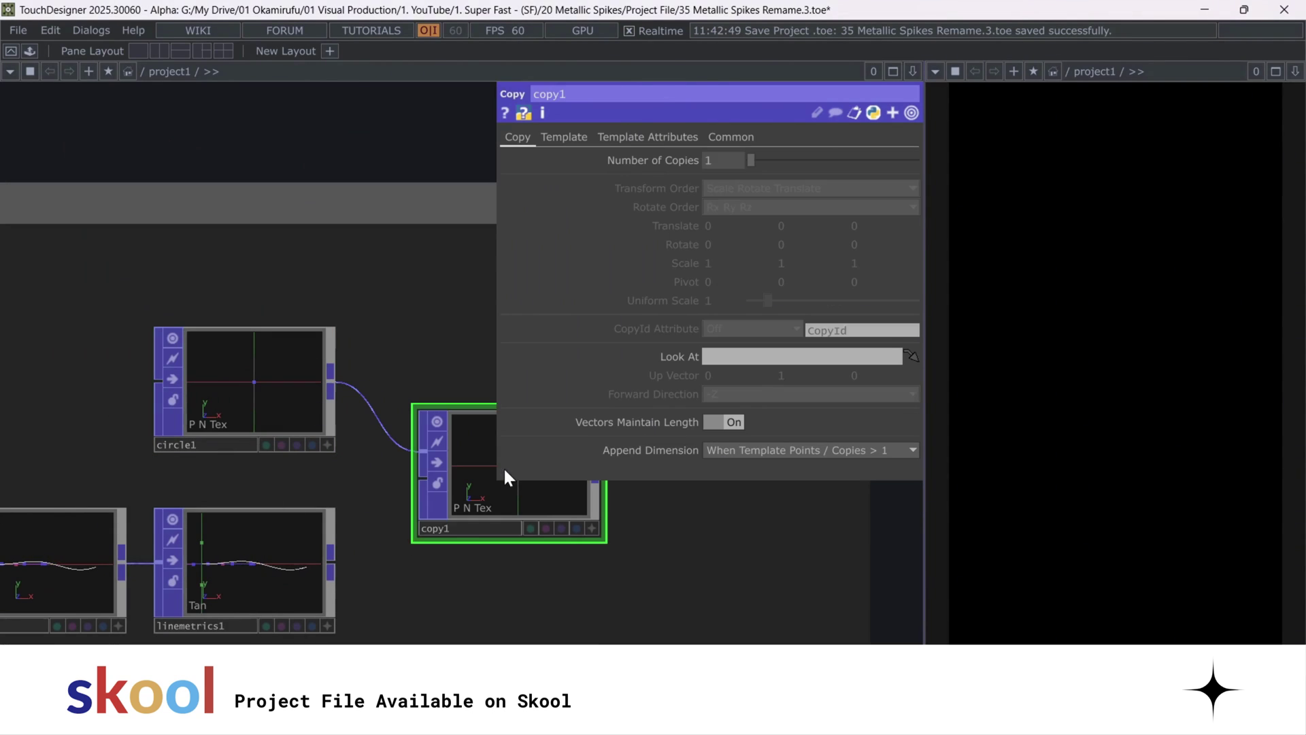
drag(331, 571, 420, 484)
scroll(402, 489, up, 5)
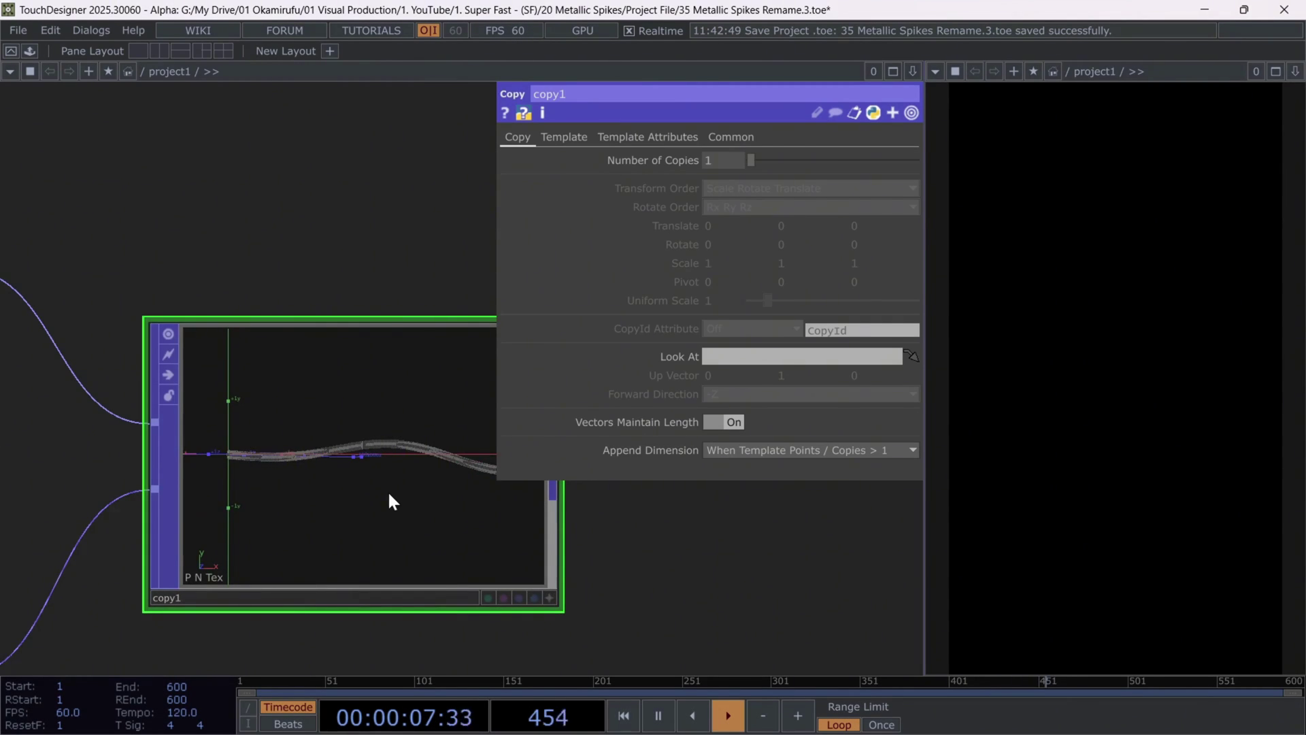
scroll(531, 507, right, 3)
scroll(556, 560, down, 2)
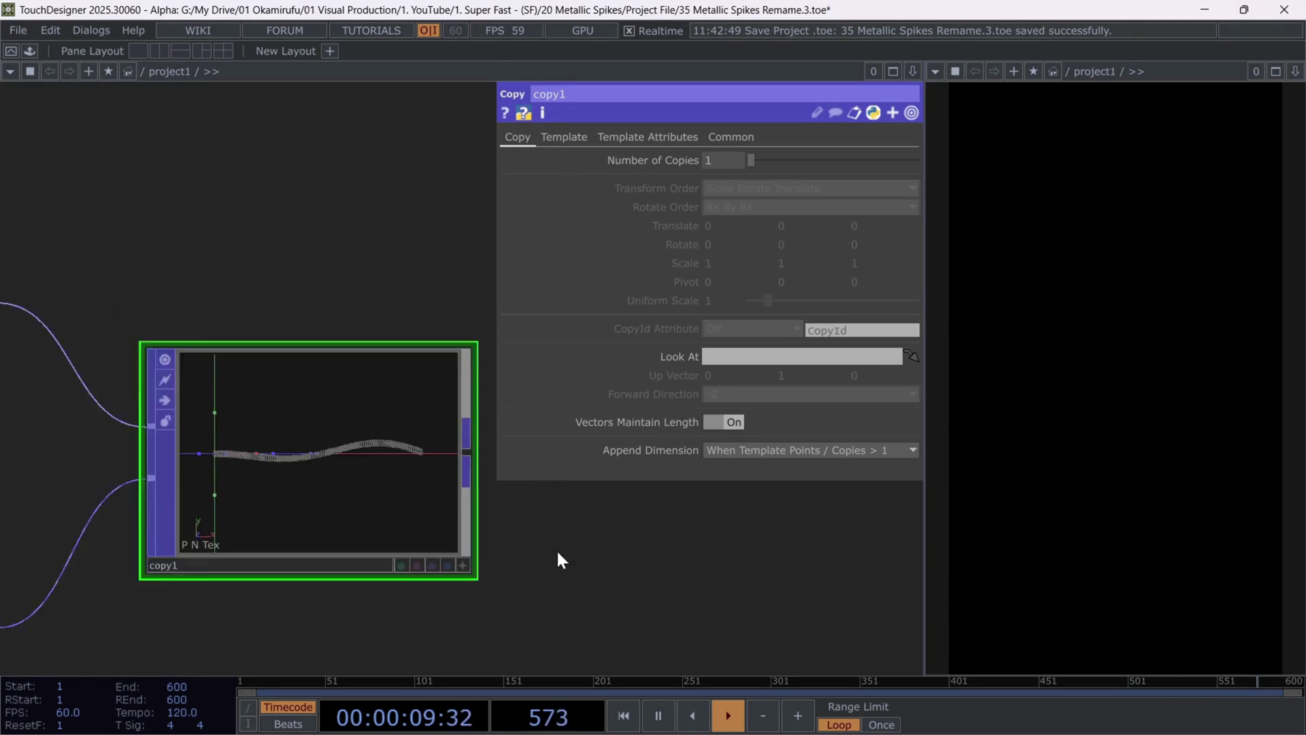
scroll(557, 552, down, 1)
scroll(476, 544, right, 2)
- On copy1's Template page, rotate copies to vector with +X forward along Tan
click(561, 137)
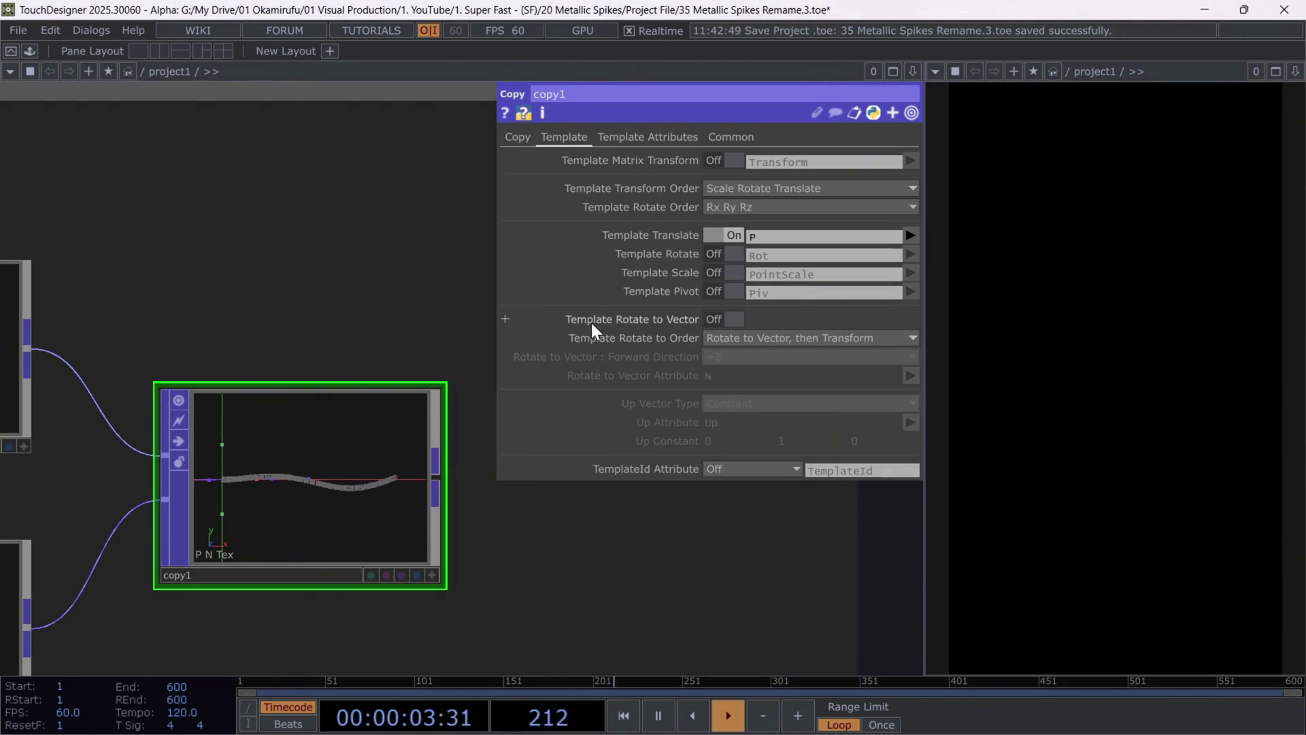
click(738, 322)
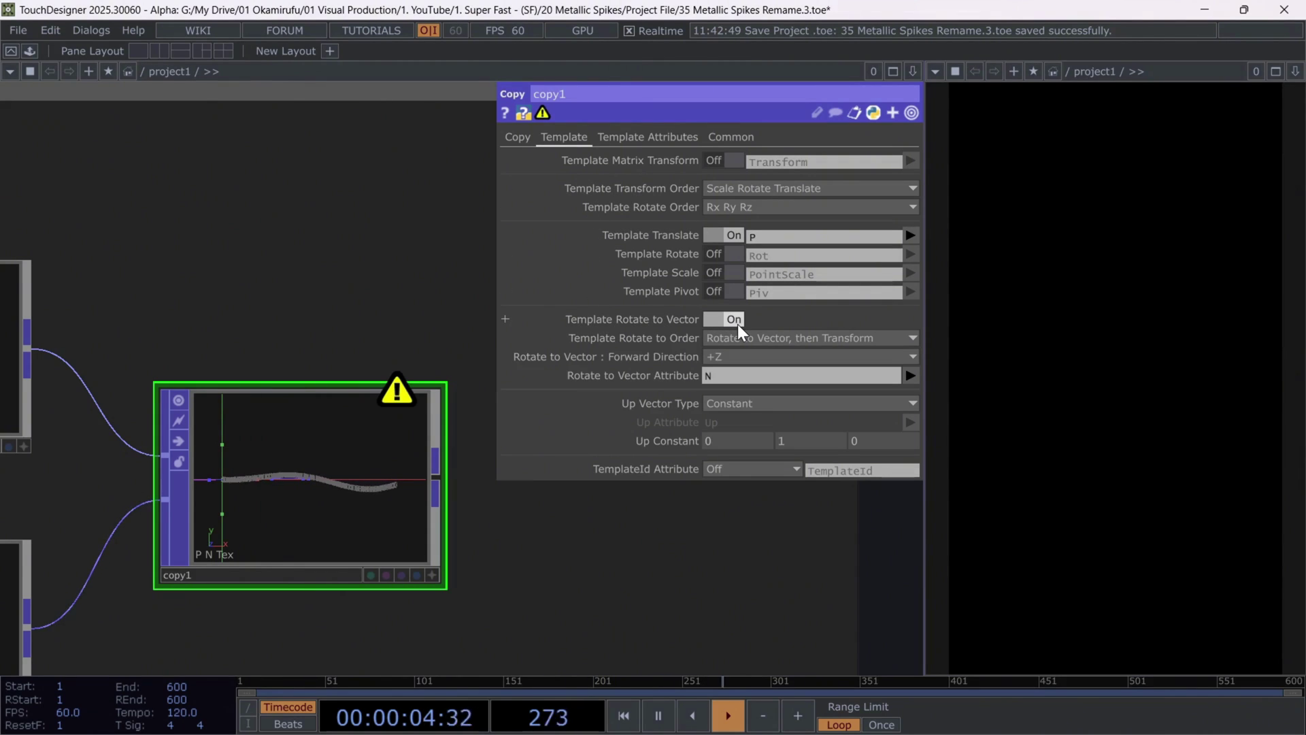
click(715, 356)
click(717, 369)
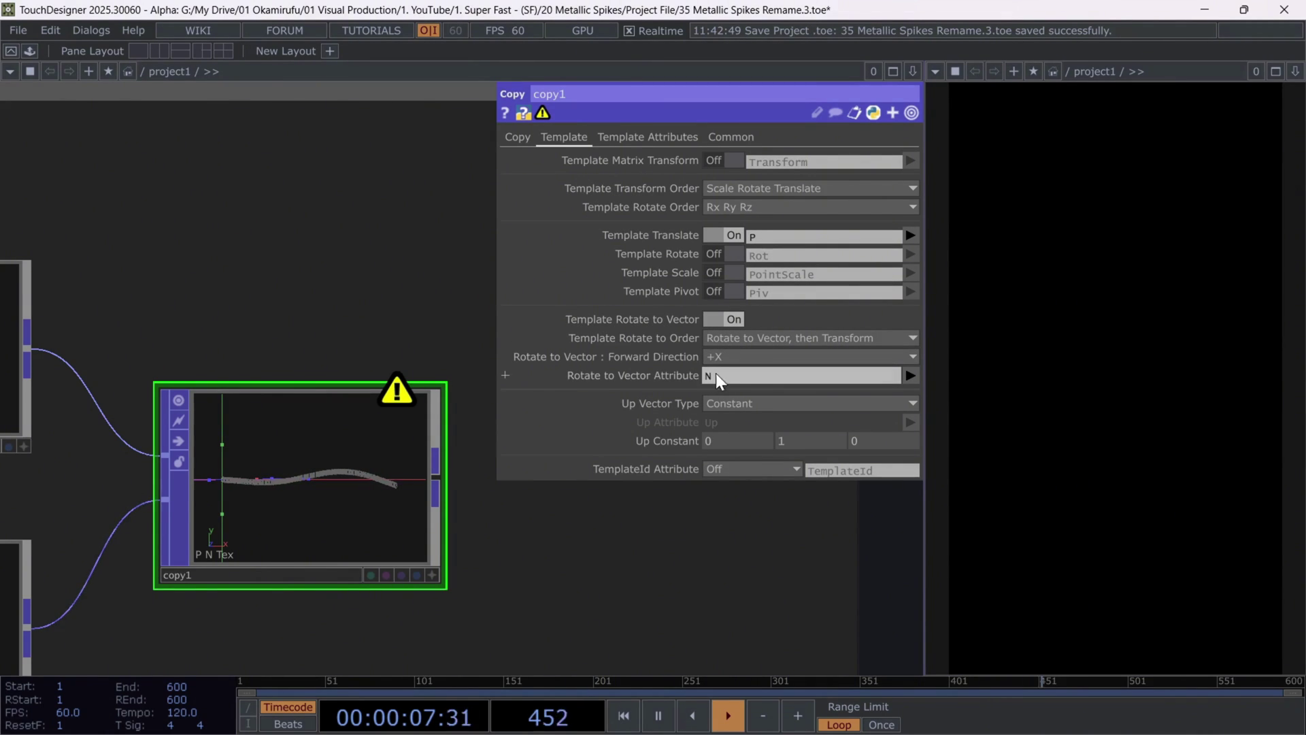
click(912, 381)
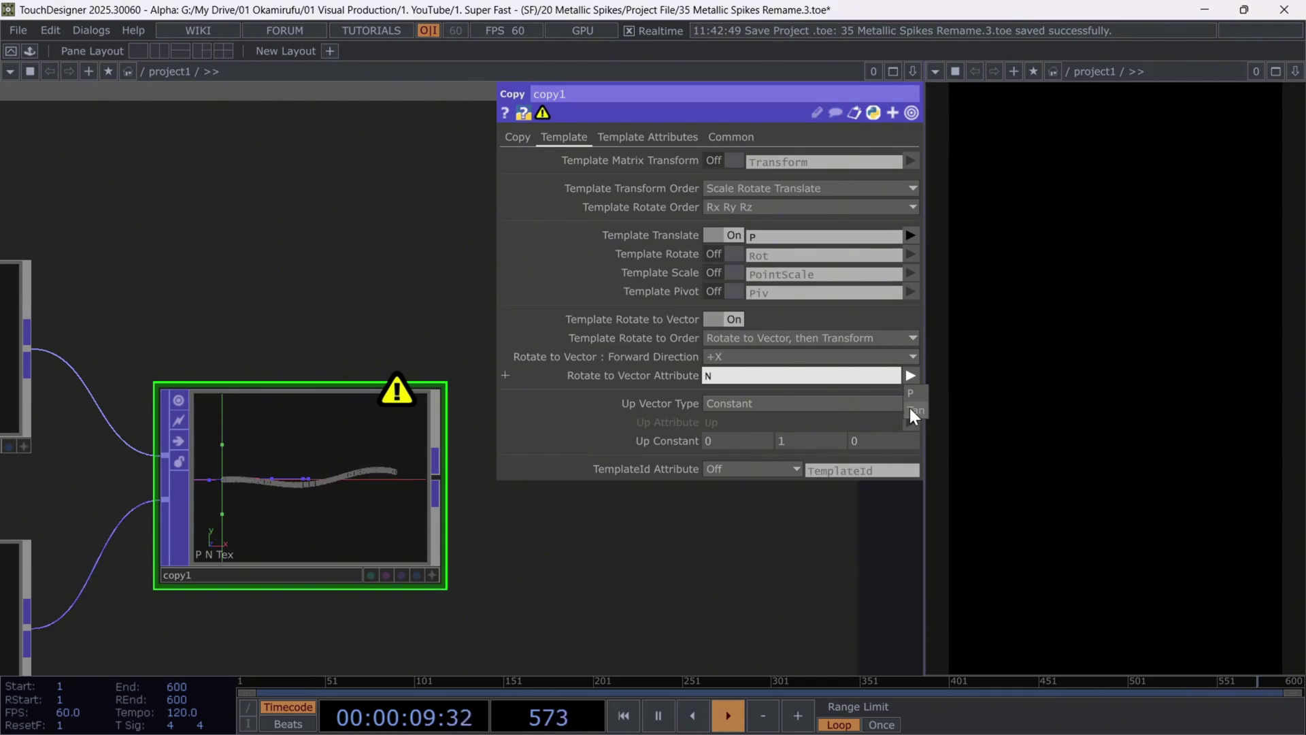
click(912, 411)
scroll(309, 490, up, 2)
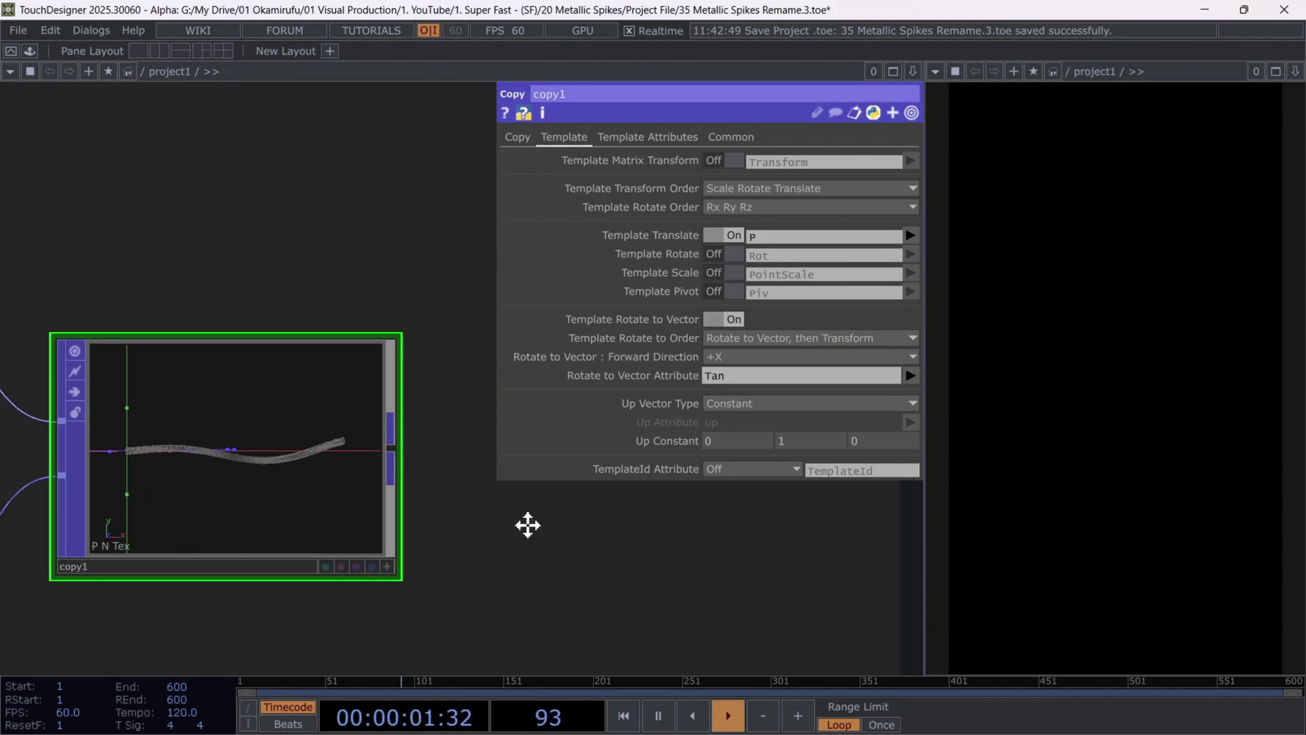
scroll(528, 525, down, 8)
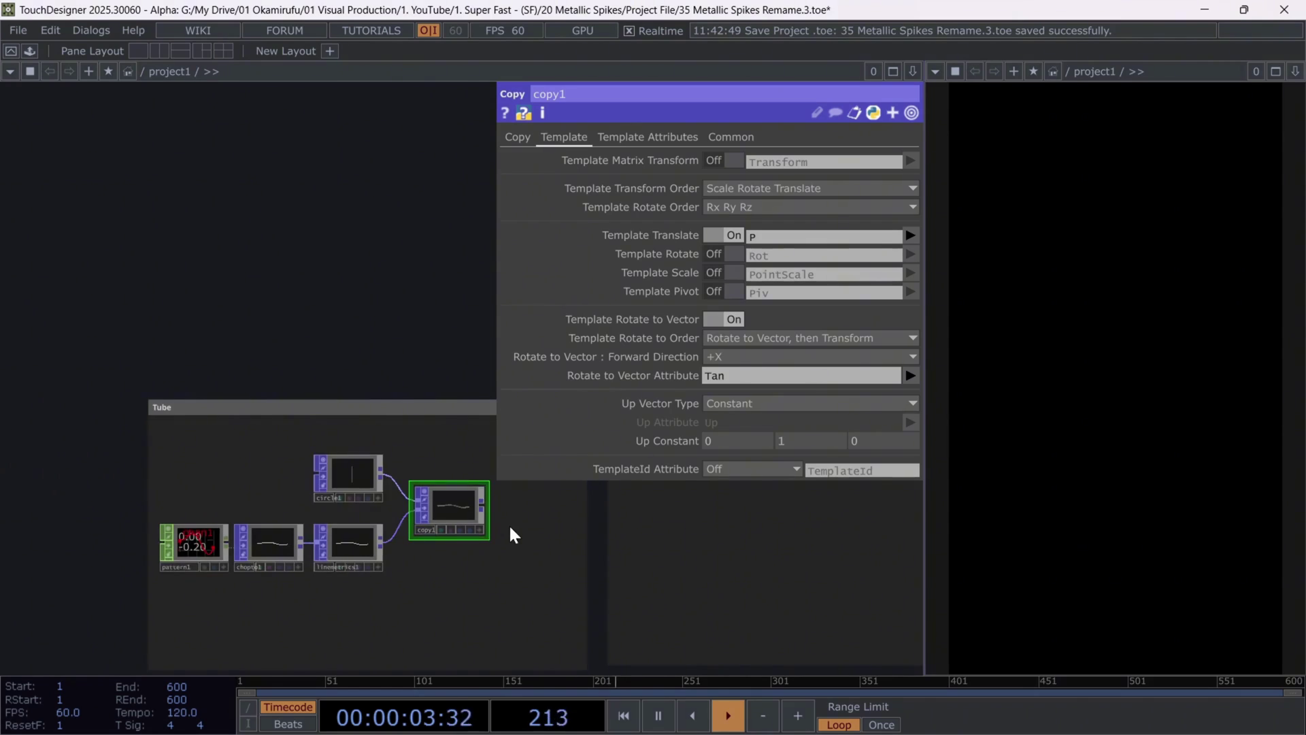
drag(155, 457, 472, 497)
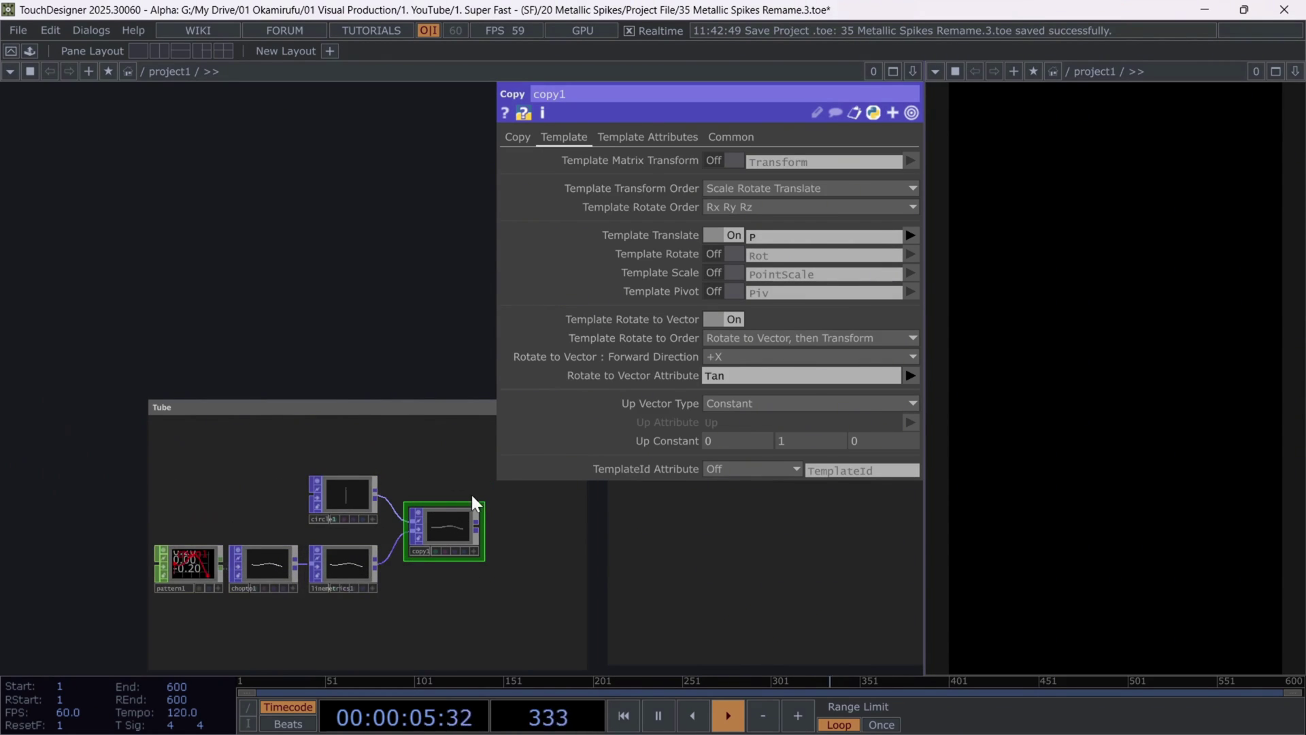
drag(496, 554, 271, 513)
- Add normalize1 after copy1, normalizing P.x with Parameter Size 1
right_click(264, 504)
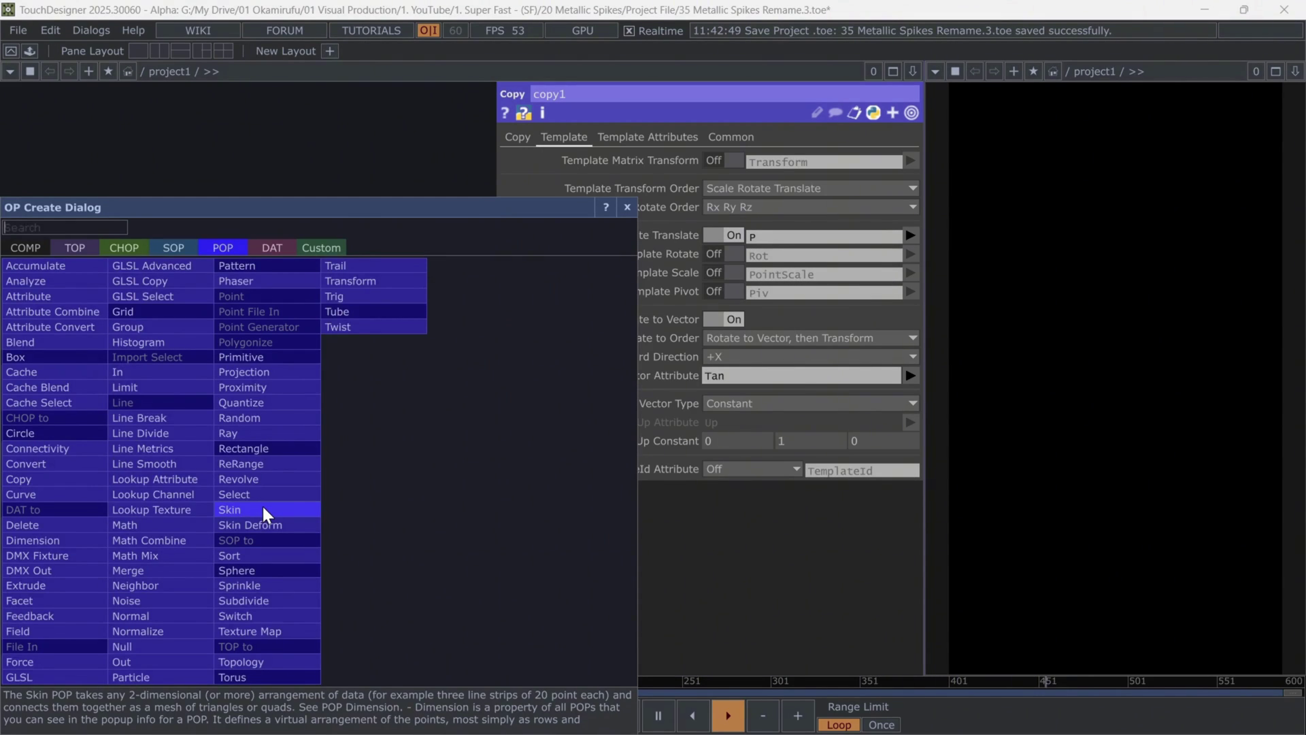
click(190, 614)
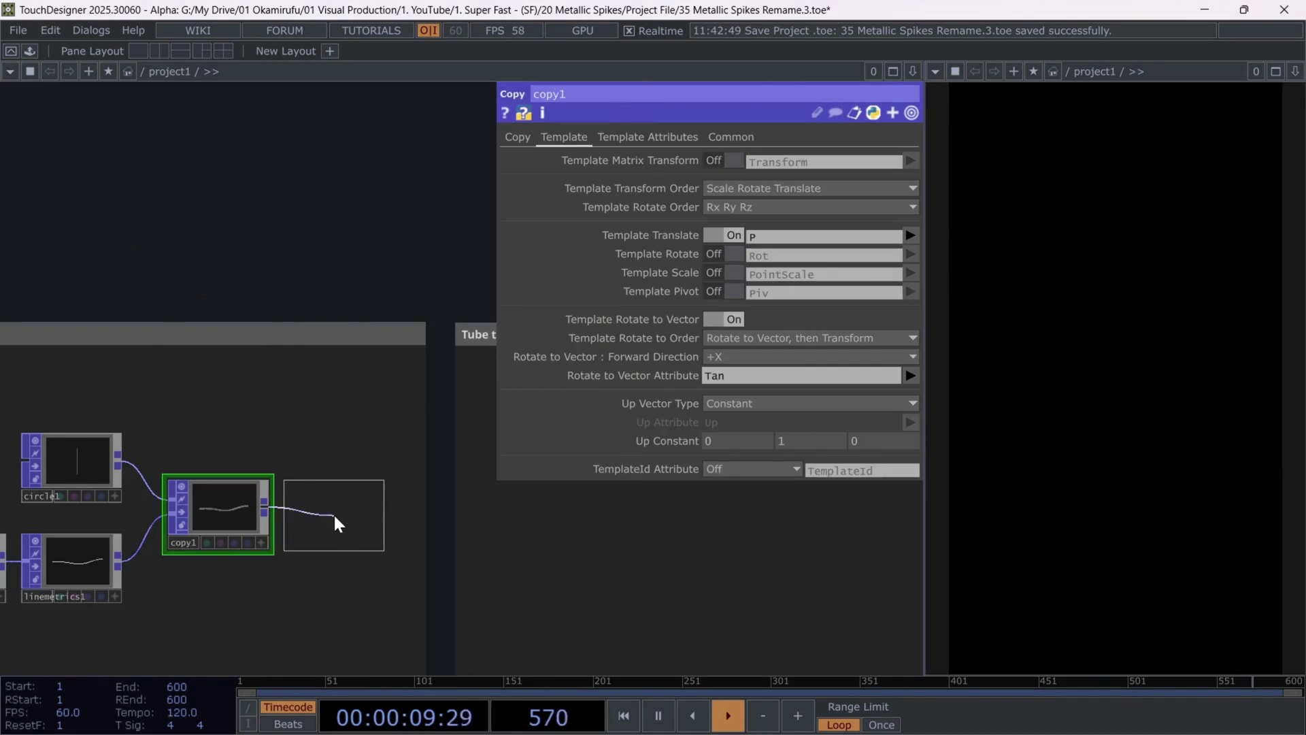
click(334, 522)
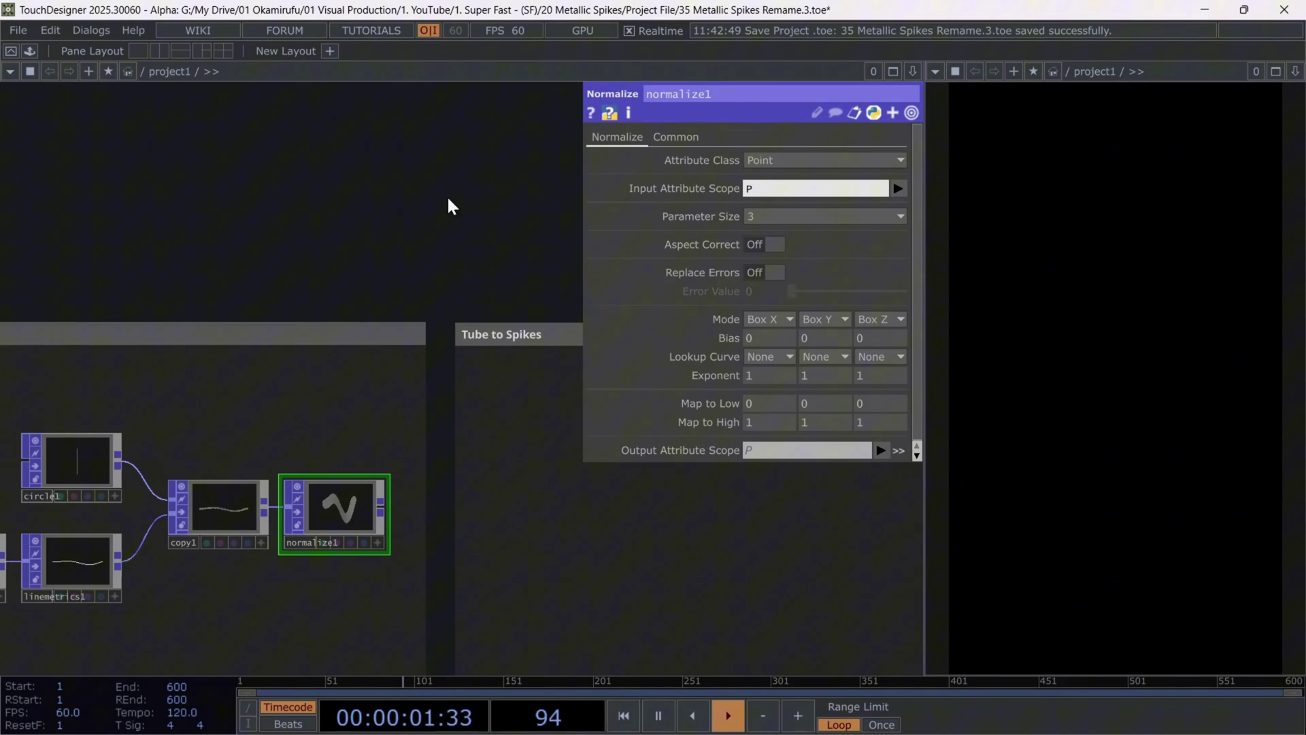
text(.x)
key(Return)
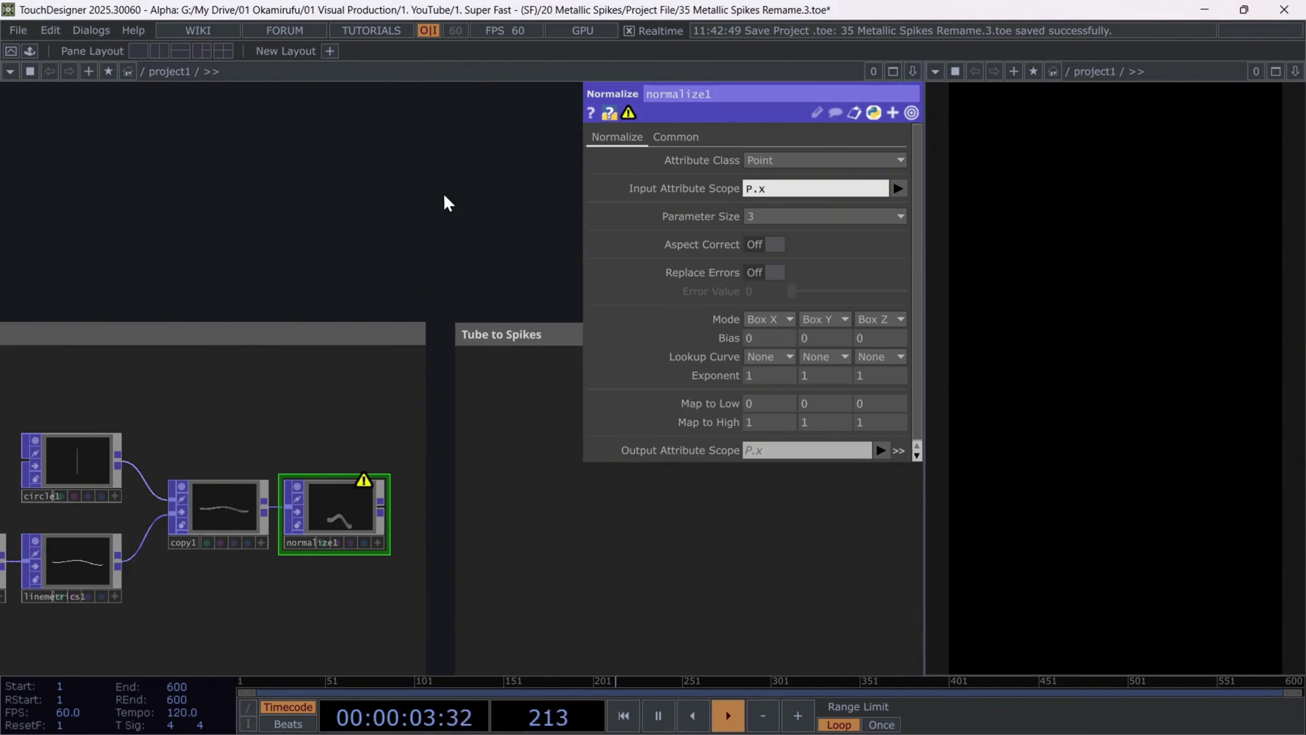
click(773, 217)
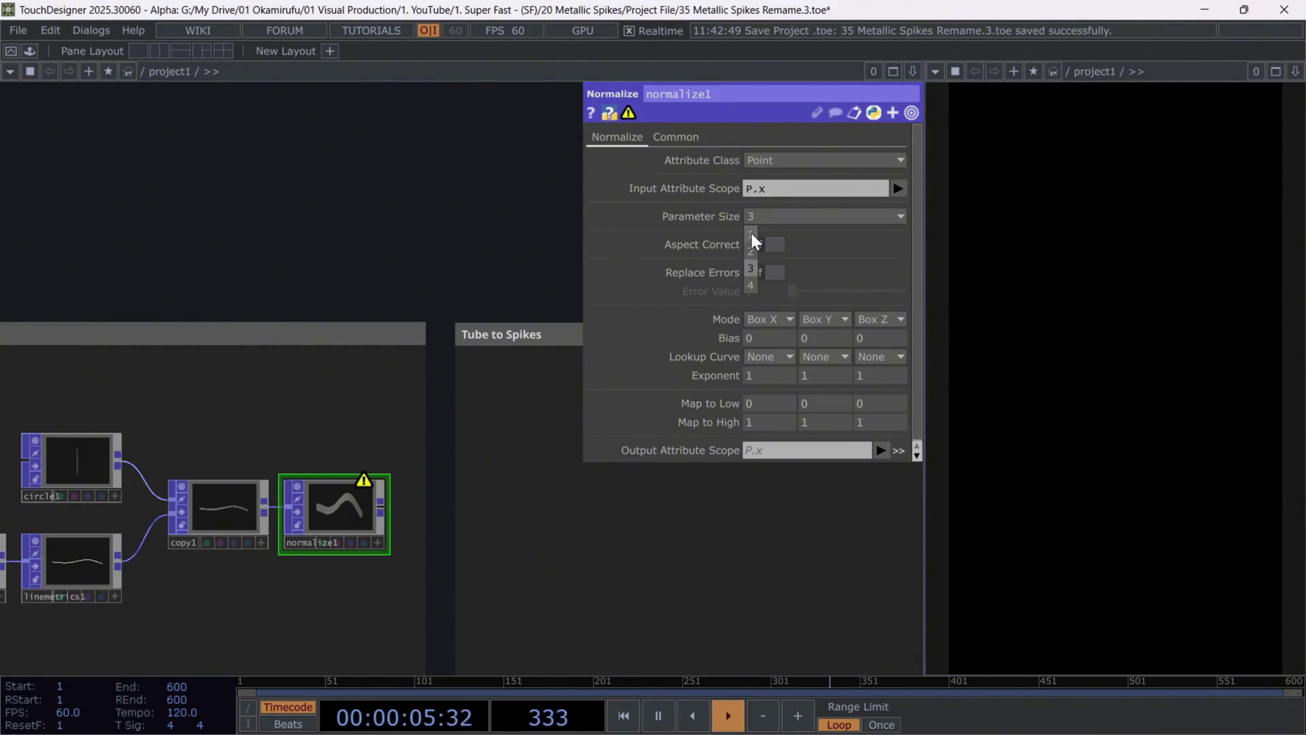
click(751, 232)
- Name normalize1's output attribute 'ramp'
scroll(426, 538, up, 2)
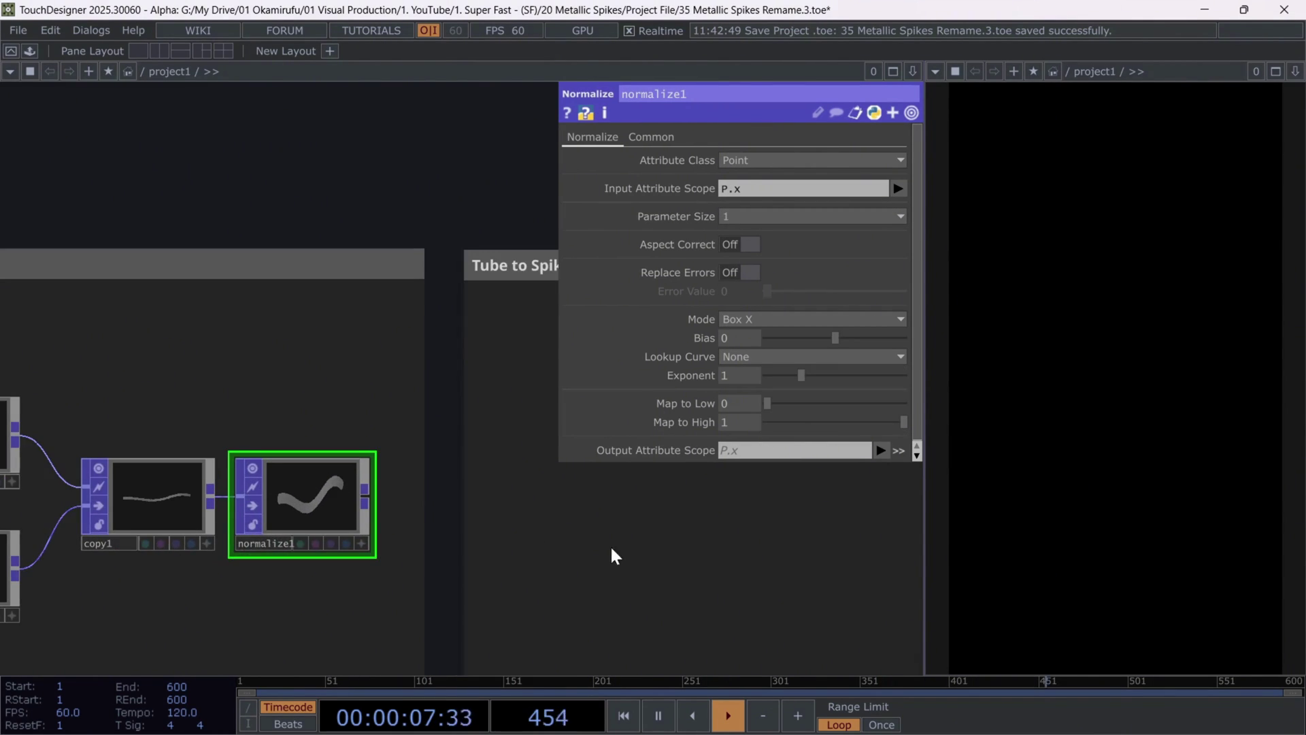
drag(615, 556, 548, 512)
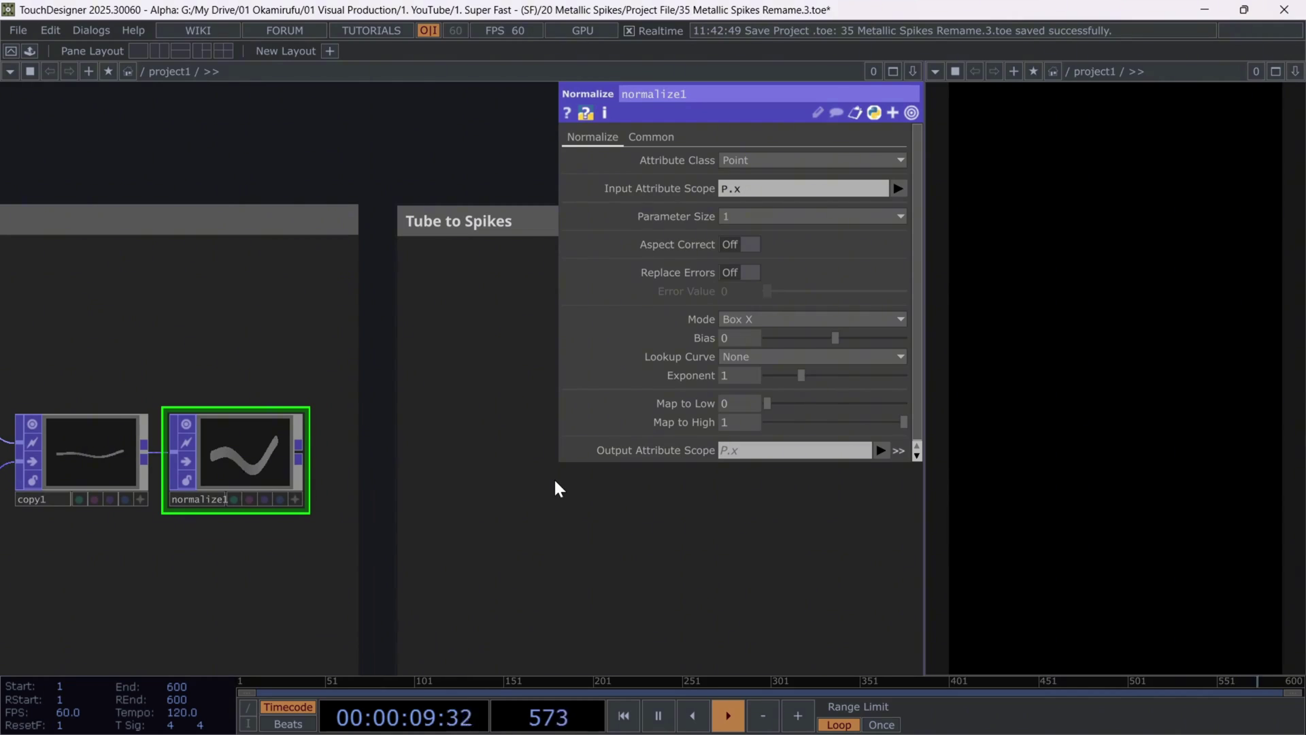
scroll(555, 481, down, 3)
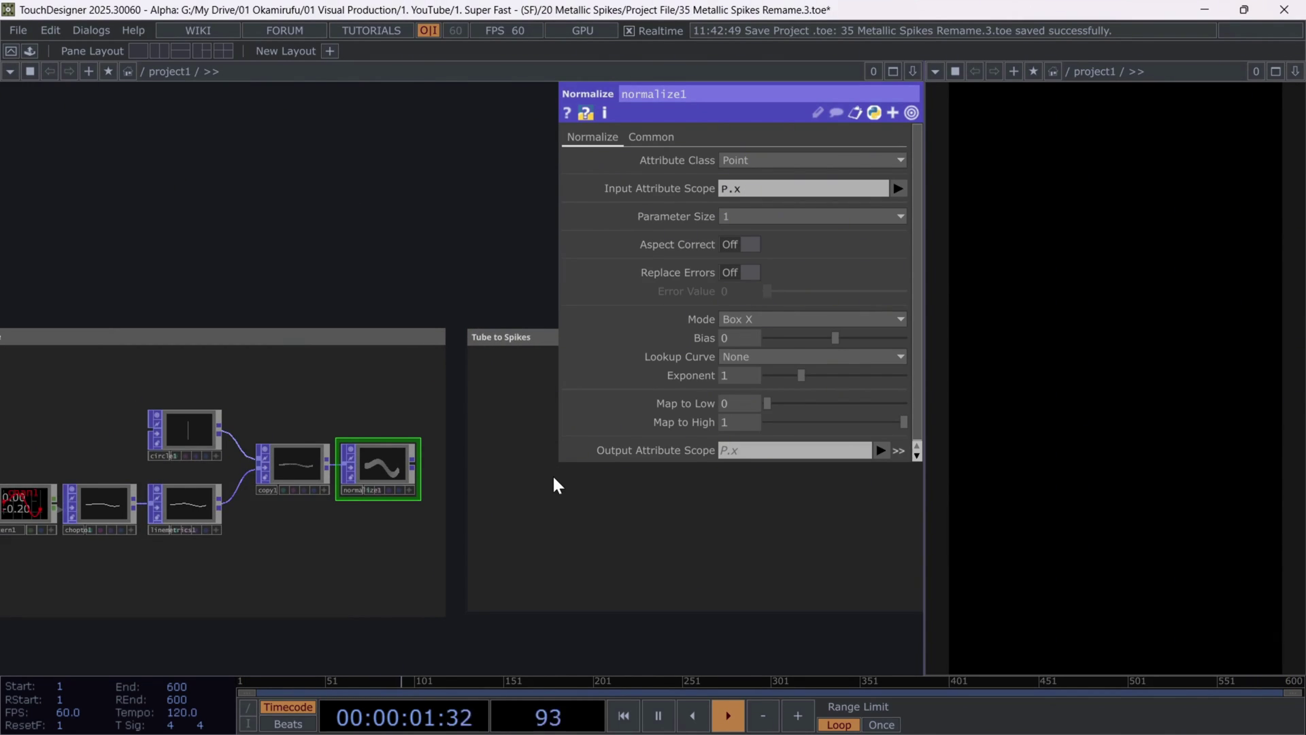
drag(554, 477, 426, 492)
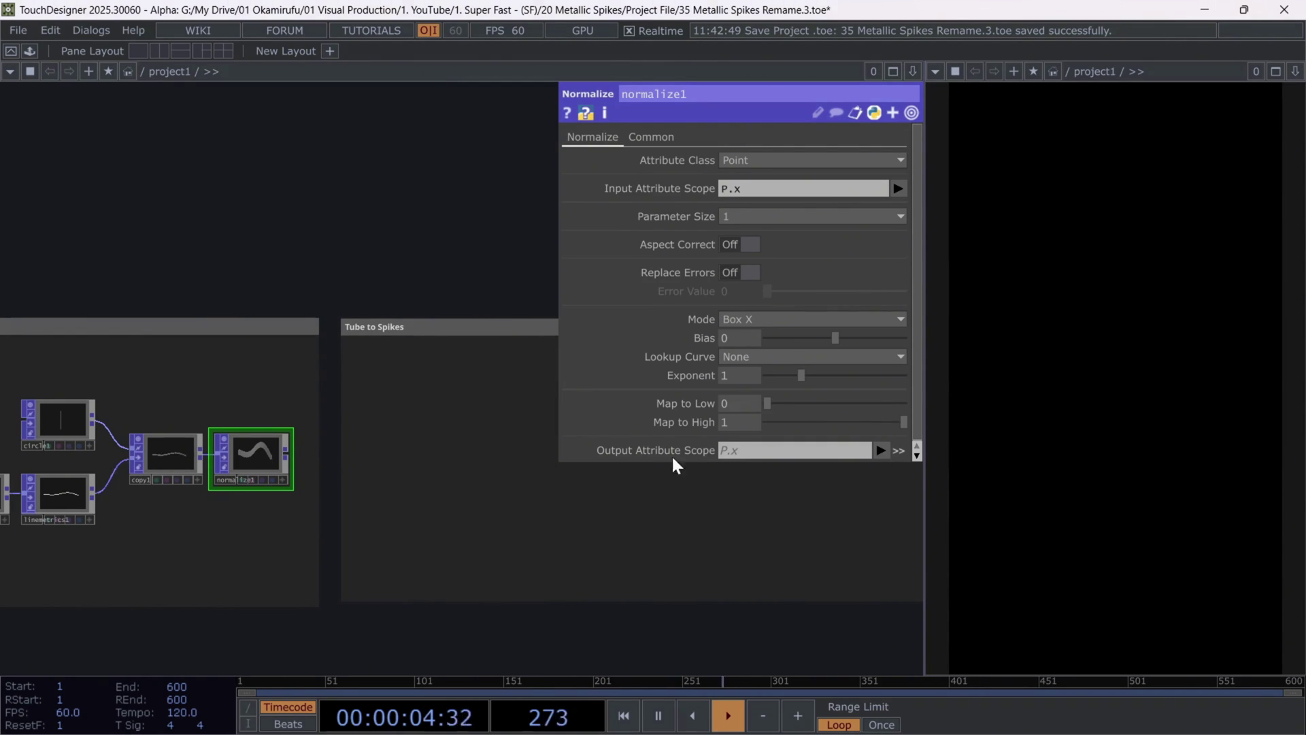
text(ramp)
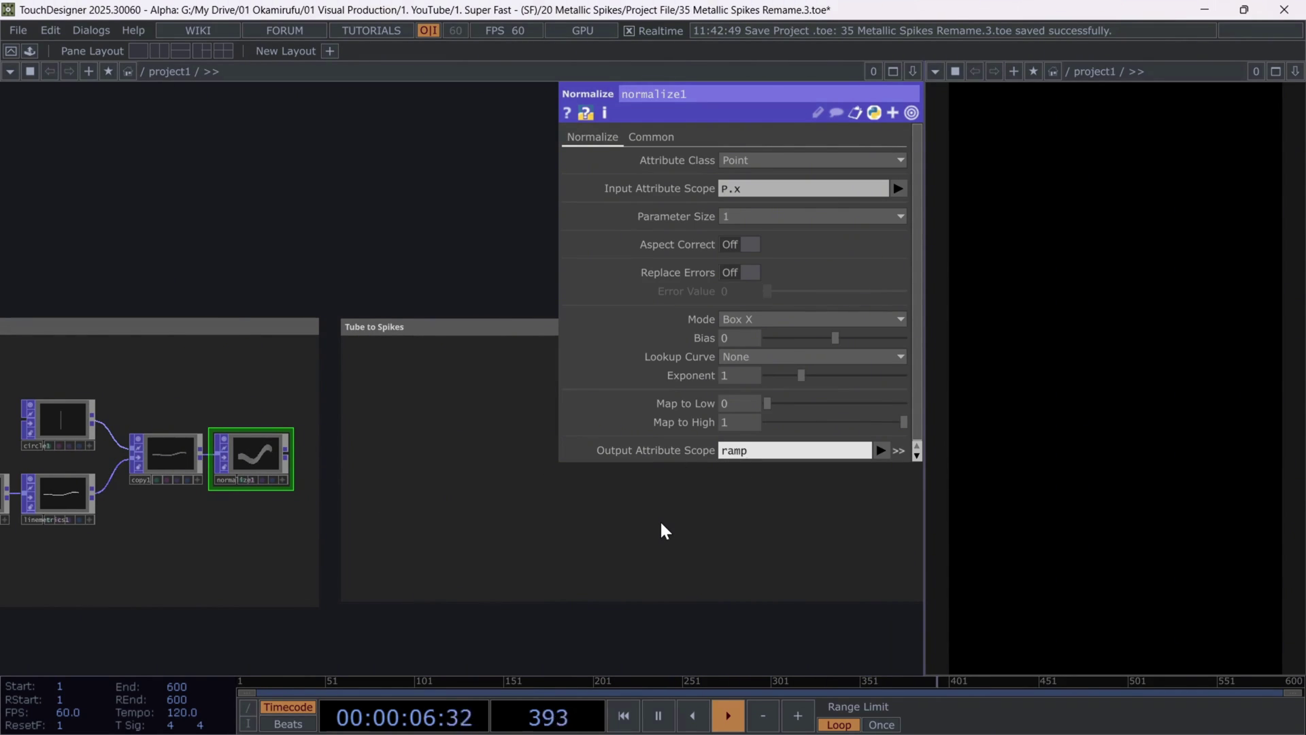
key(Return)
scroll(268, 460, up, 5)
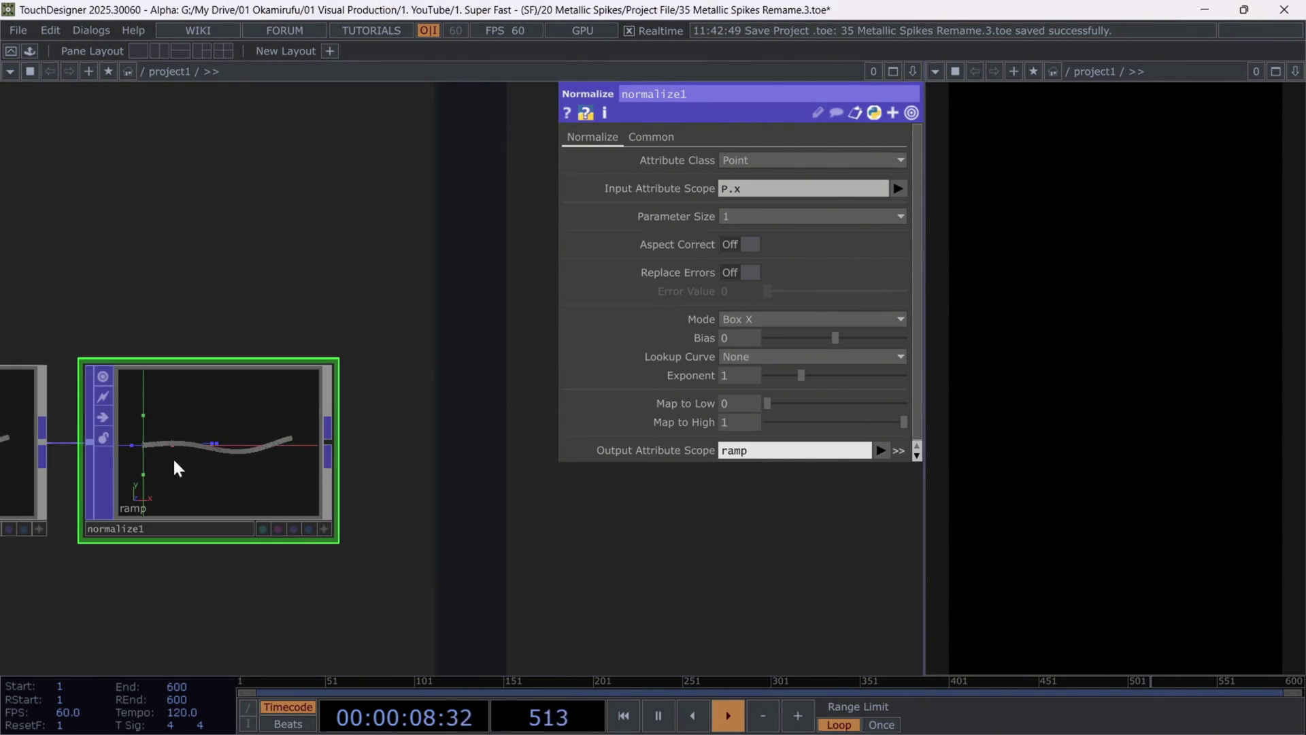
scroll(748, 550, down, 5)
mouse_move(671, 560)
mouse_down()
mouse_move(501, 519)
mouse_move(350, 516)
mouse_move(372, 515)
mouse_up()
- Create a Pattern CHOP, pattern2, inside Tube to Spikes
scroll(381, 516, down, 2)
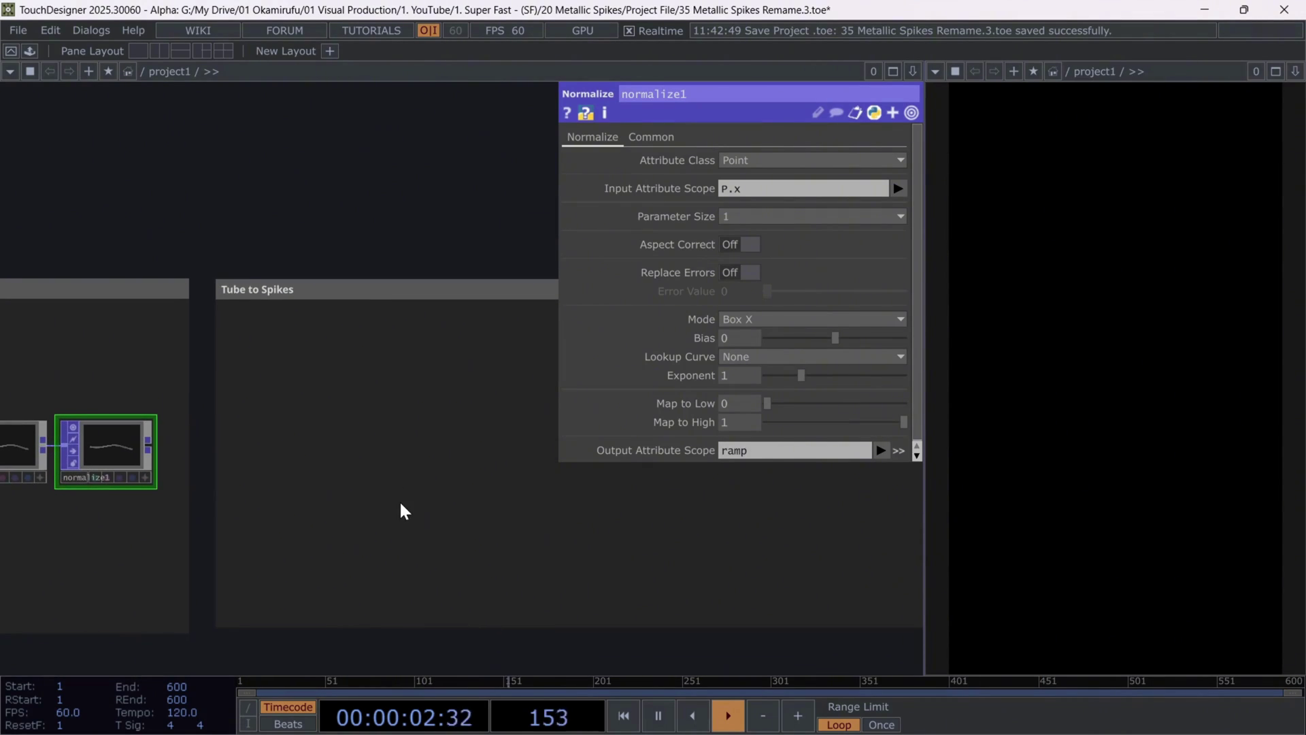
key(Tab)
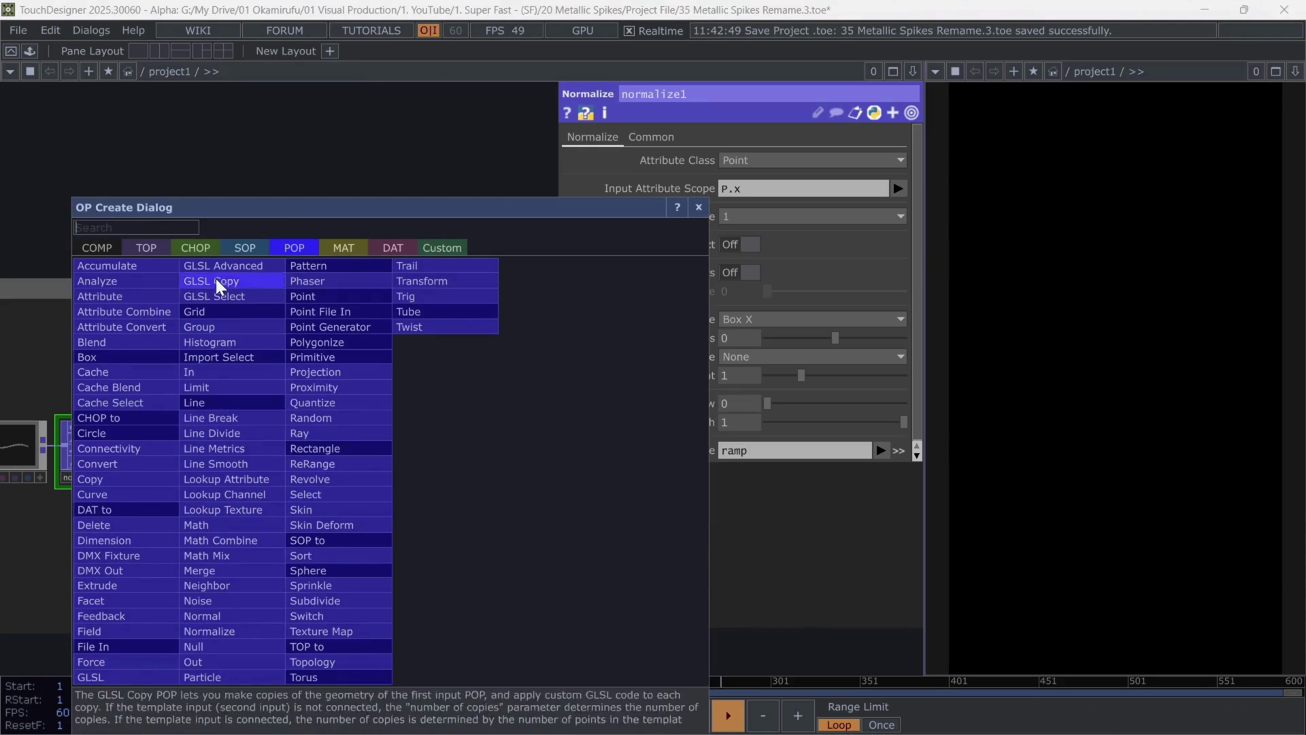
click(195, 248)
click(546, 266)
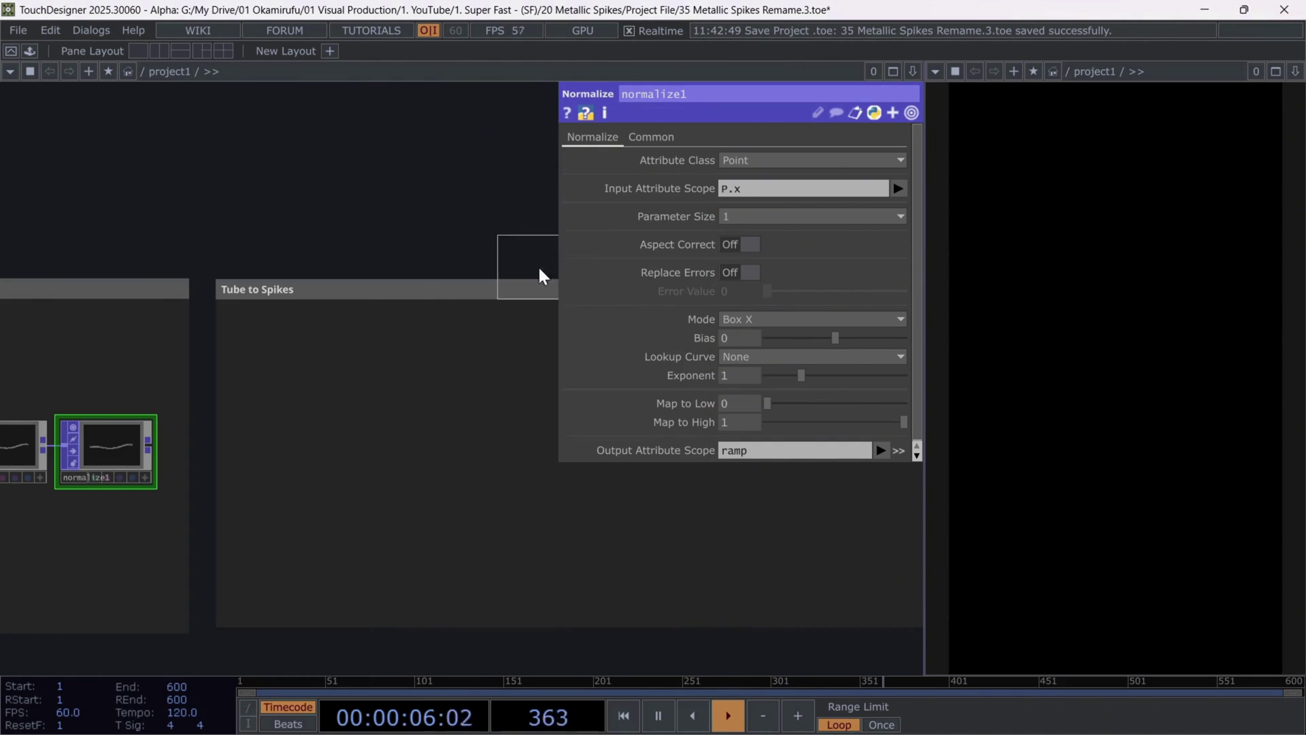
click(299, 373)
scroll(455, 371, up, 3)
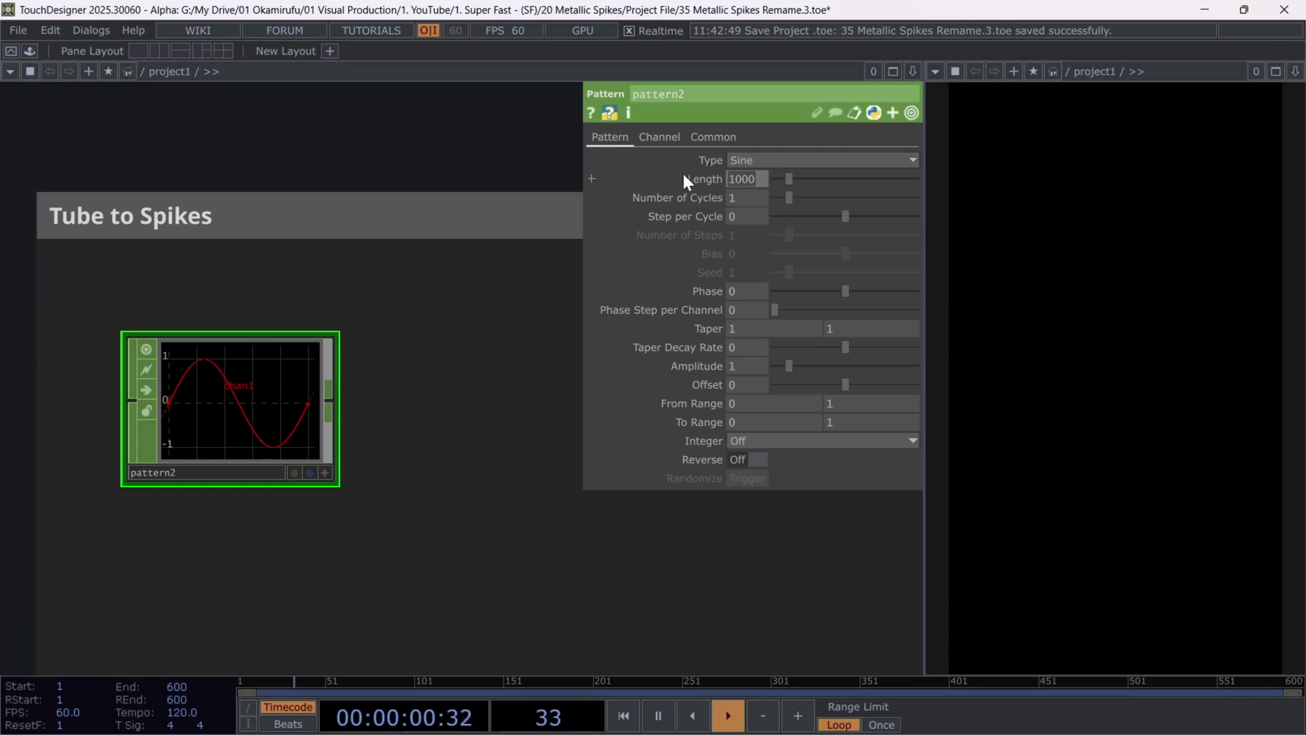
- Set pattern2 to Length 100, 0.25 cycles and Amplitude 4
click(745, 178)
text(100)
key(Return)
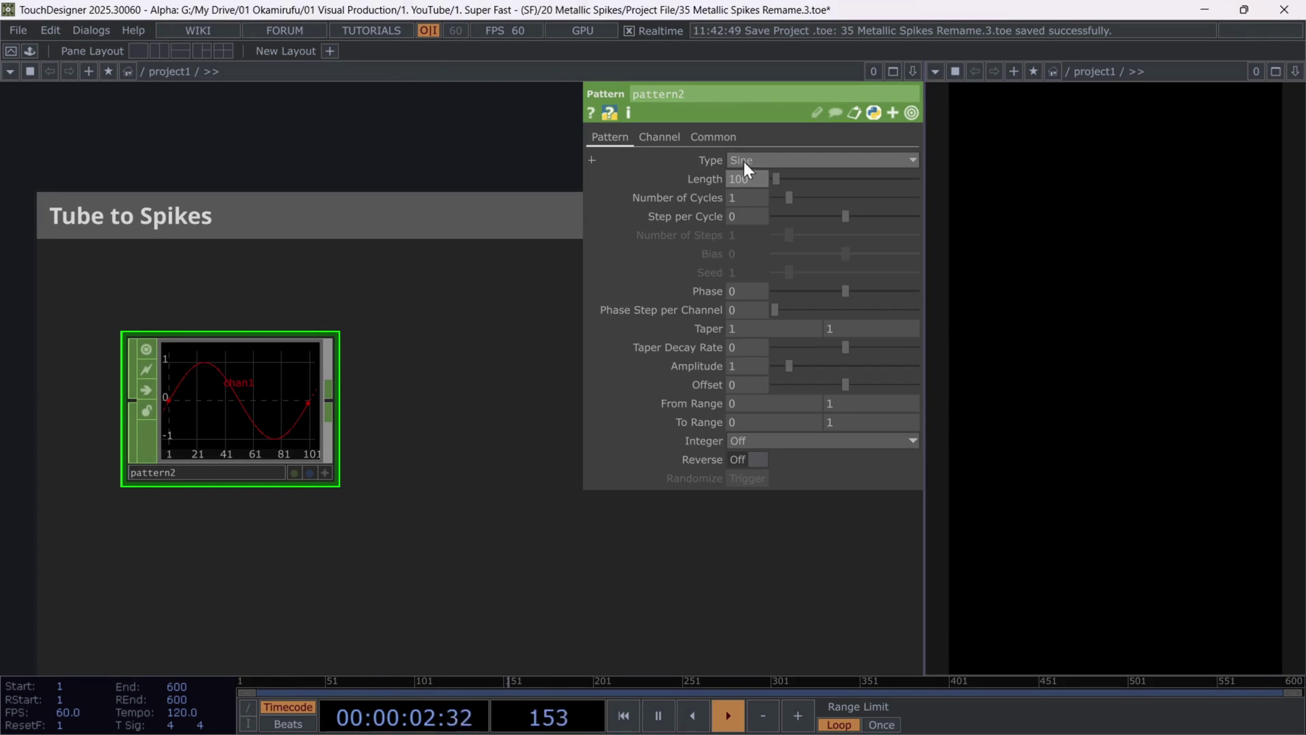
click(746, 198)
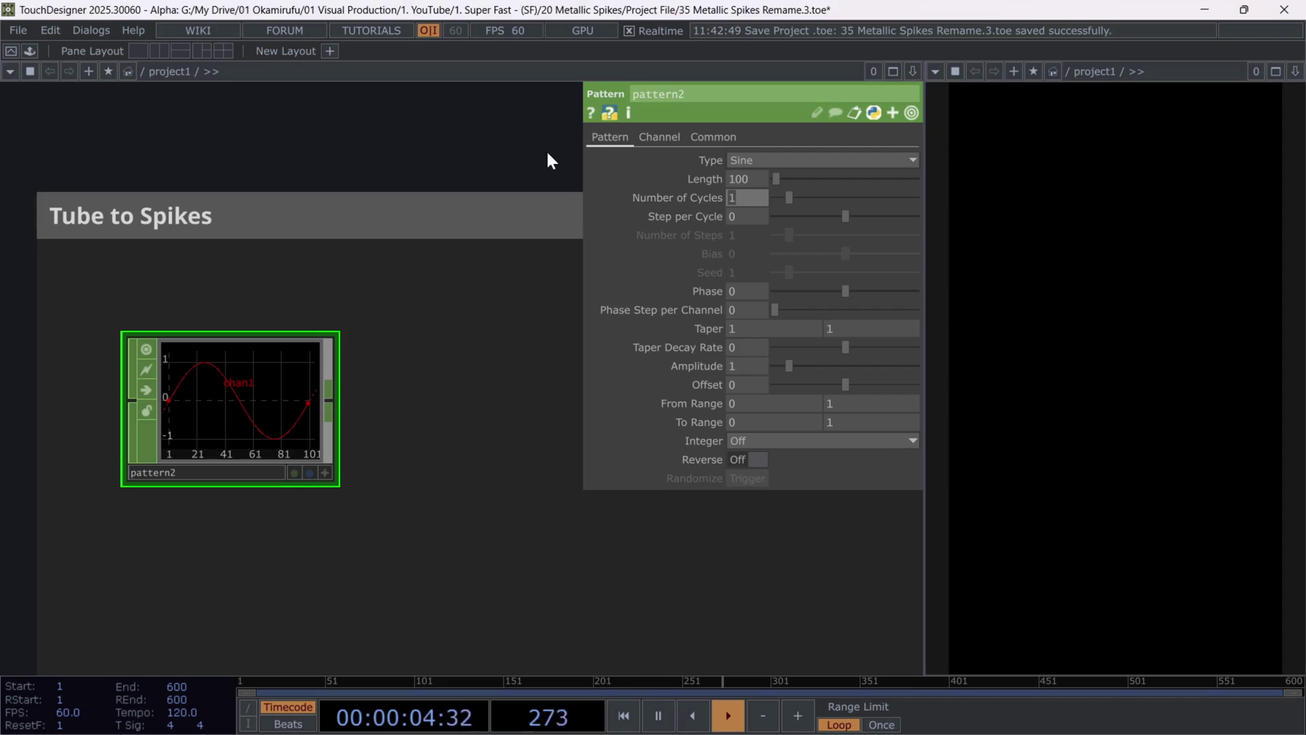
text(0.25)
key(Return)
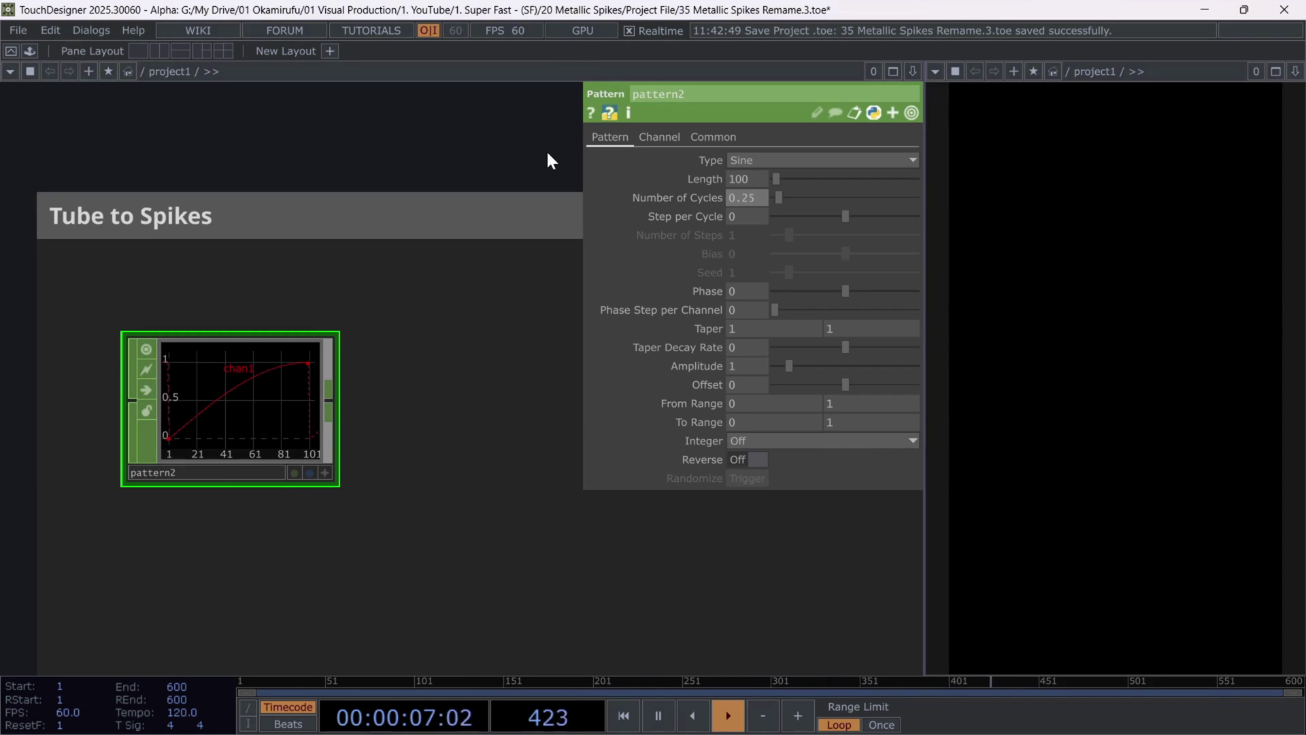
click(741, 365)
text(4)
key(Return)
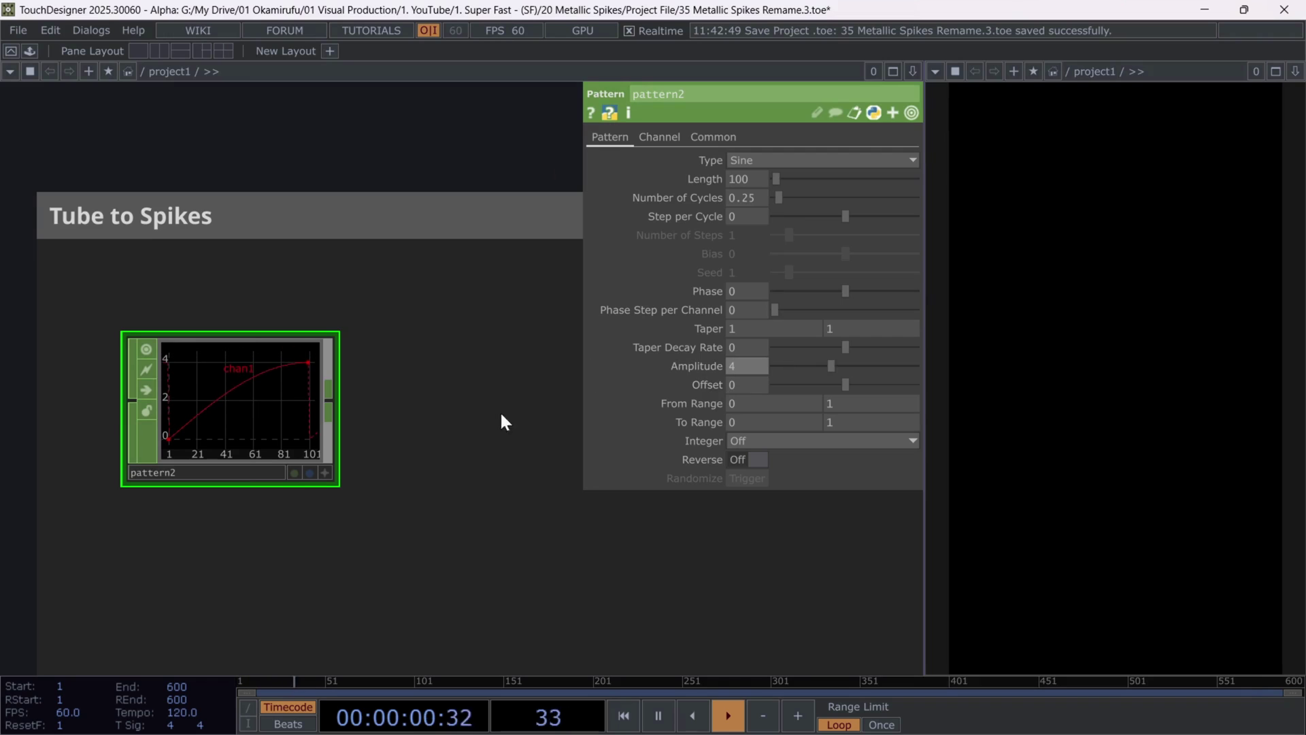
- Add a Math CHOP, math1, wired after pattern2
scroll(499, 410, down, 3)
drag(496, 428, 360, 418)
right_click(235, 390)
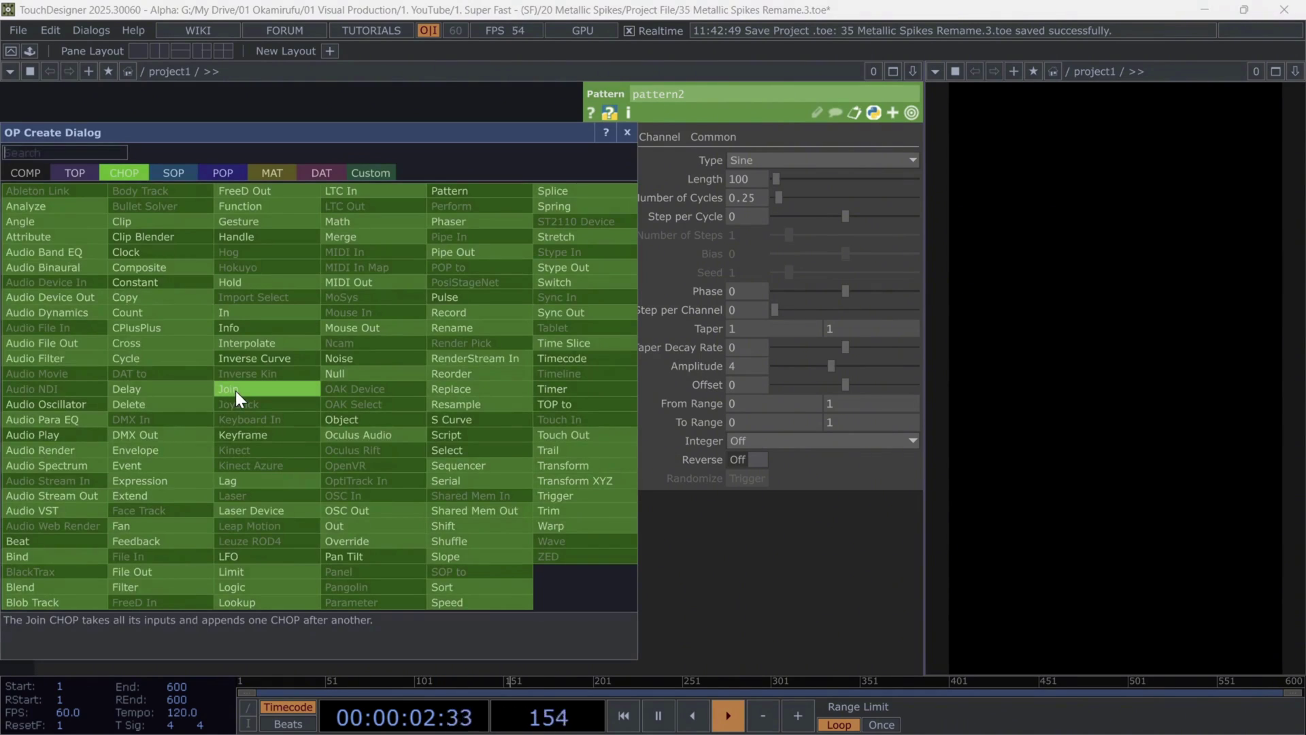
text(mat)
click(362, 223)
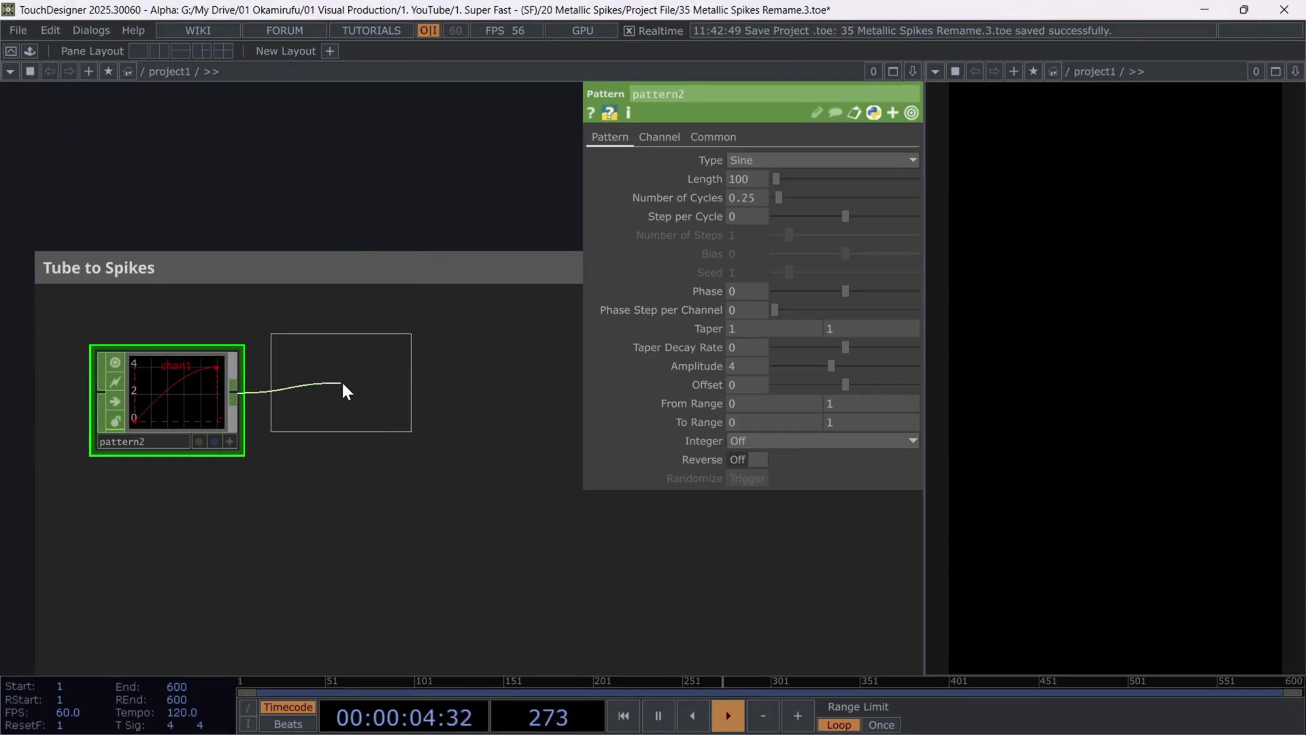
click(342, 390)
- Set math1's range to map 0–4 onto 4–0
click(689, 137)
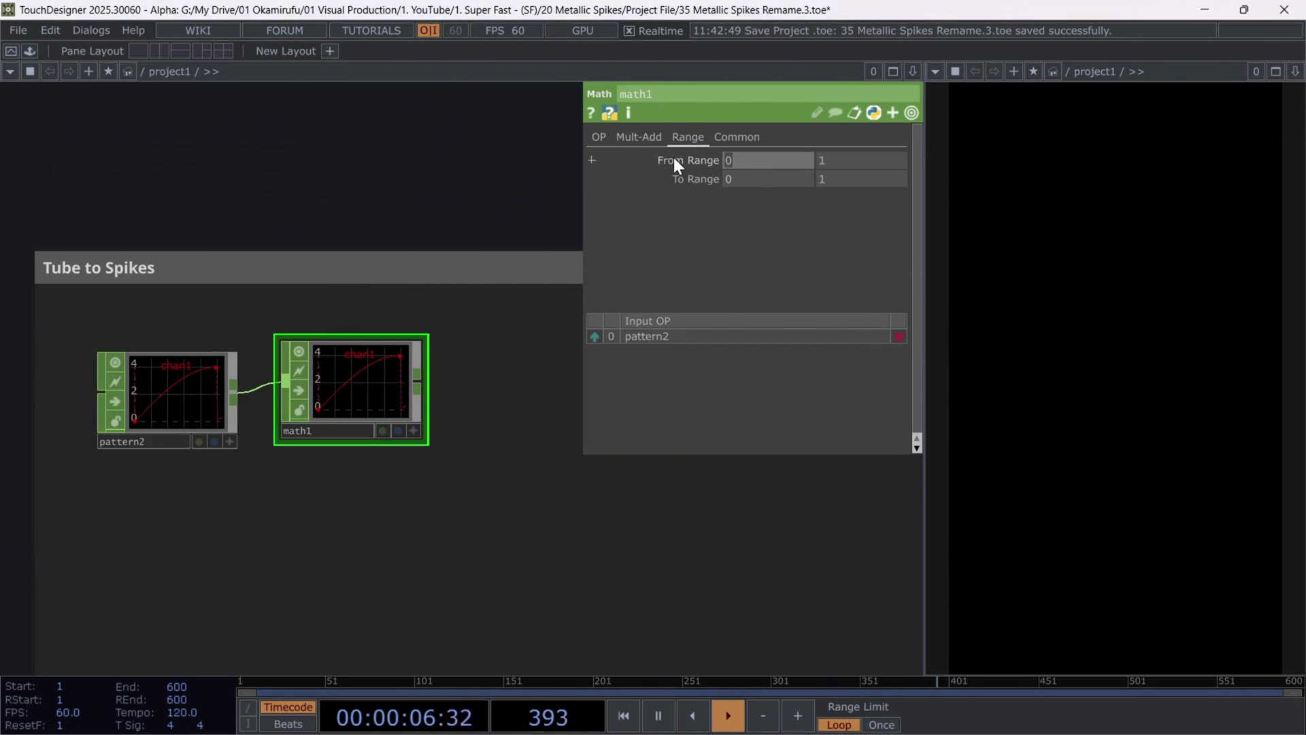
click(830, 159)
text(4)
key(Return)
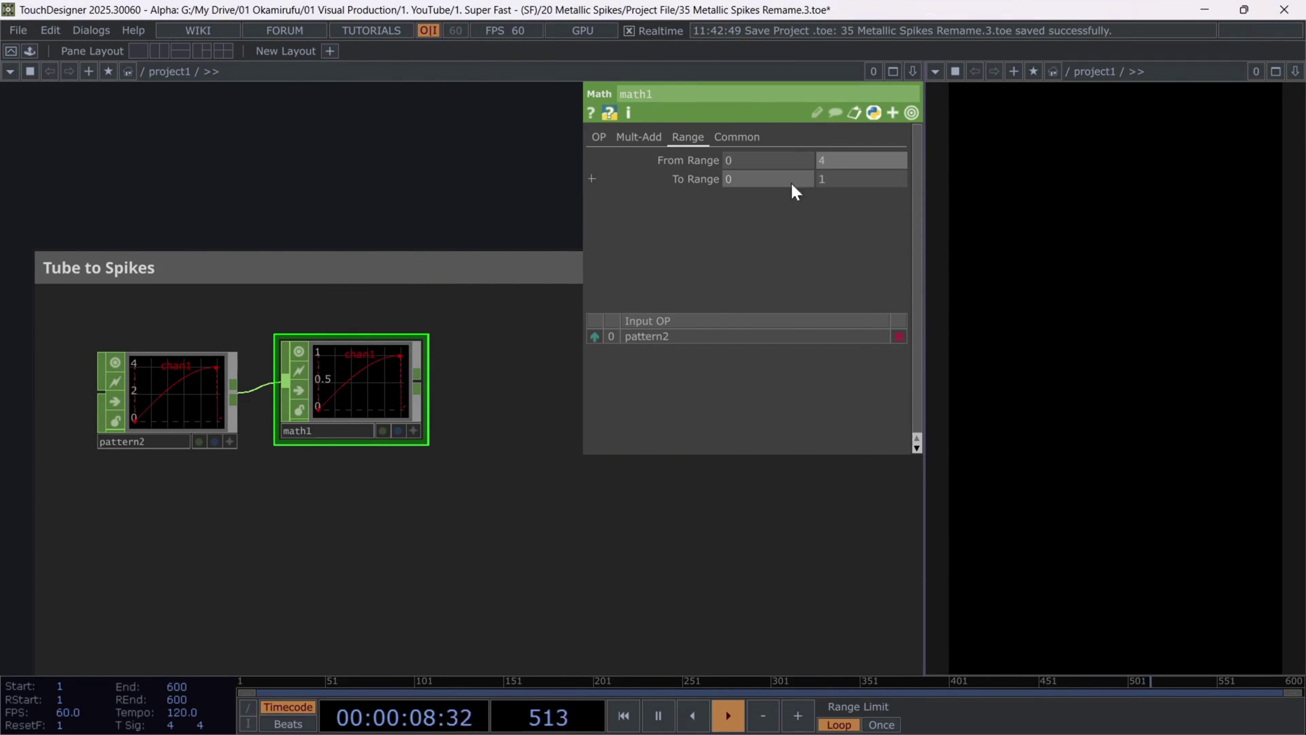
click(790, 181)
text(4)
key(Tab)
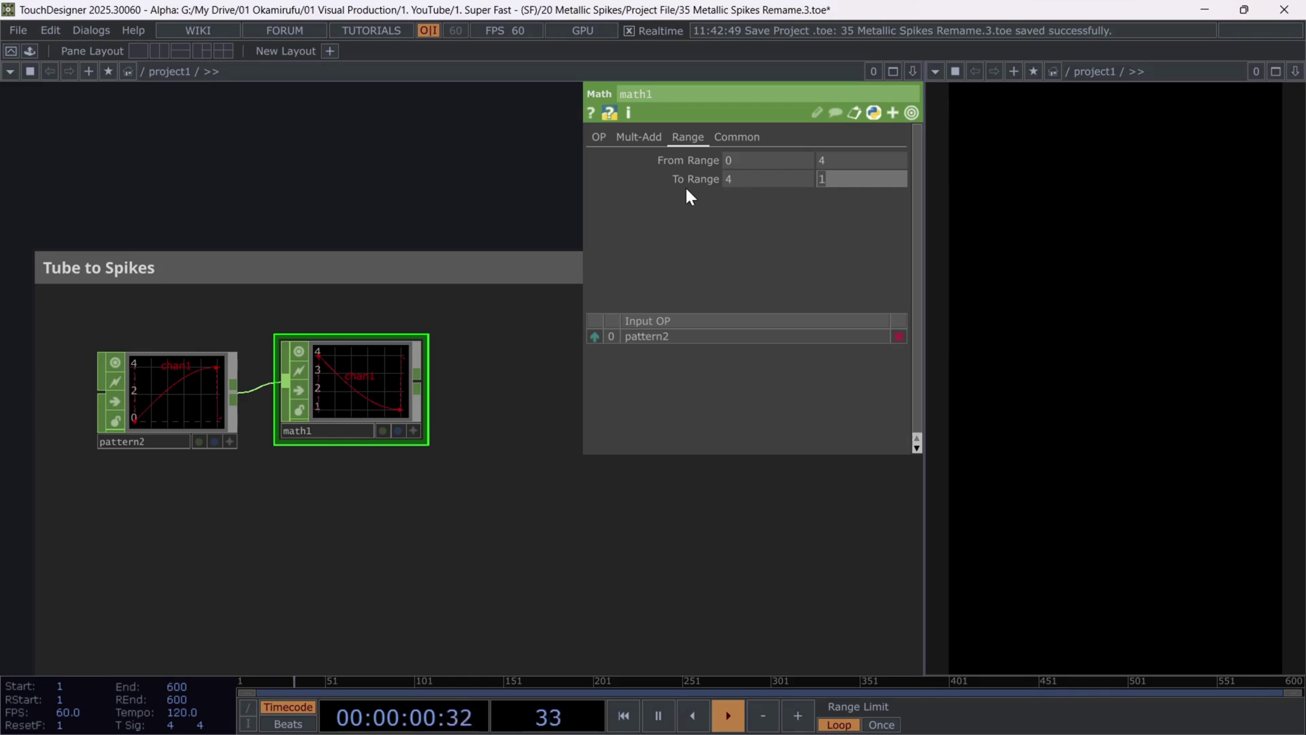
text(0)
key(Return)
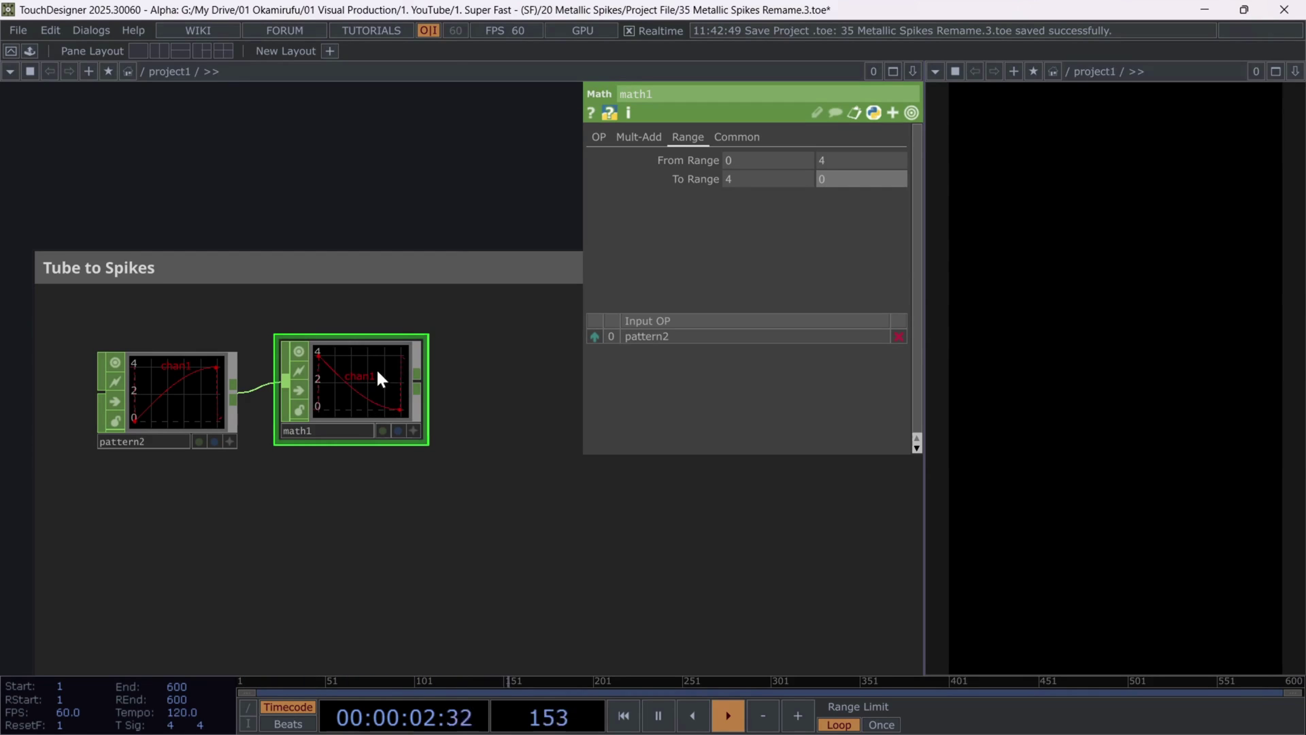
- Nudge math1 into place and compare pattern2's parameters with math1's
scroll(376, 367, up, 2)
drag(314, 365, 300, 379)
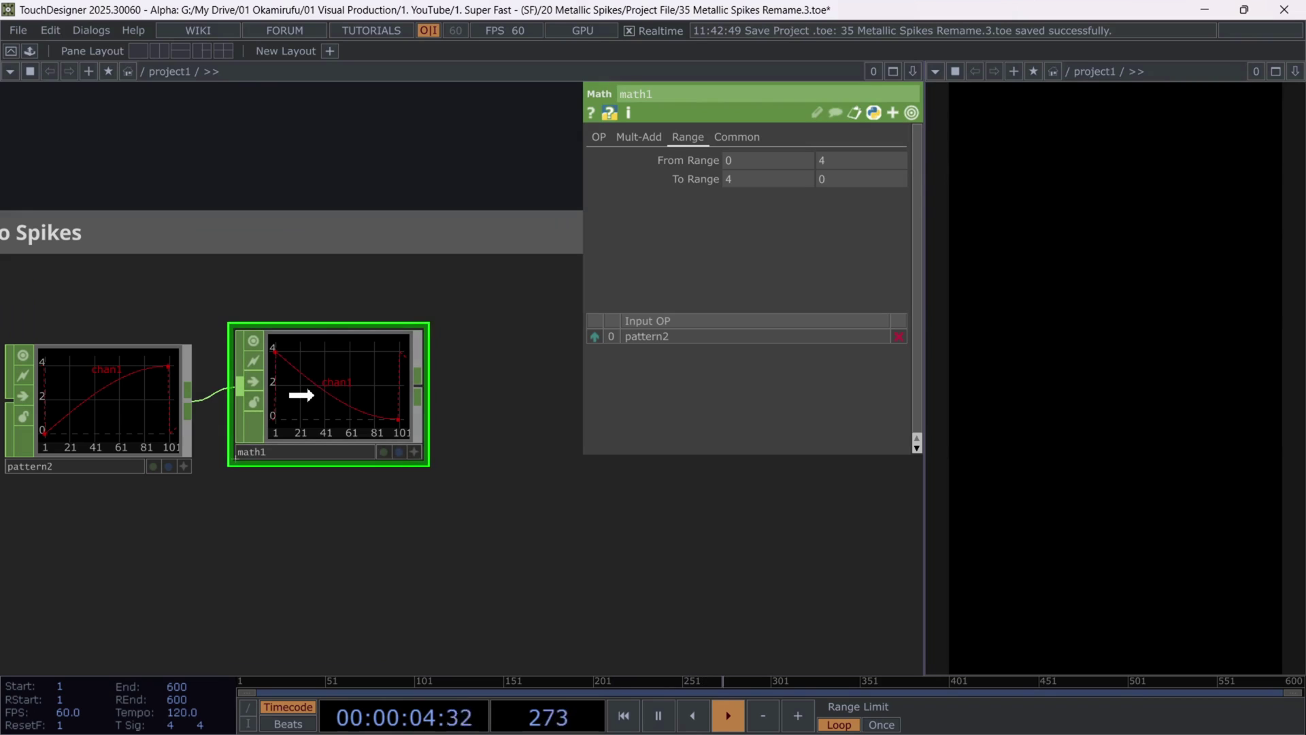
click(103, 387)
click(351, 401)
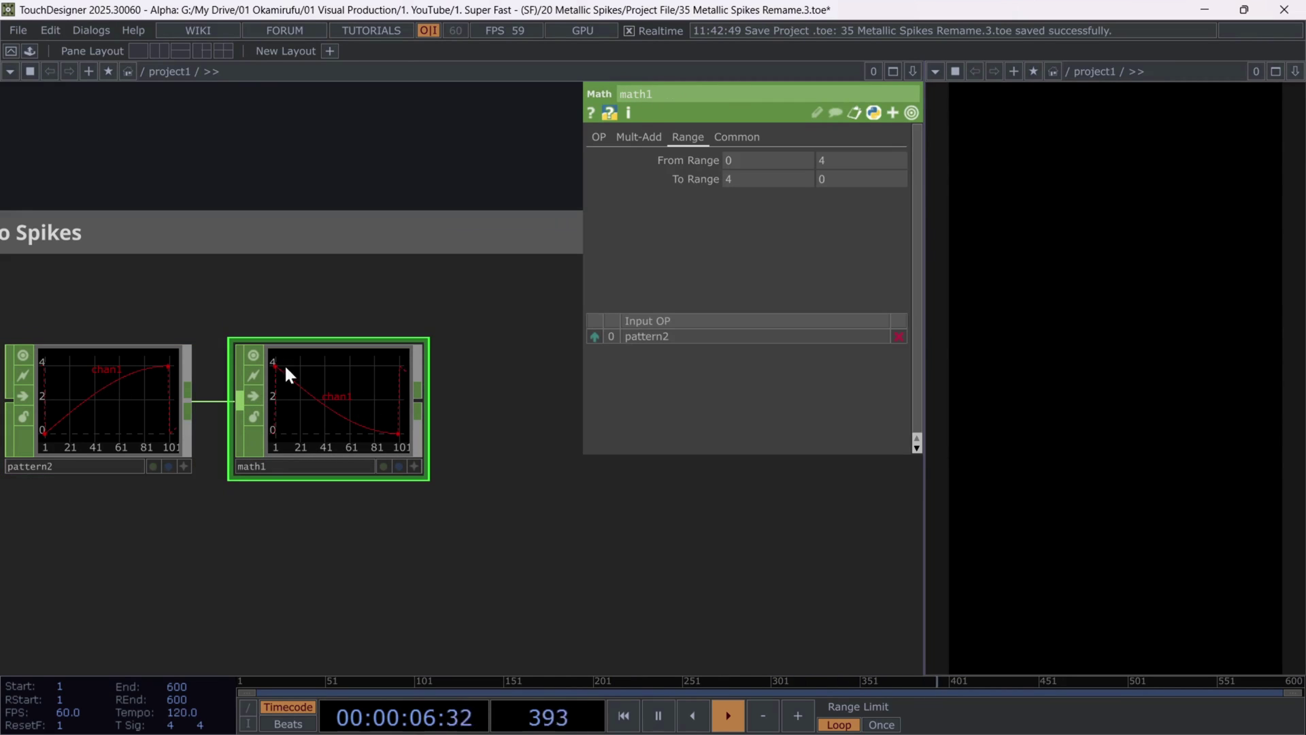
- Create a Lookup Channel POP, lookupchan1, fed by normalize1
scroll(477, 475, down, 2)
key(Tab)
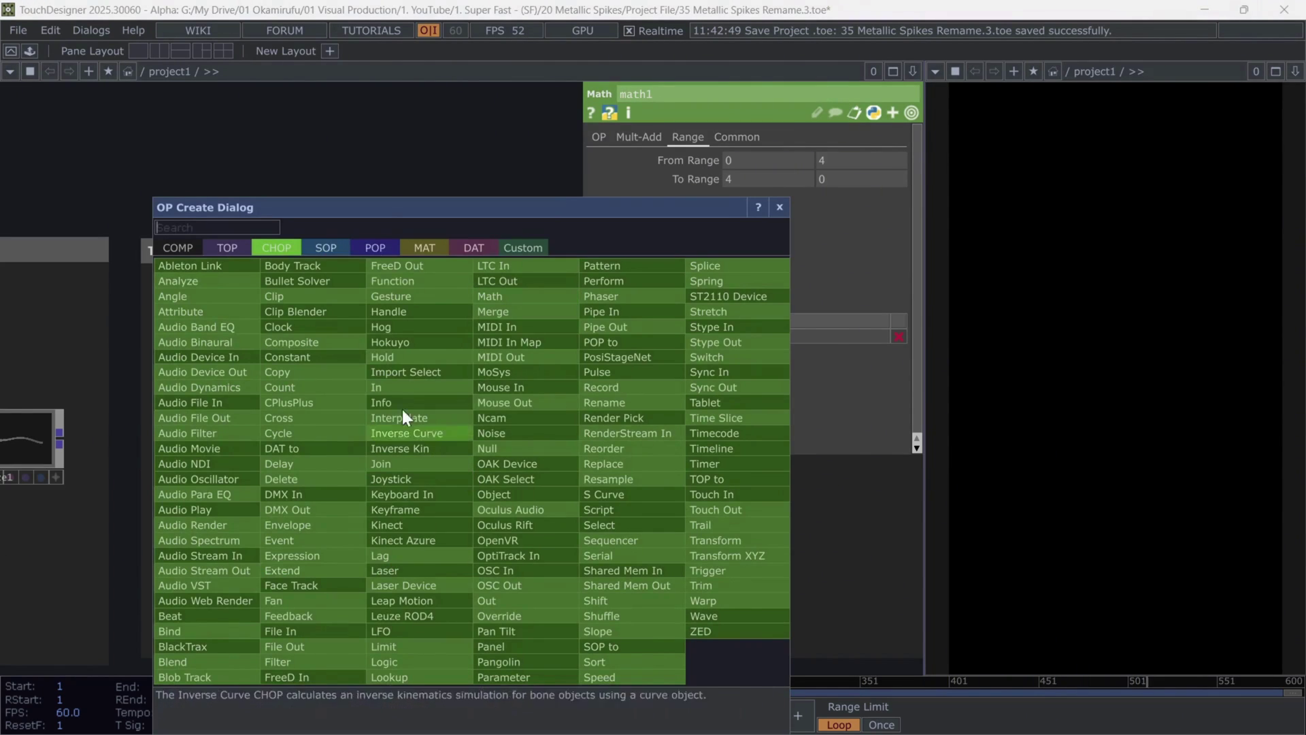
click(375, 248)
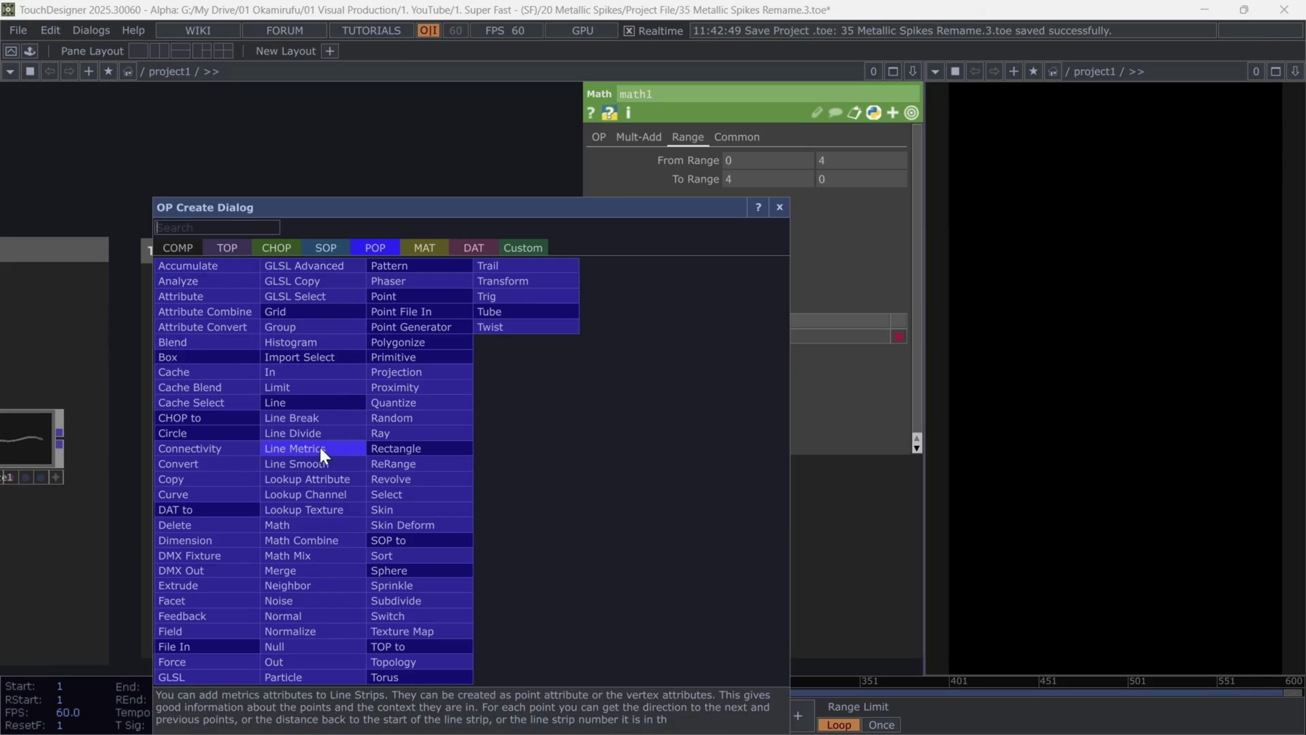
click(326, 494)
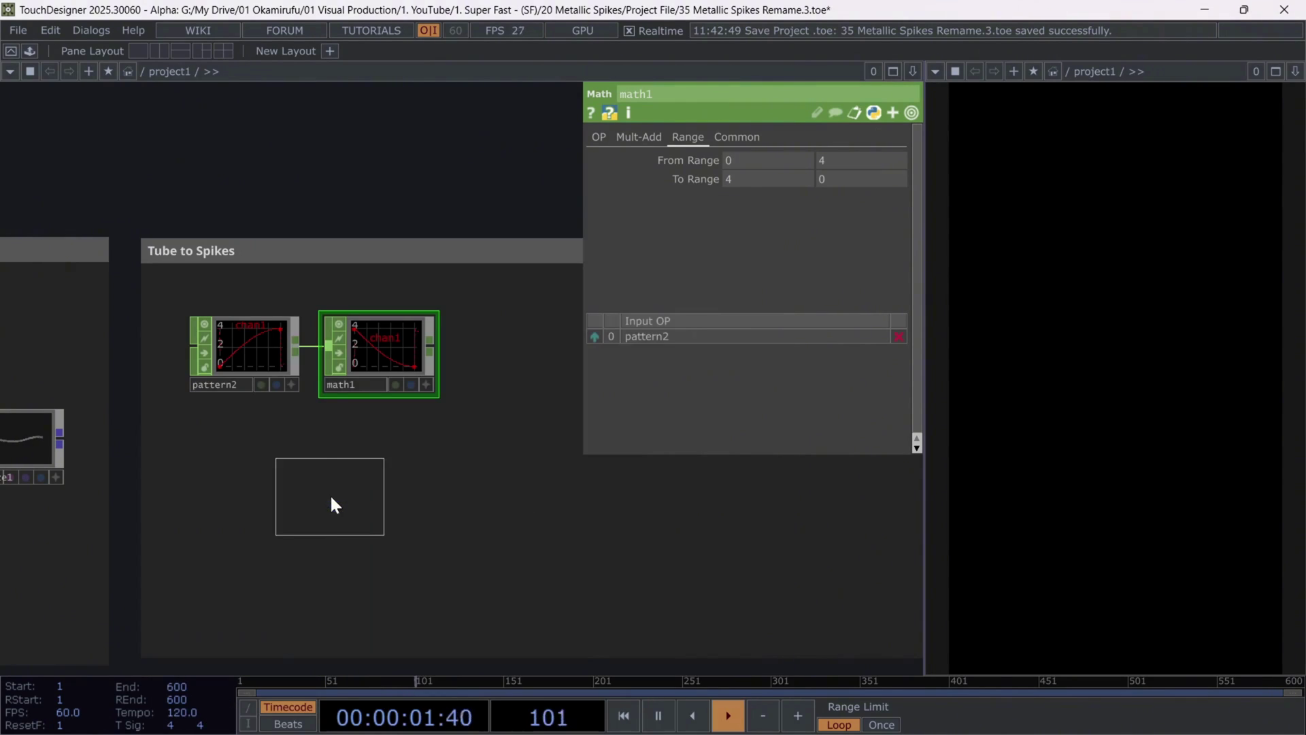
click(373, 495)
drag(185, 476, 328, 464)
mouse_move(204, 424)
mouse_down()
mouse_move(446, 486)
mouse_move(473, 476)
mouse_up()
- Make lookupchan1 read math1 by the ramp attribute and output to 'scale'
right_click(623, 476)
click(649, 524)
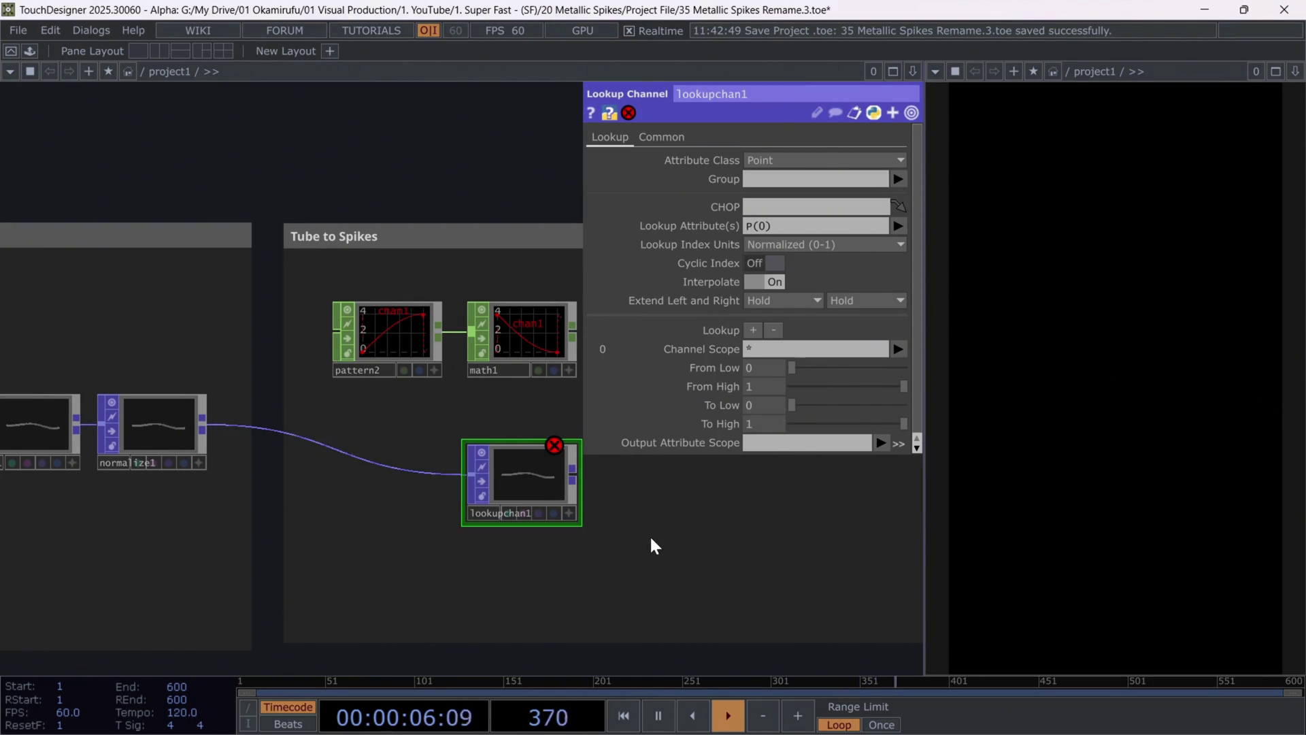
drag(700, 548, 496, 519)
drag(322, 327, 779, 208)
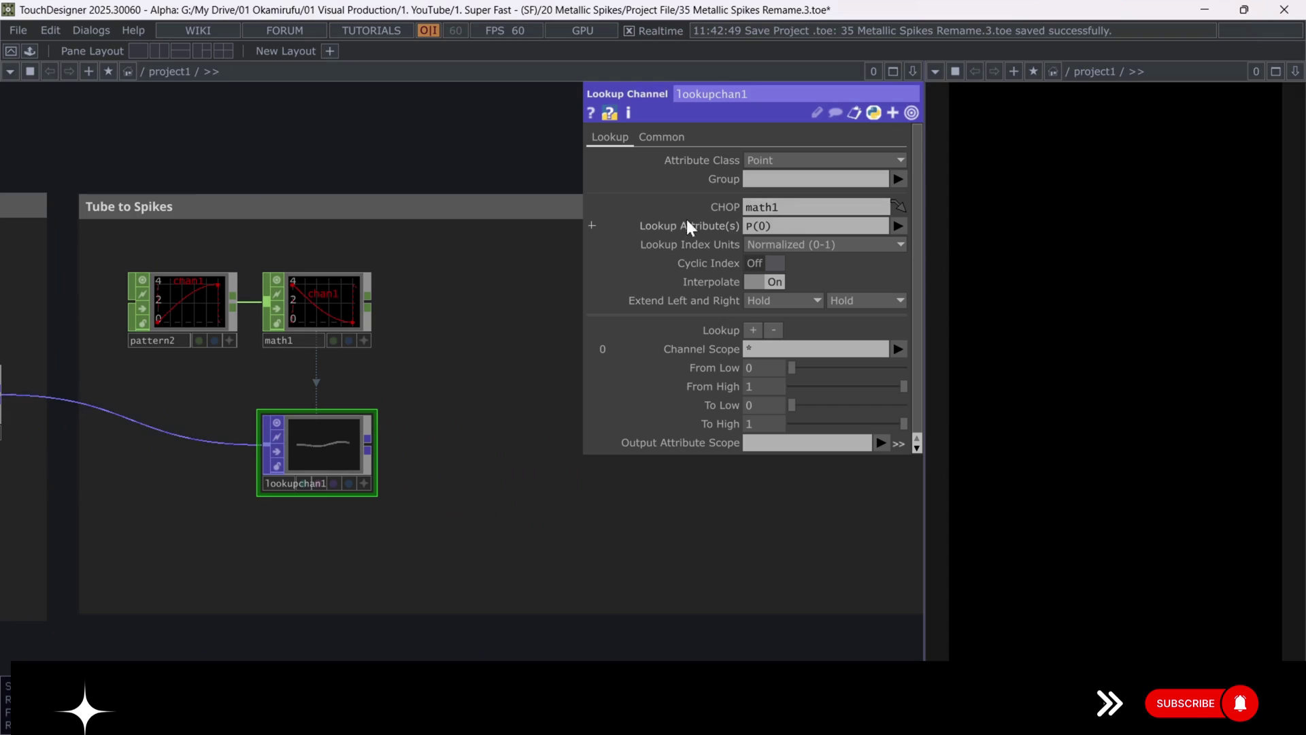
click(899, 225)
click(908, 312)
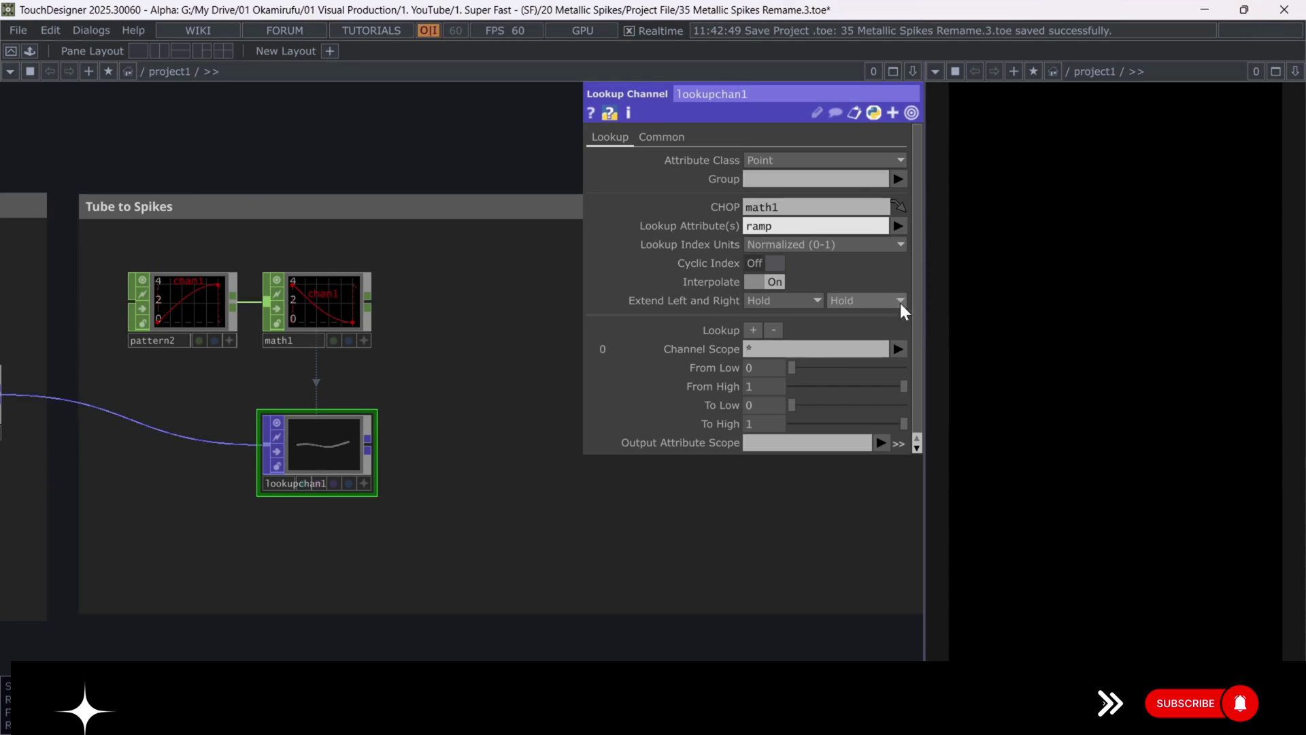
click(781, 444)
text(scale)
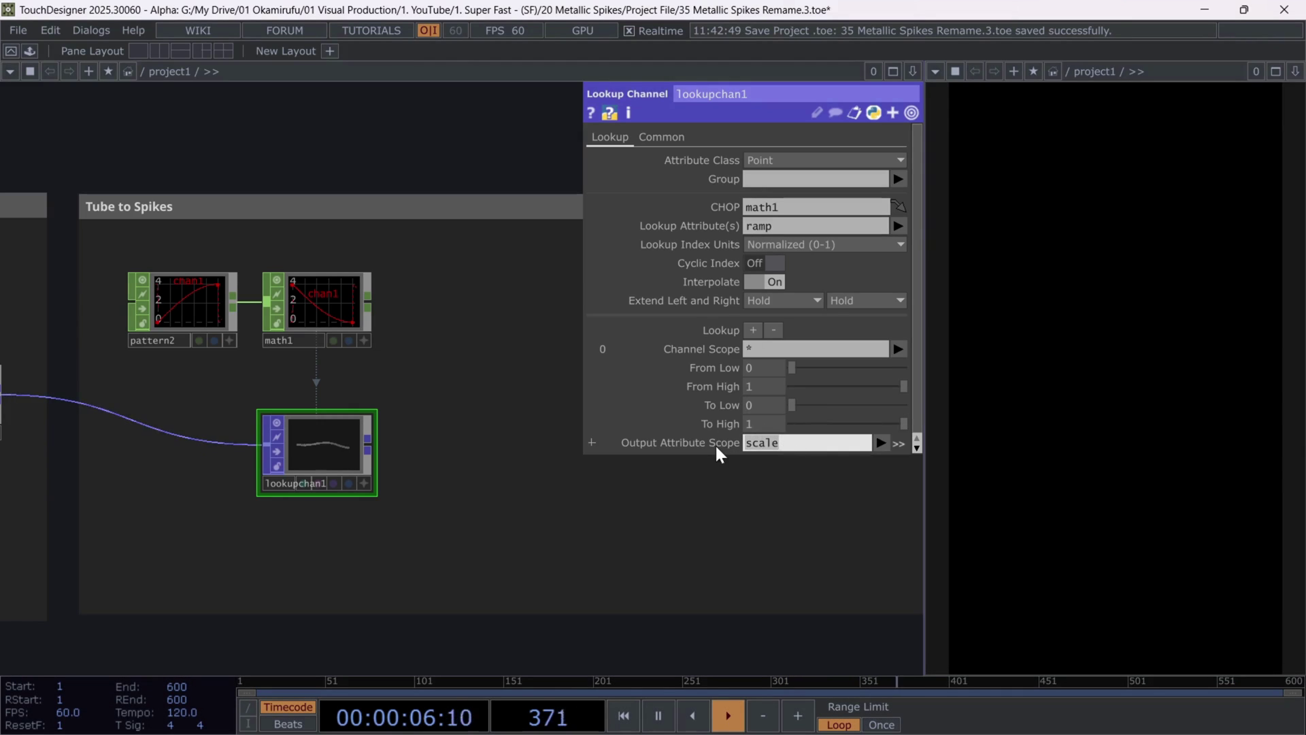
drag(444, 459, 321, 436)
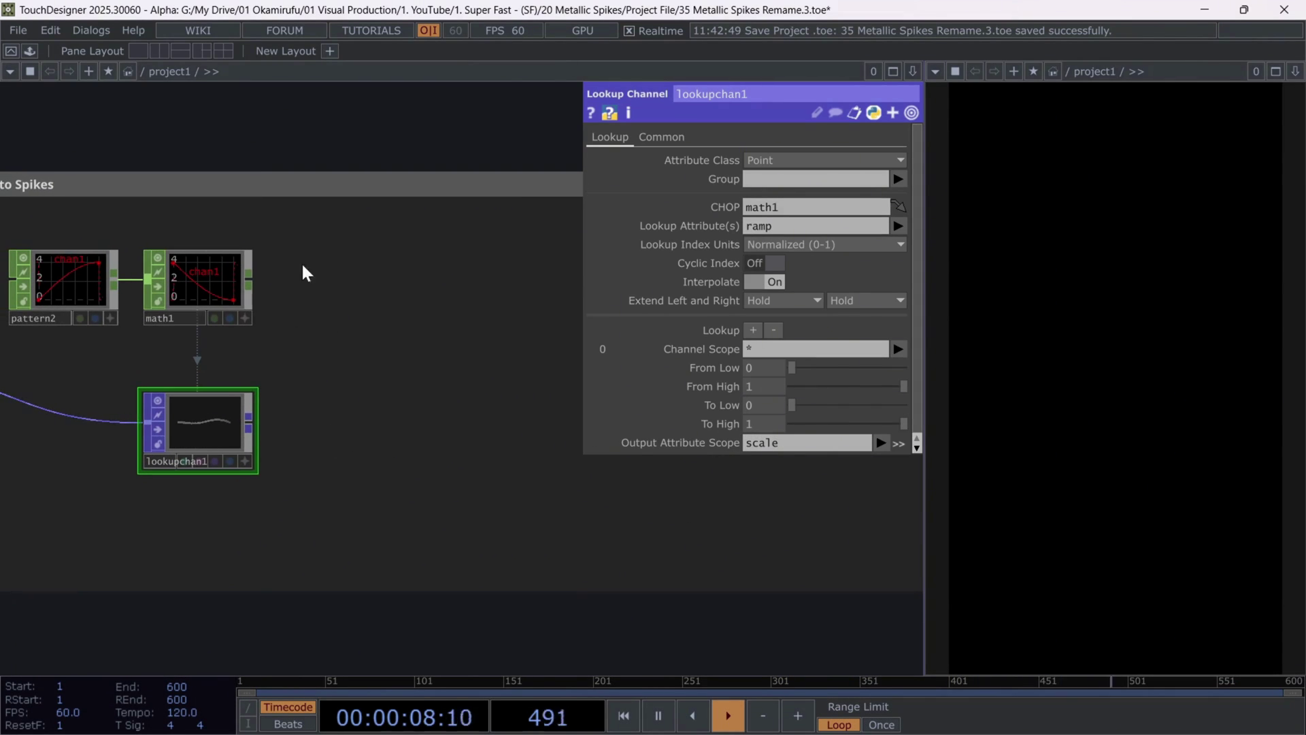
- Add a Math Mix POP, mathmix1, wired after lookupchan1
right_click(251, 426)
text(mat)
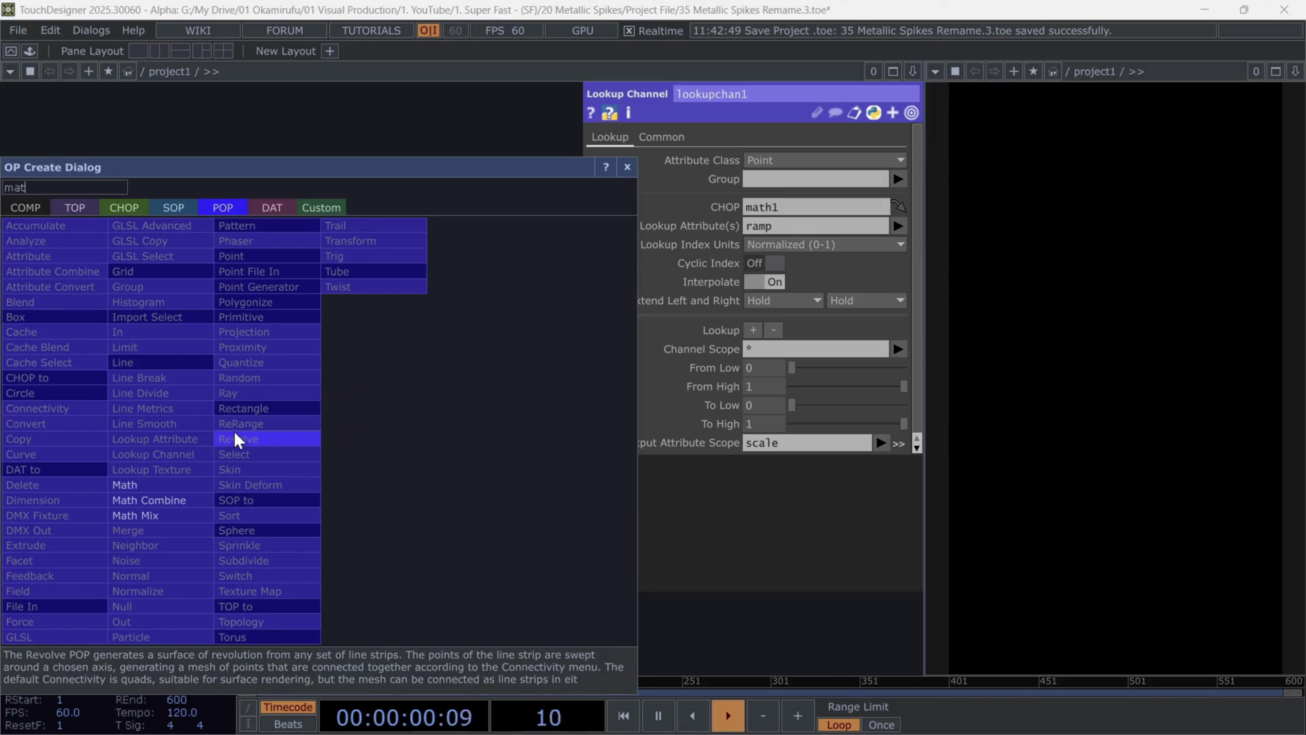
click(161, 513)
click(333, 426)
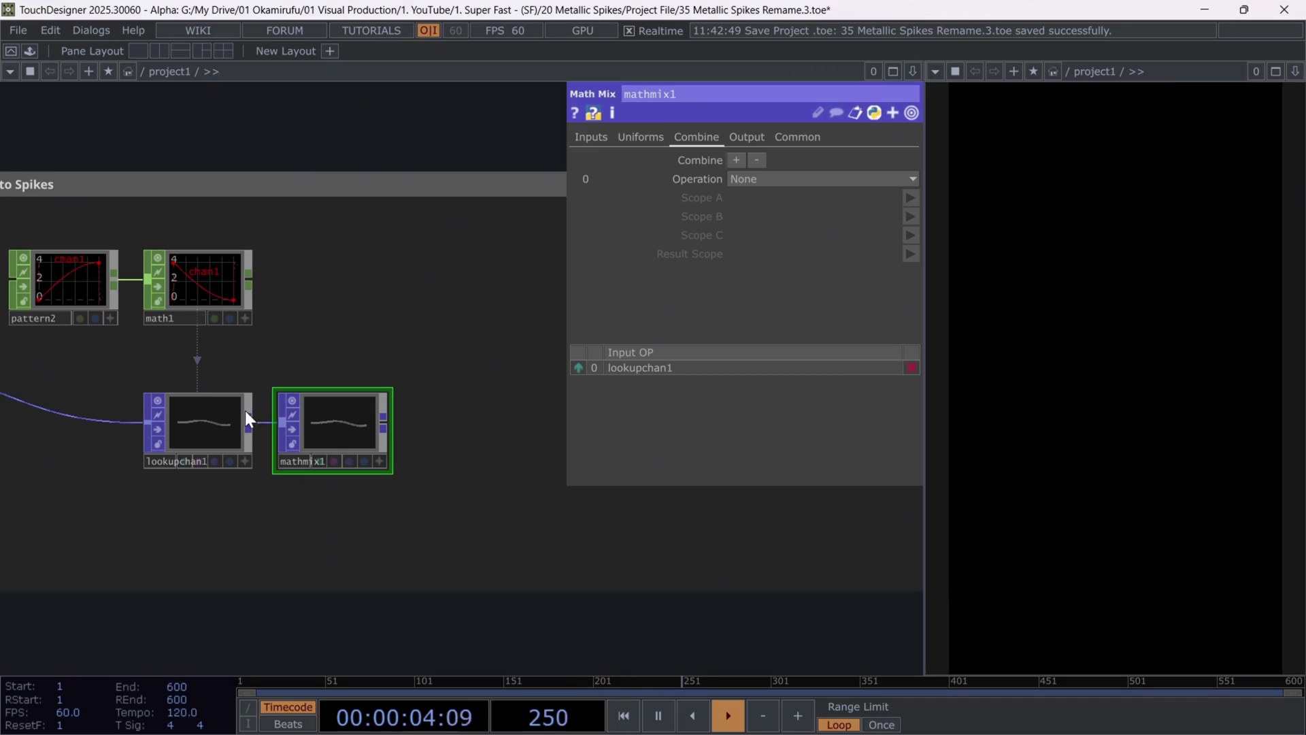
scroll(244, 410, up, 3)
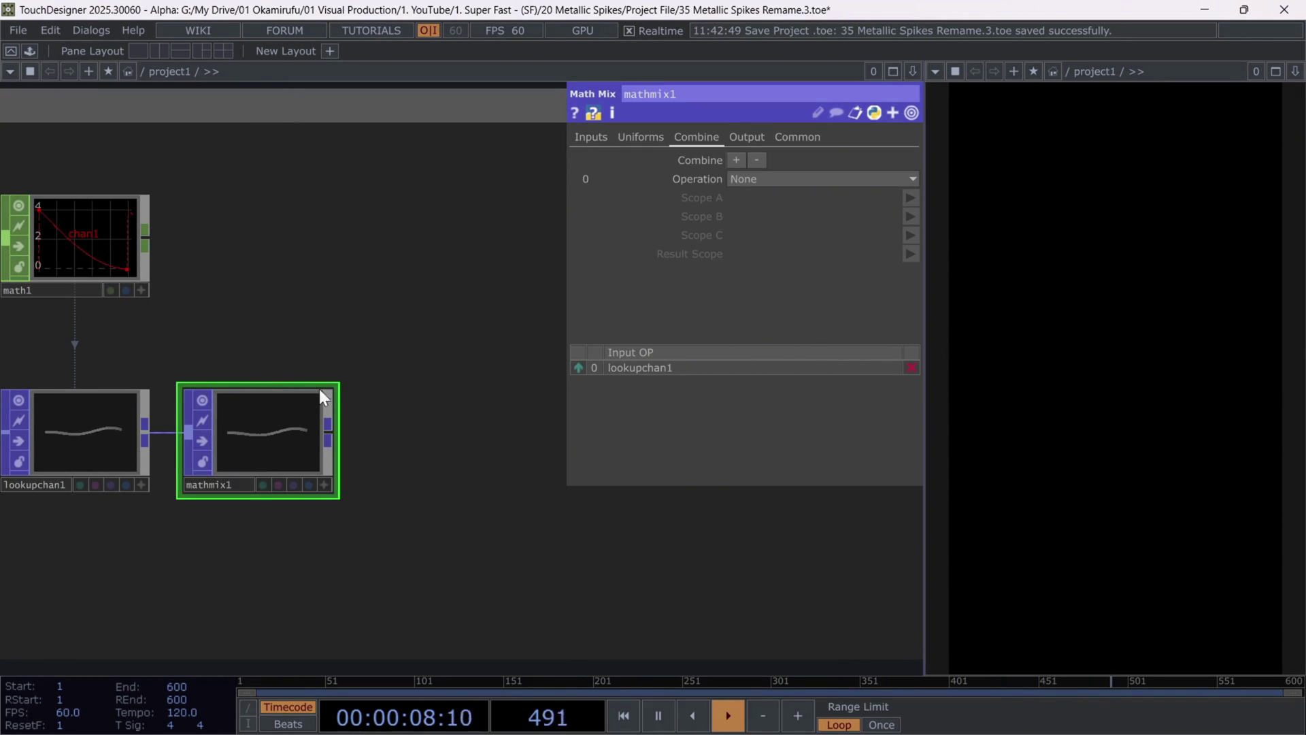
- Set mathmix1 to A * B with Scope A P.yz, Scope B scale, Result P.yz
click(750, 178)
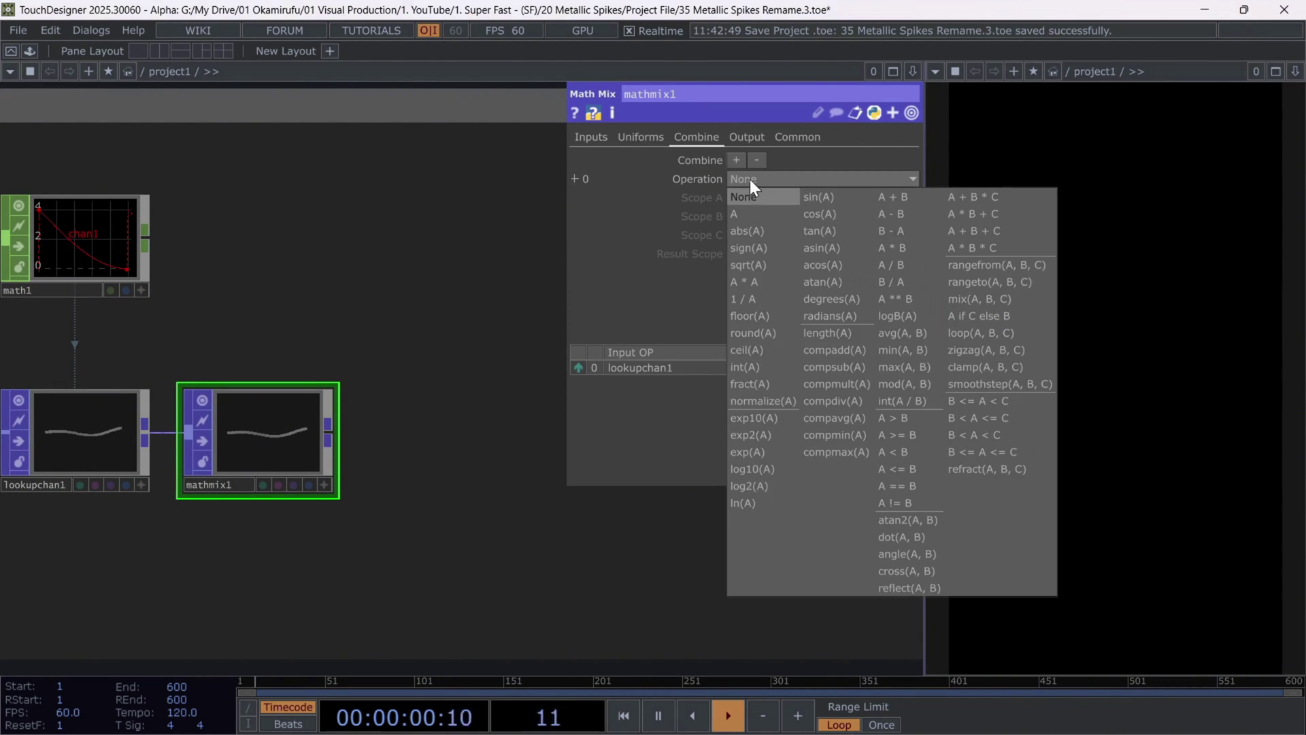
click(905, 247)
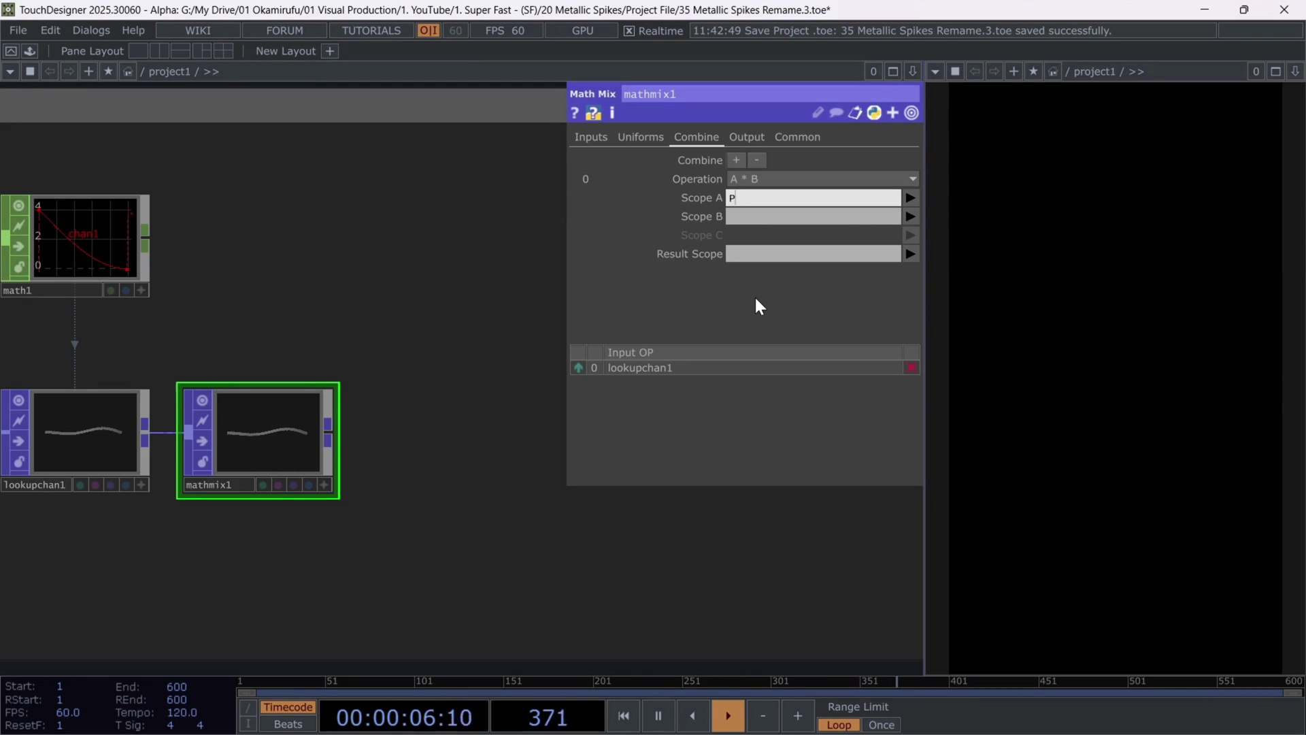
text(P.yz)
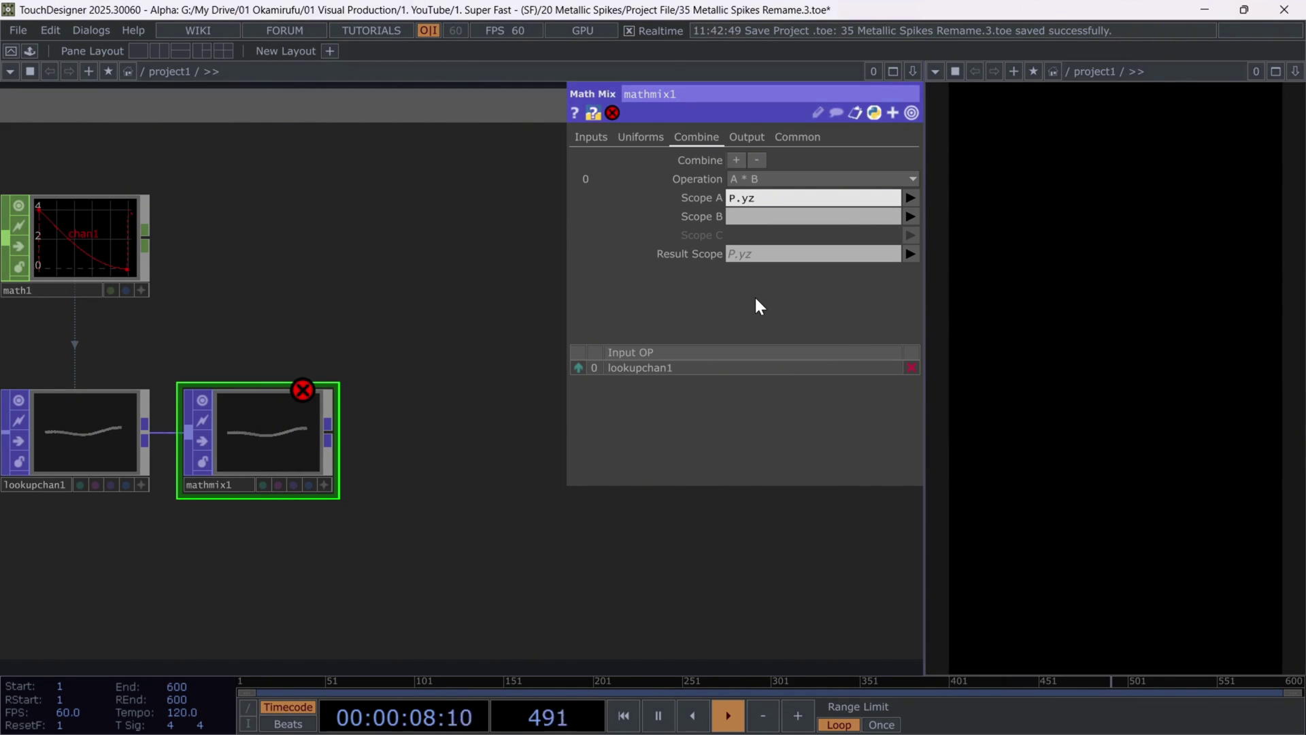
click(910, 216)
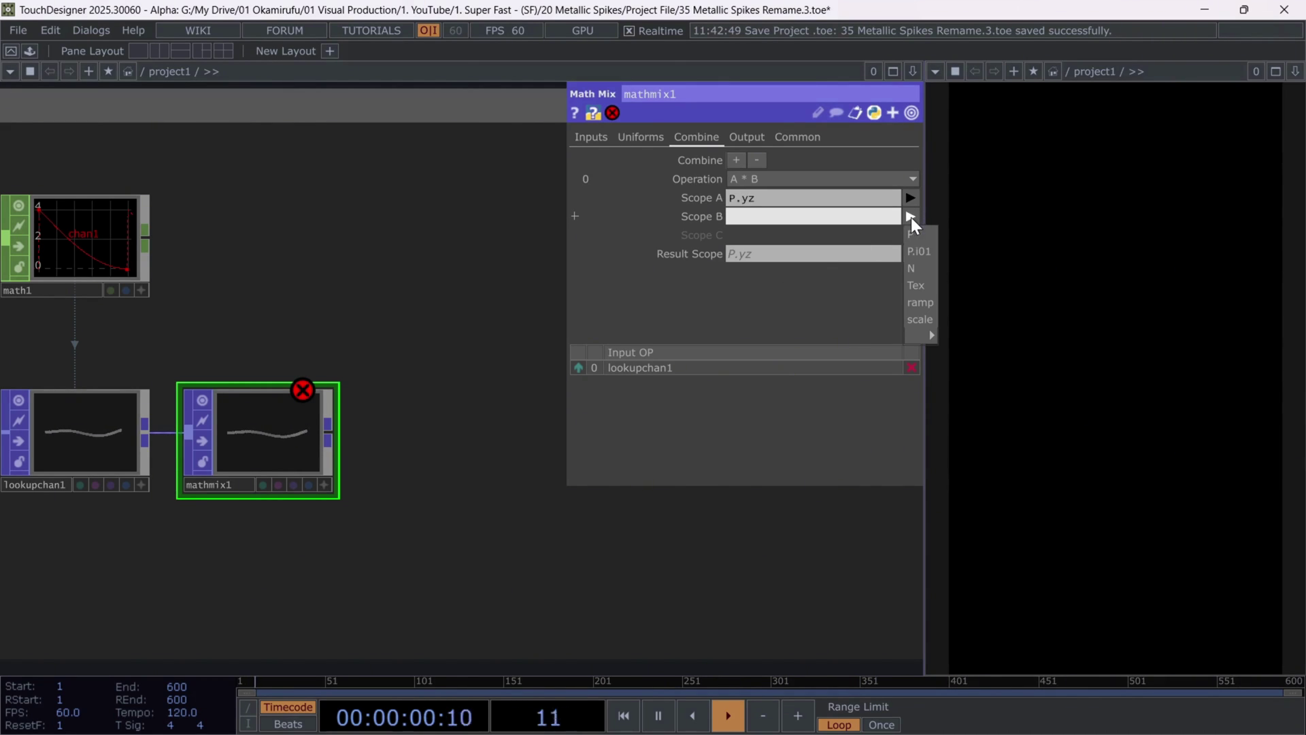
click(919, 318)
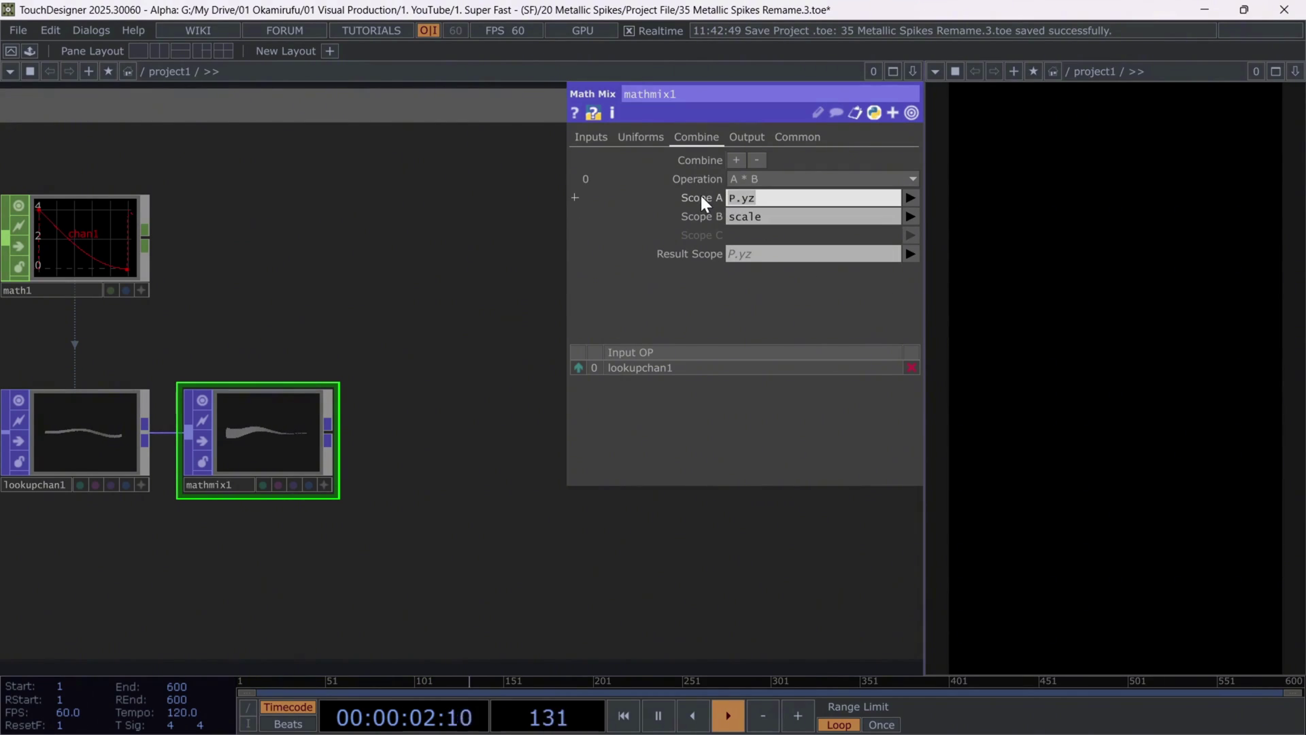
click(760, 253)
text(P.yz)
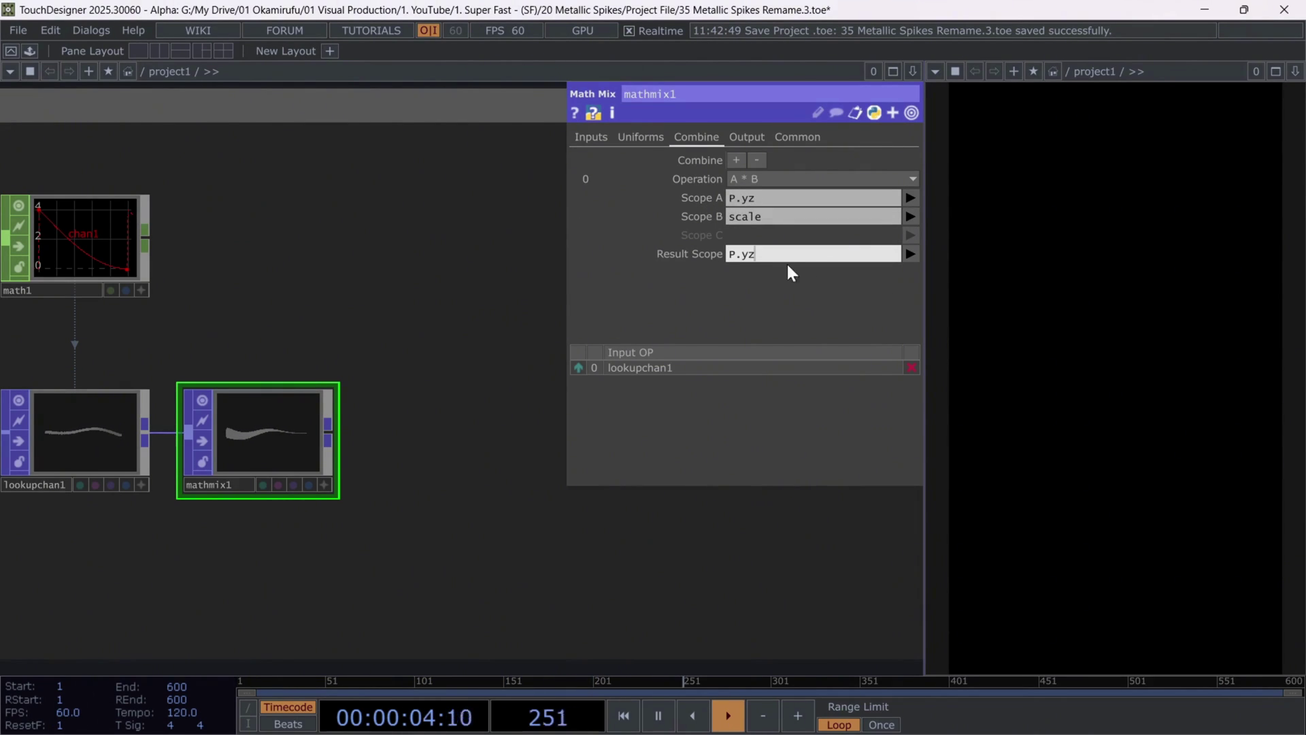
- Orbit mathmix1's preview to inspect the tapered tube
scroll(230, 440, up, 2)
scroll(230, 440, up, 3)
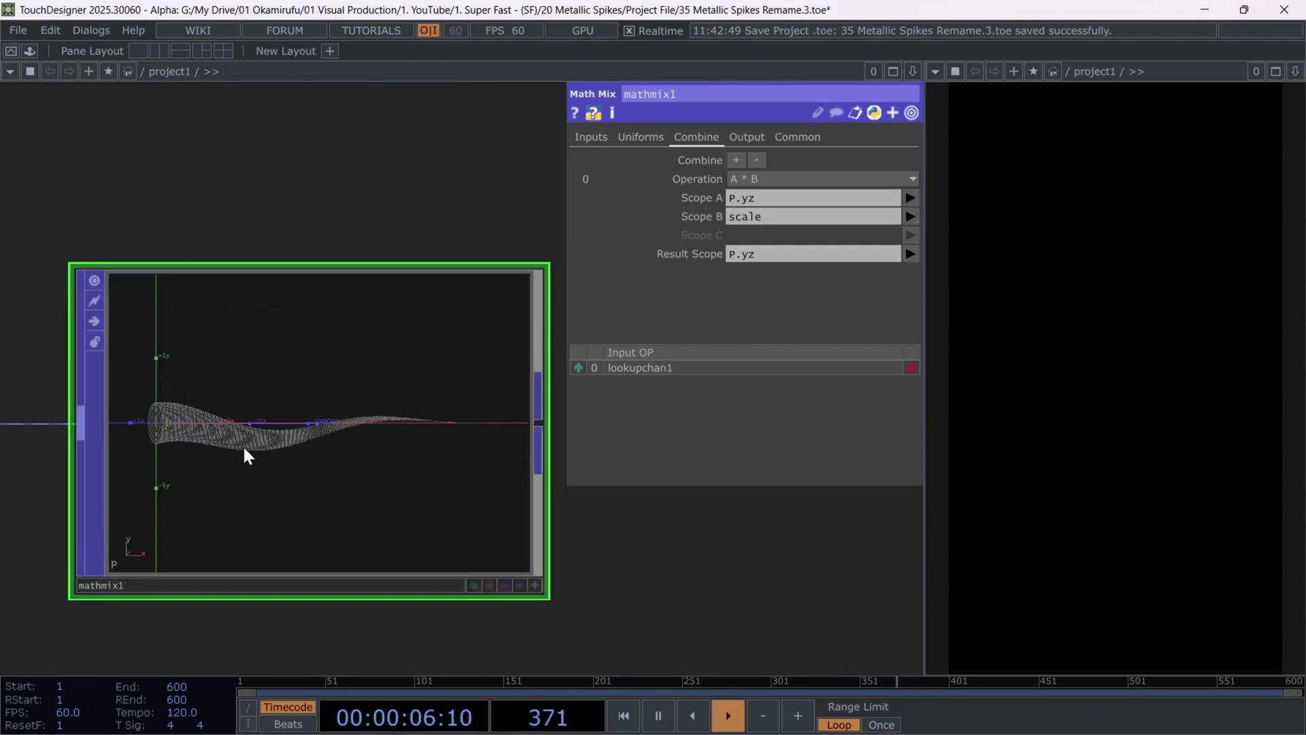
click(519, 567)
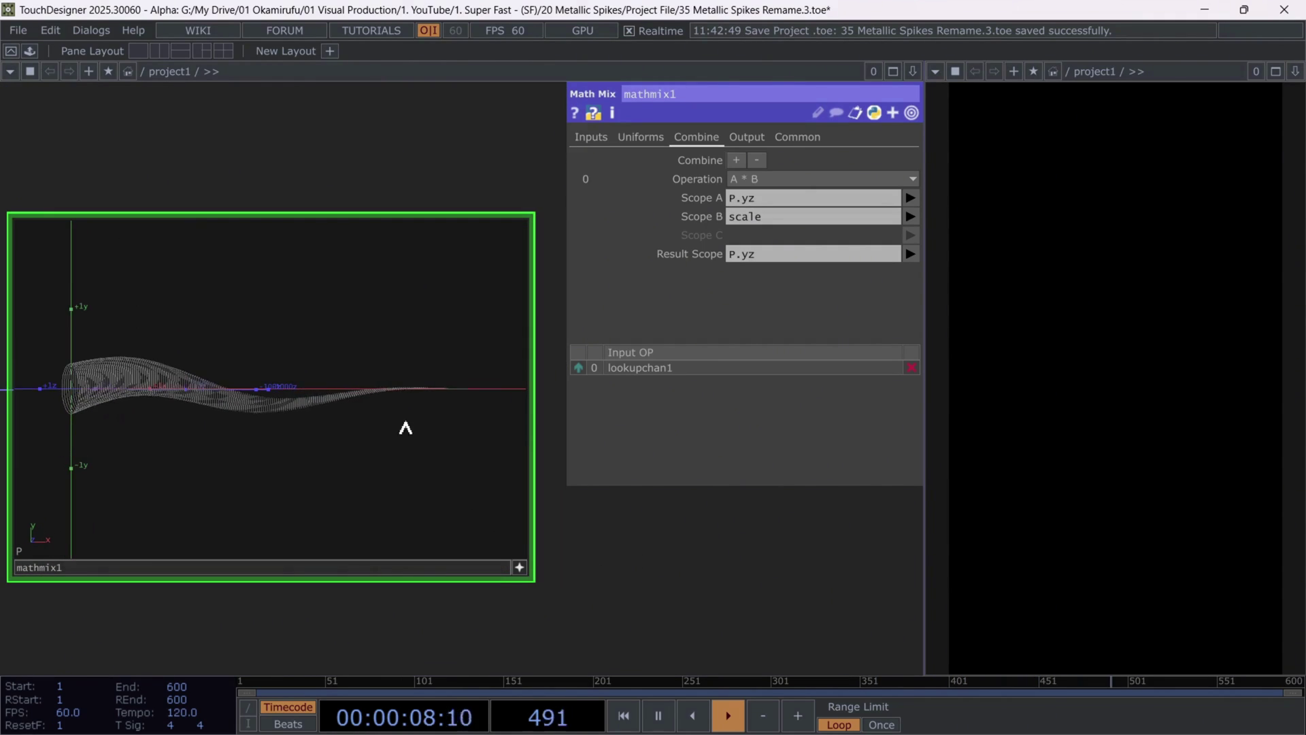
drag(402, 428, 455, 543)
click(523, 569)
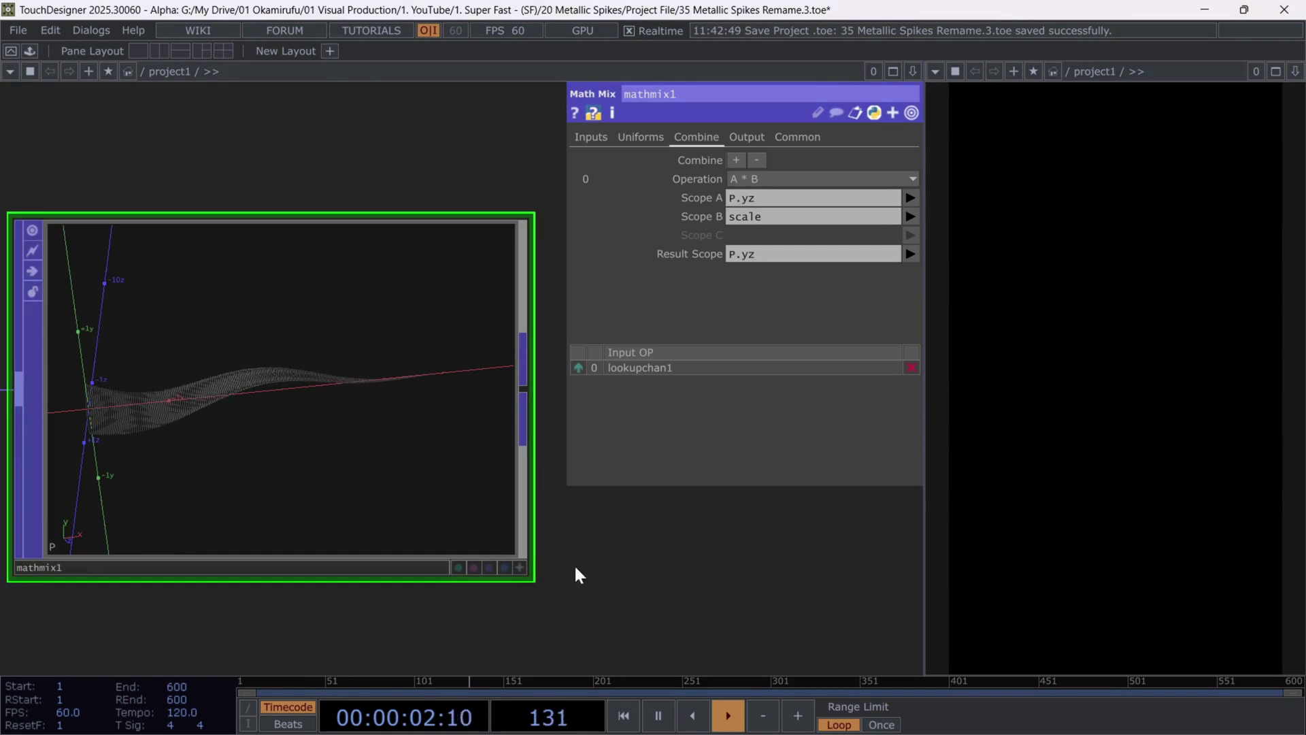
scroll(613, 561, down, 5)
scroll(613, 565, down, 6)
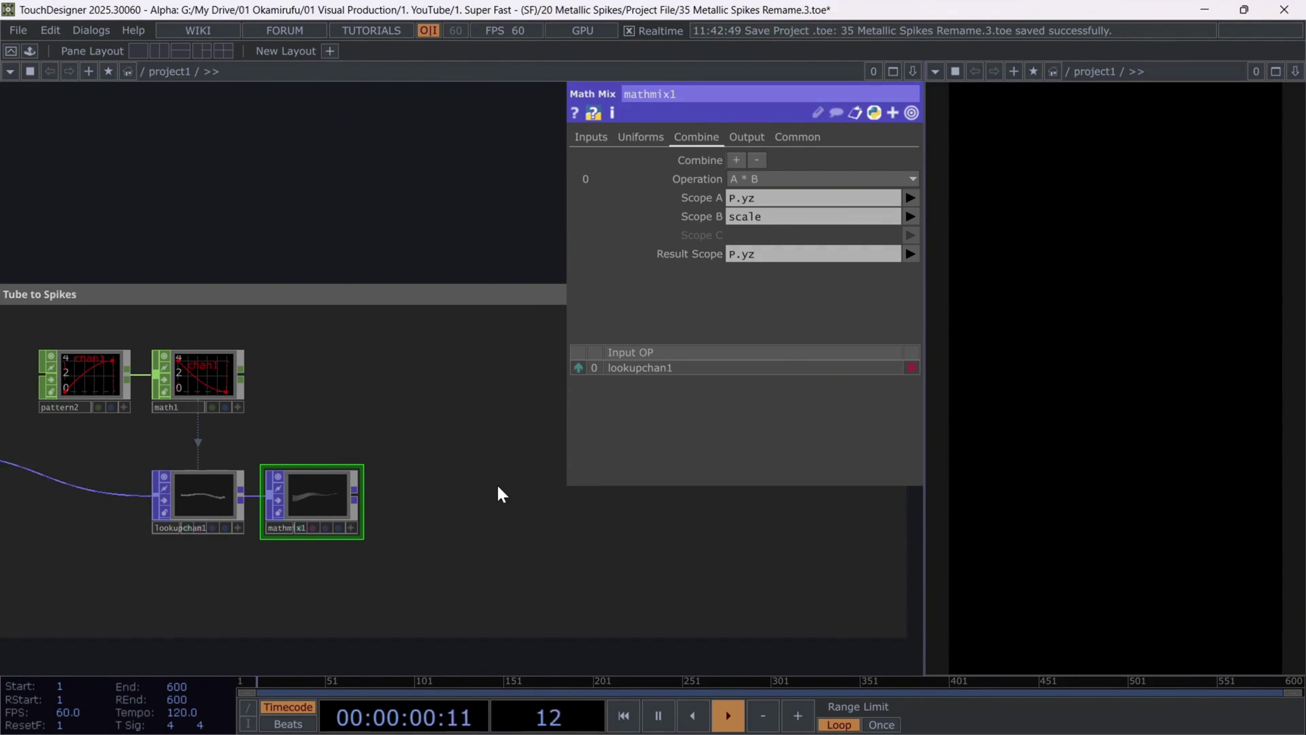
scroll(457, 493, down, 2)
drag(457, 494, 397, 486)
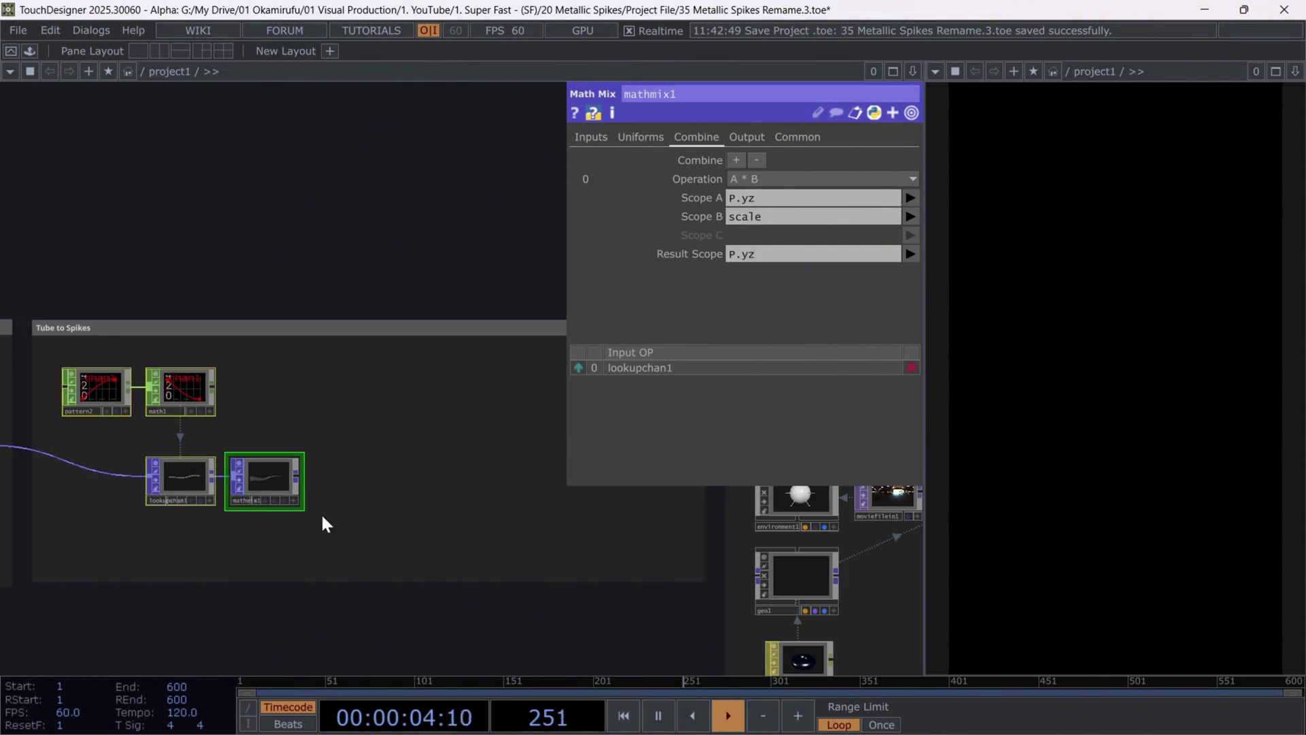
scroll(222, 476, down, 2)
scroll(312, 475, up, 2)
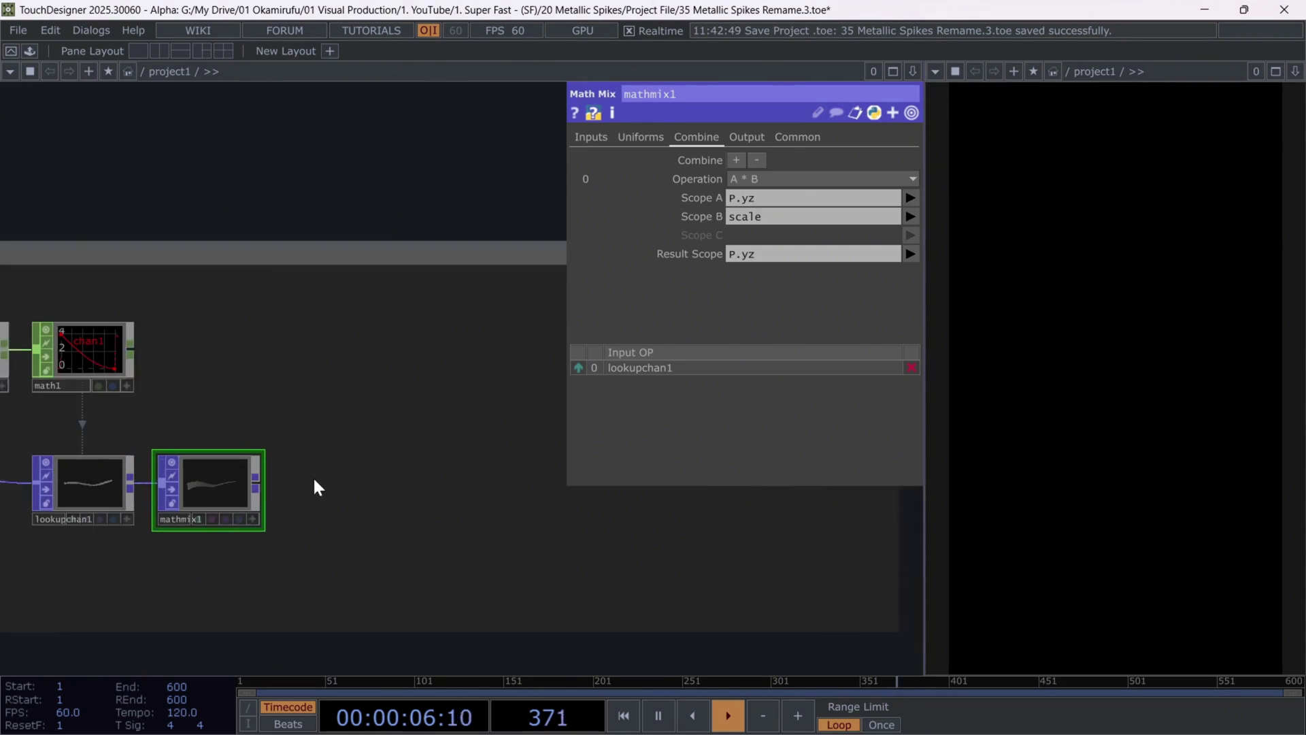
- Add a Skin POP after mathmix1 and inspect the skinned surface
right_click(254, 483)
text(ski)
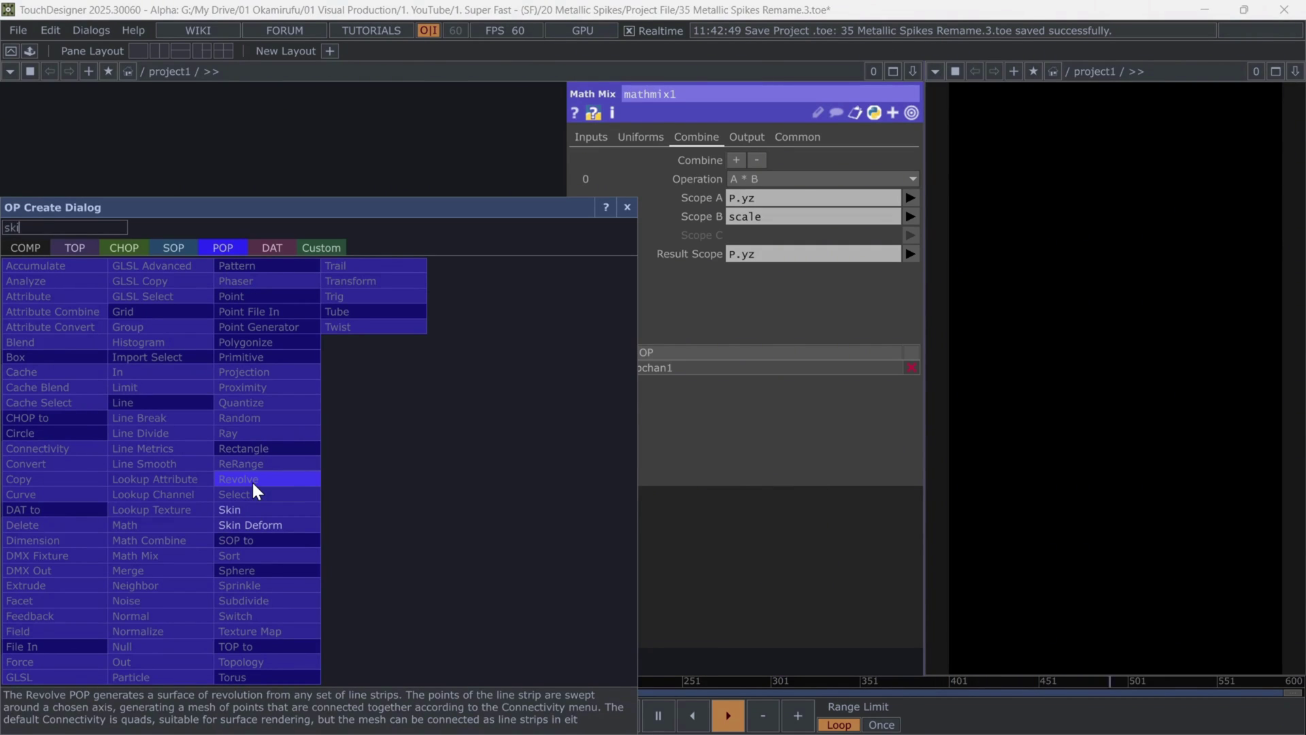
click(219, 510)
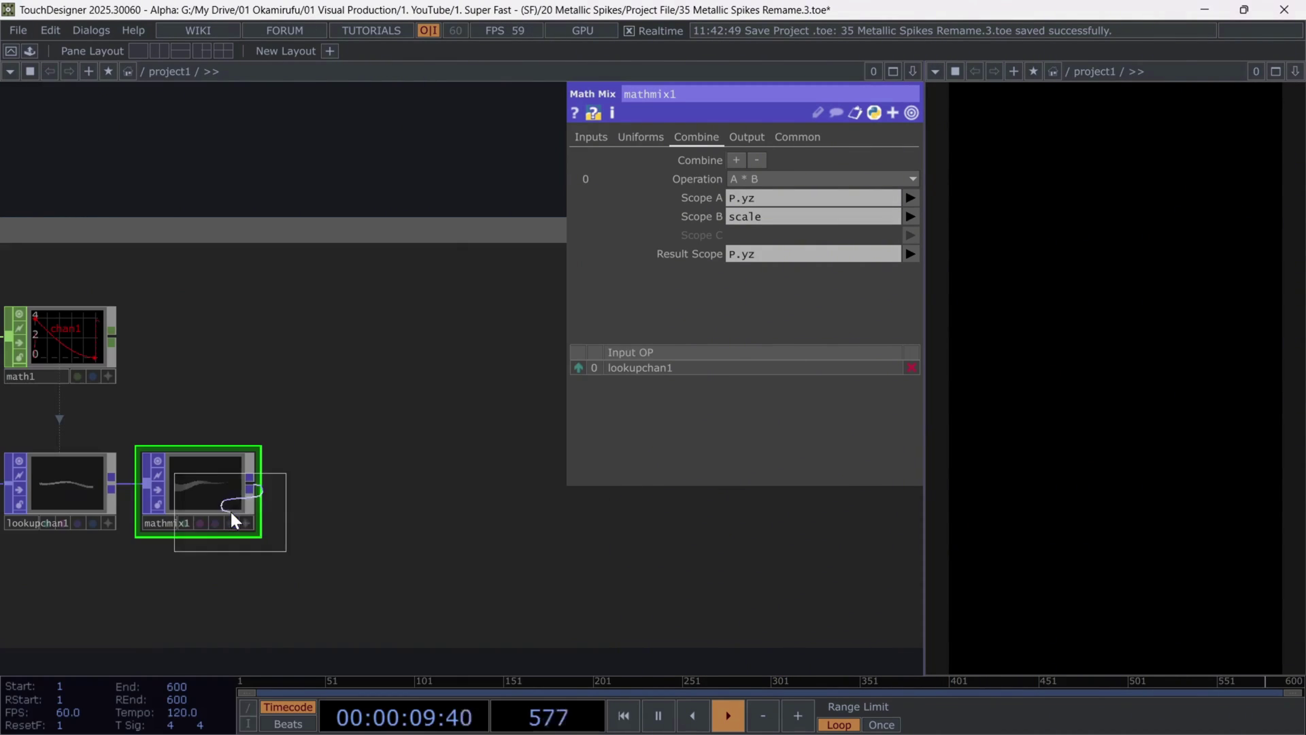
click(332, 493)
scroll(334, 496, up, 3)
scroll(336, 507, up, 2)
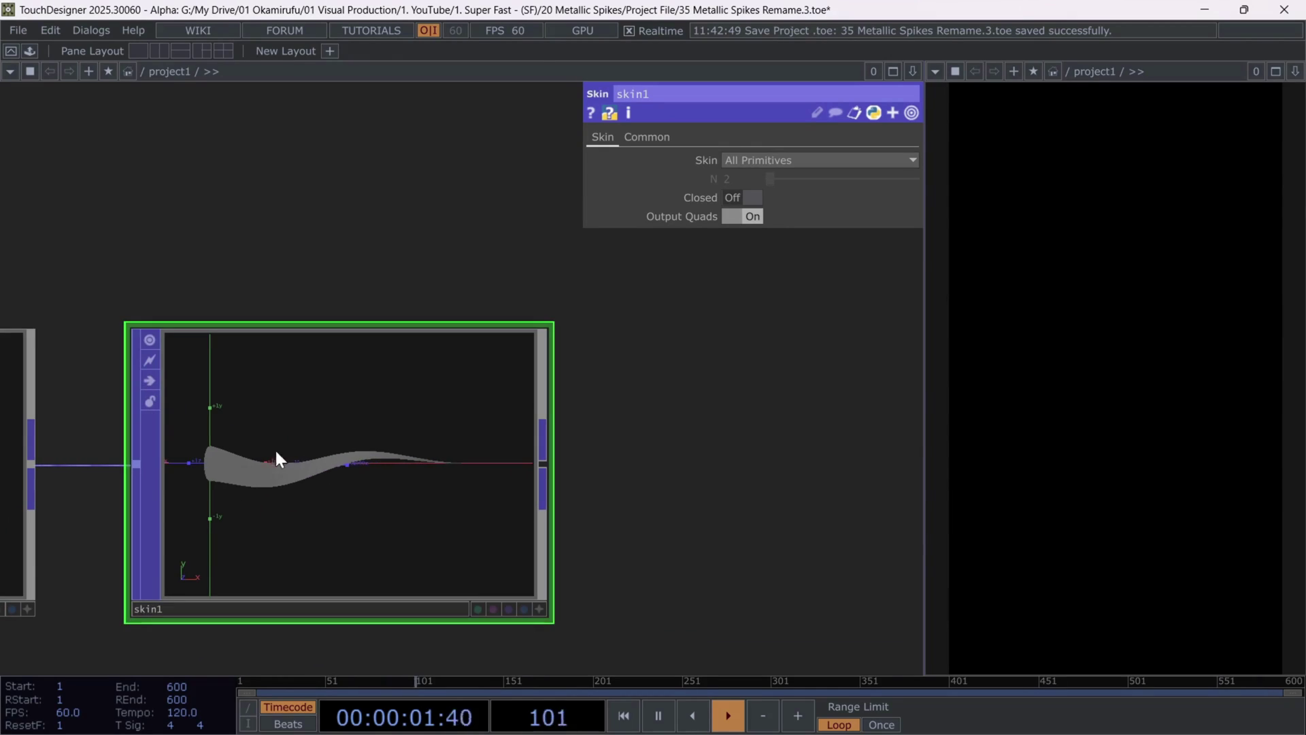
click(538, 607)
drag(467, 525, 422, 522)
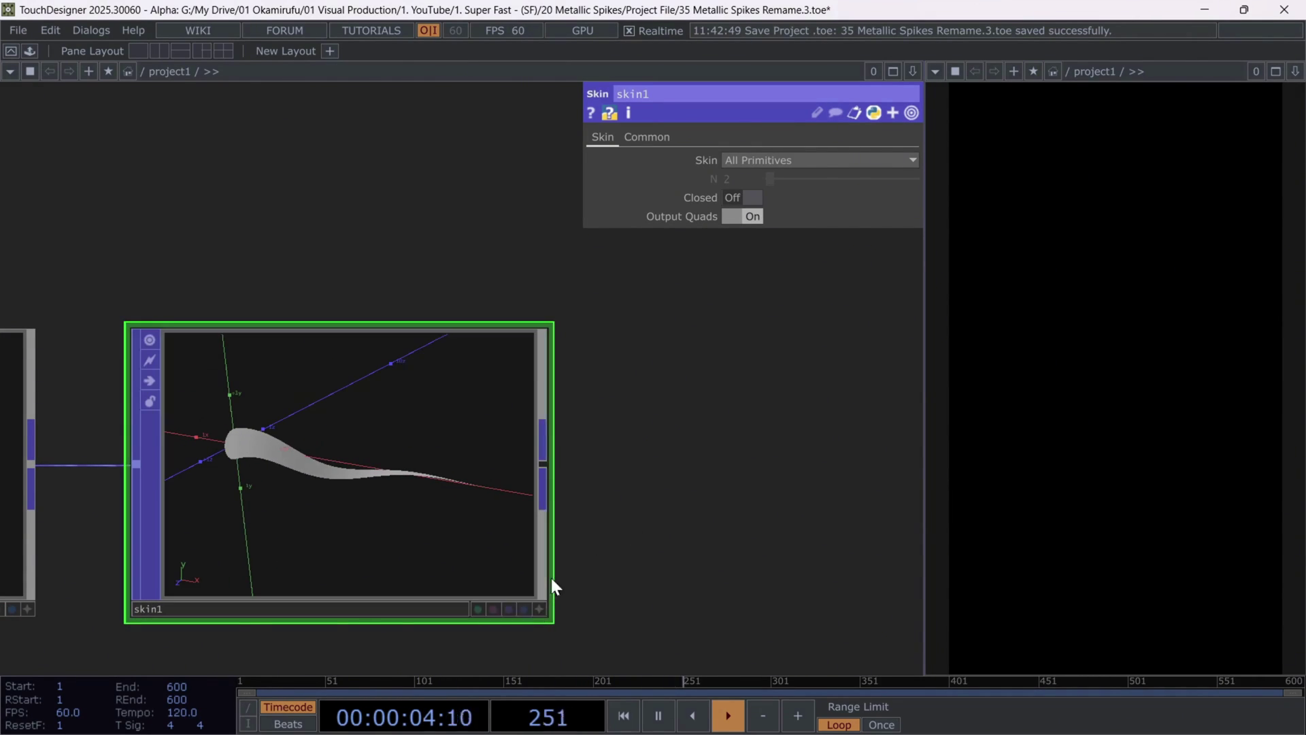
- Add a Normal POP, normal1, after skin1
click(544, 455)
text(no)
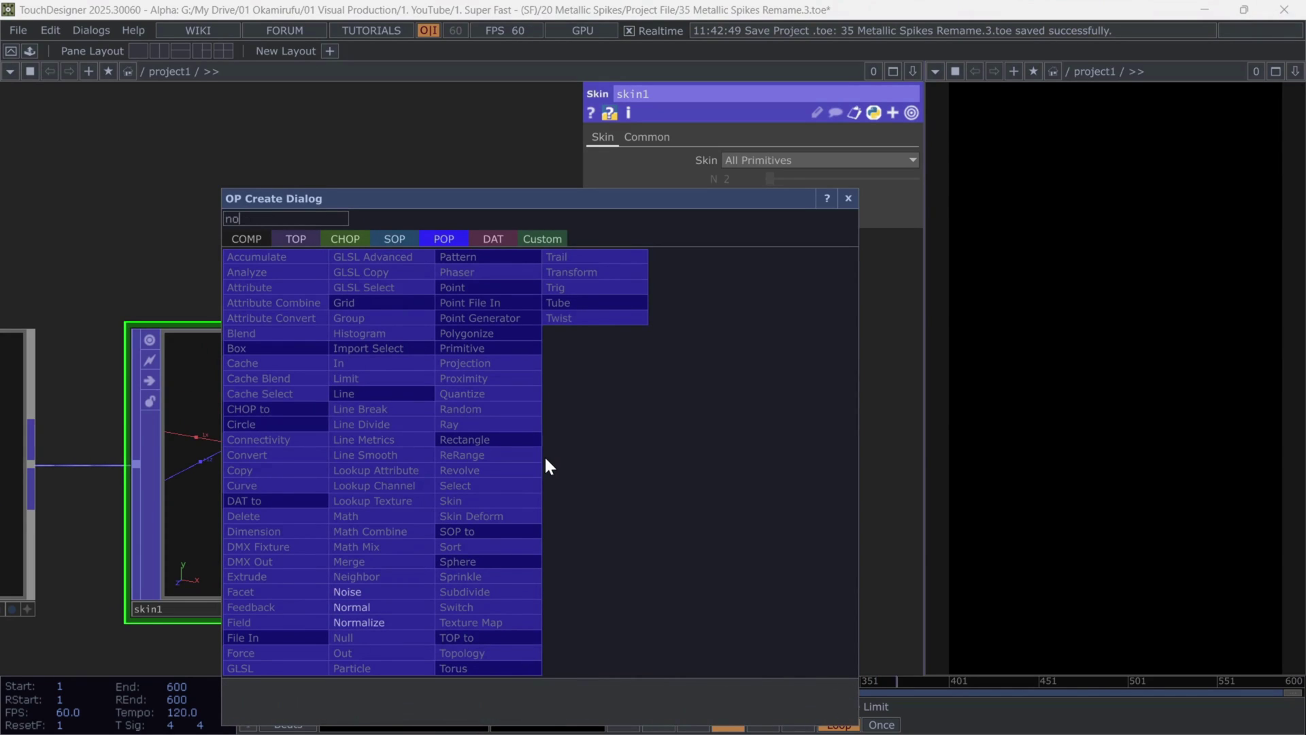
click(787, 482)
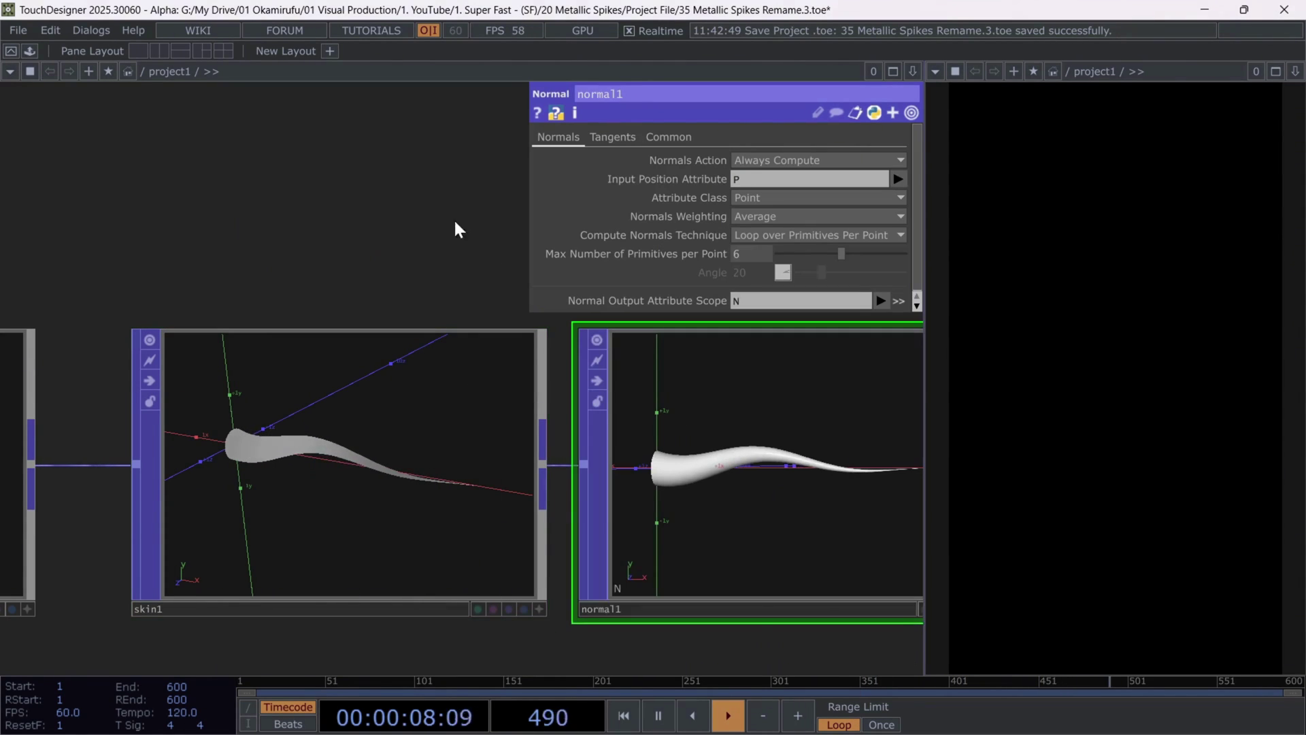
middle_drag(455, 227, 350, 411)
scroll(368, 435, up, 2)
scroll(836, 490, down, 3)
middle_drag(837, 490, 341, 504)
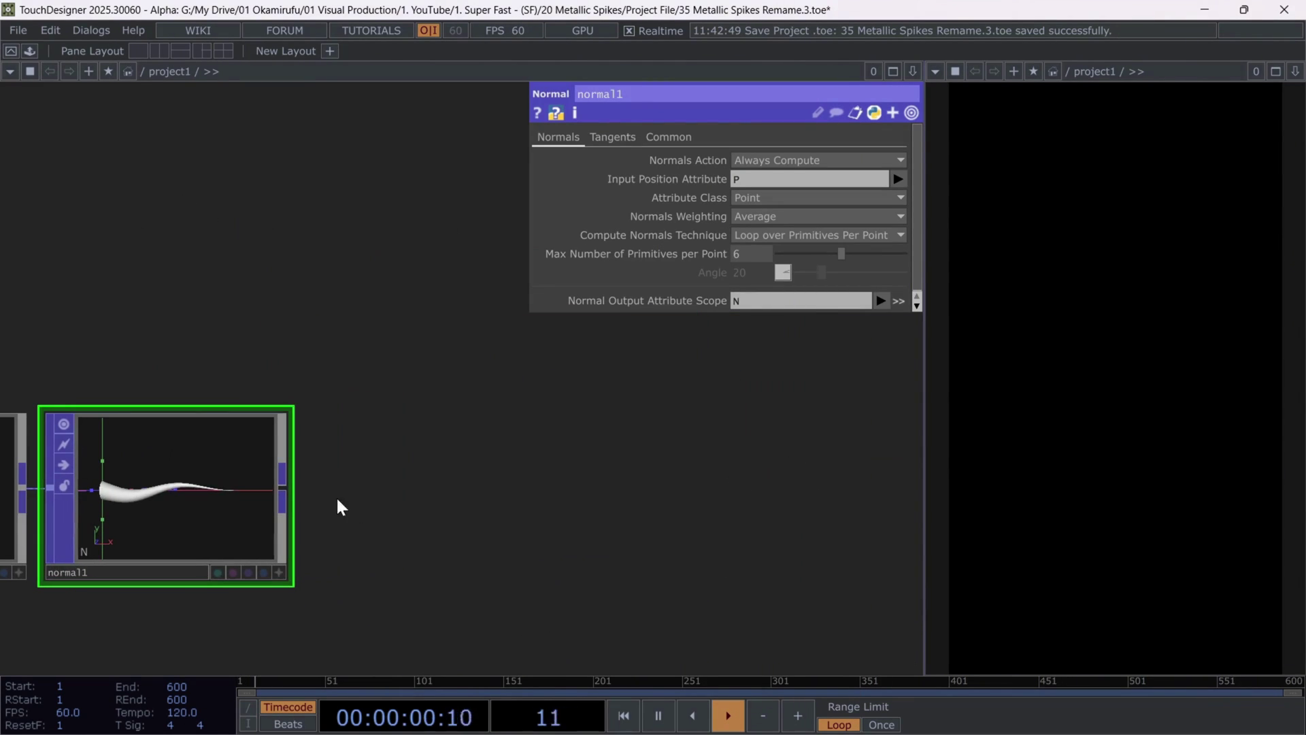
- Add a Copy POP, copy2, fed by normal1
right_click(296, 488)
click(282, 488)
right_click(282, 488)
text(cop)
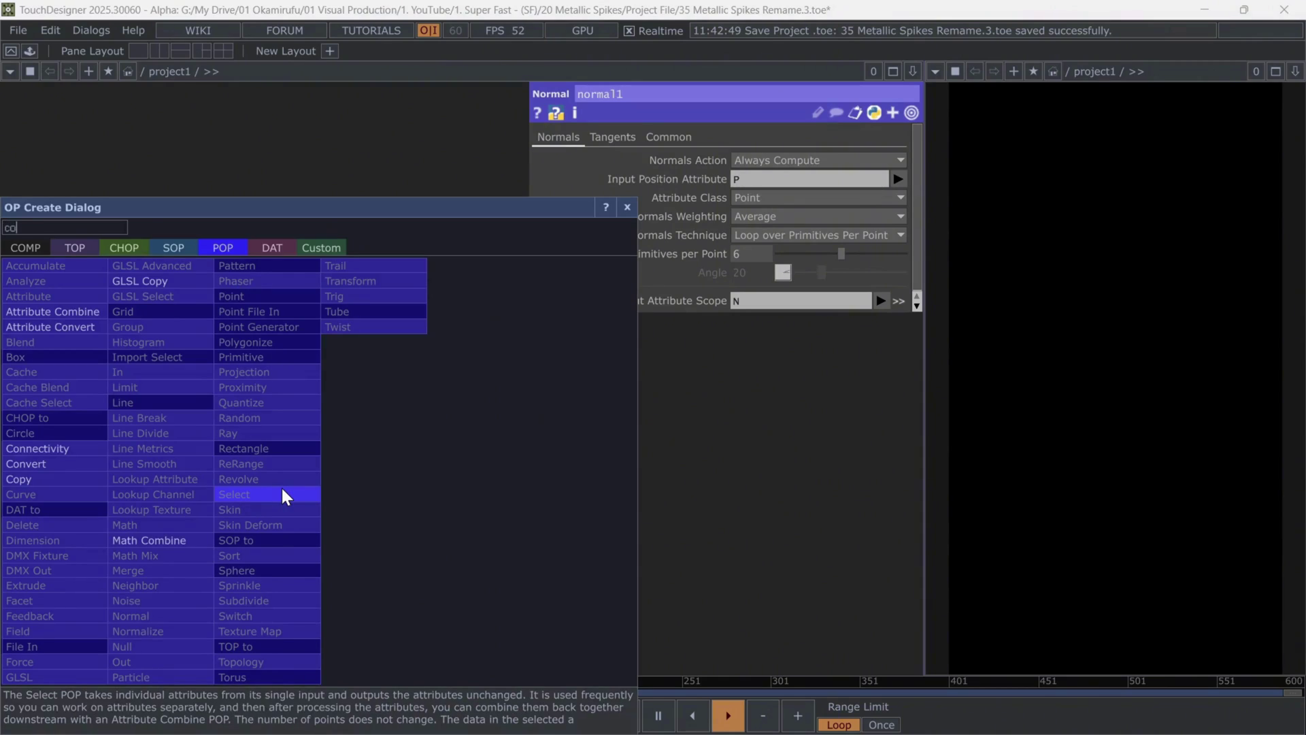
click(72, 479)
click(451, 340)
scroll(479, 612, down, 3)
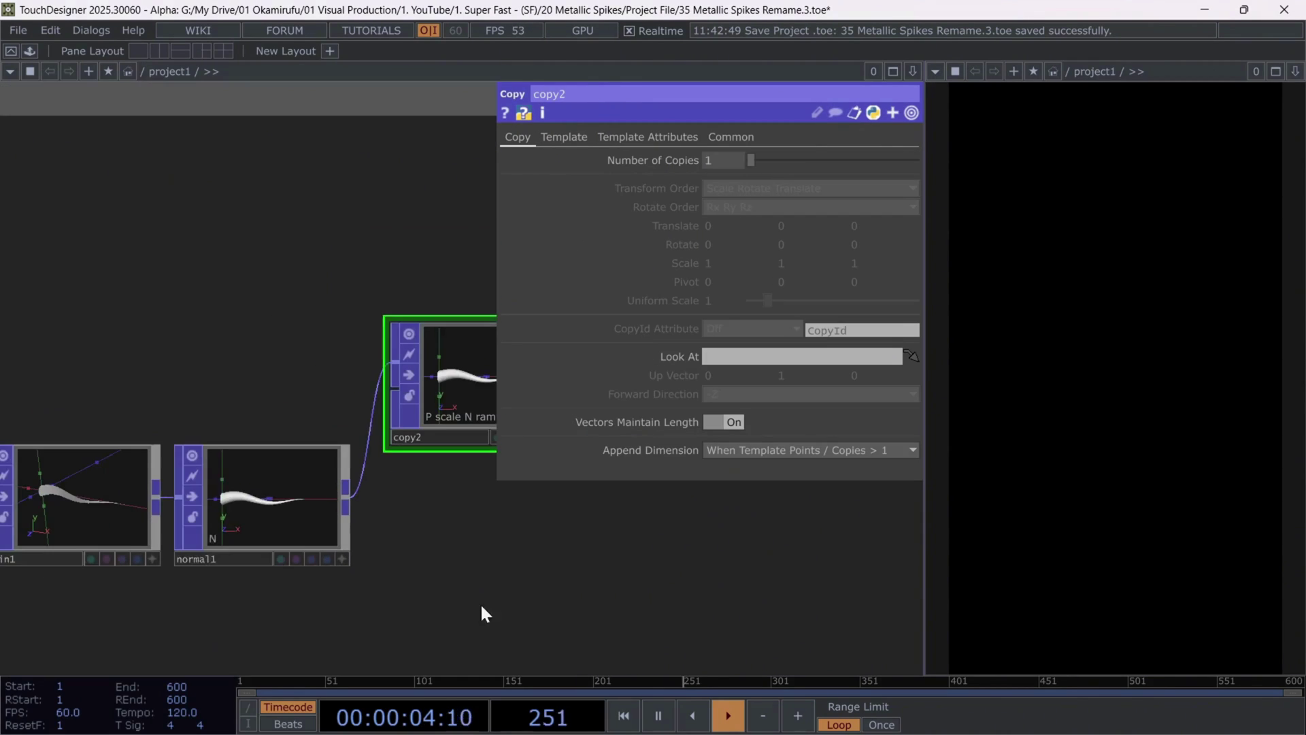
scroll(267, 320, up, 3)
middle_drag(176, 552, 311, 569)
- Add sphere1 with Frequency 2 and wire it into copy2 as template points
key(Tab)
text(sph)
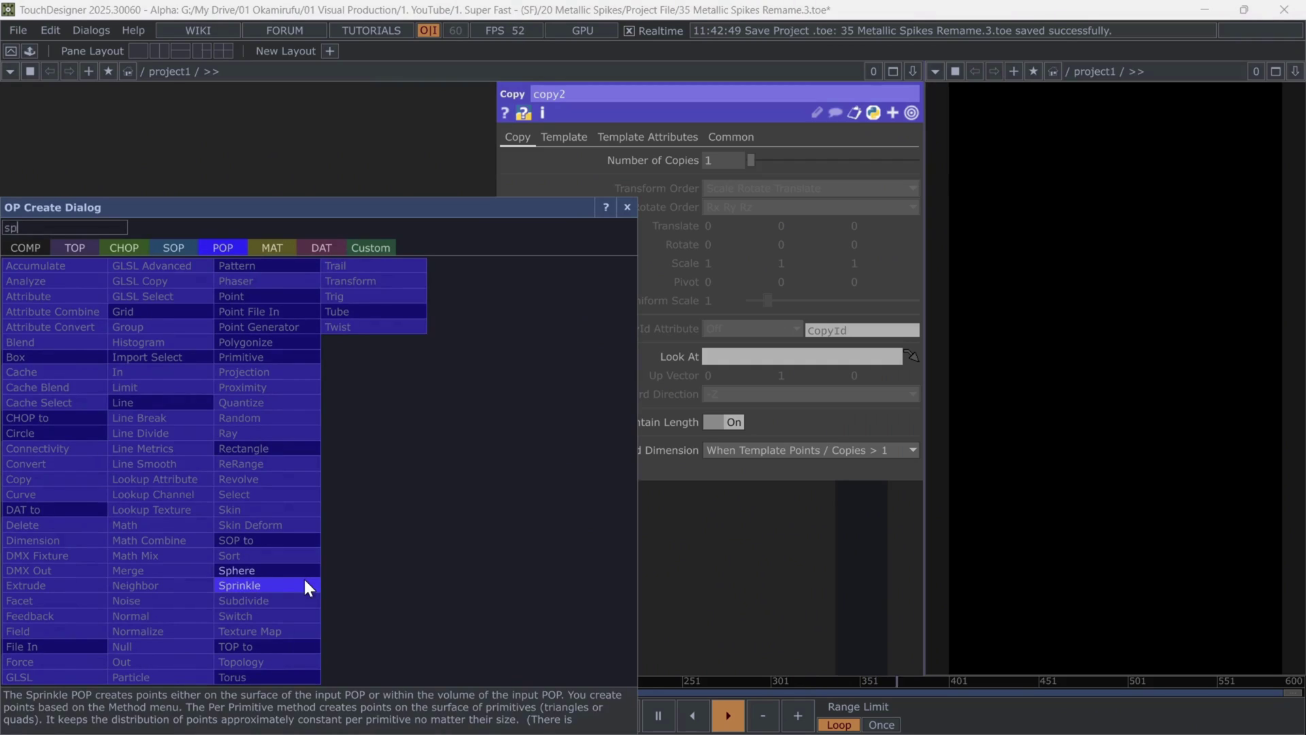
click(300, 577)
click(227, 597)
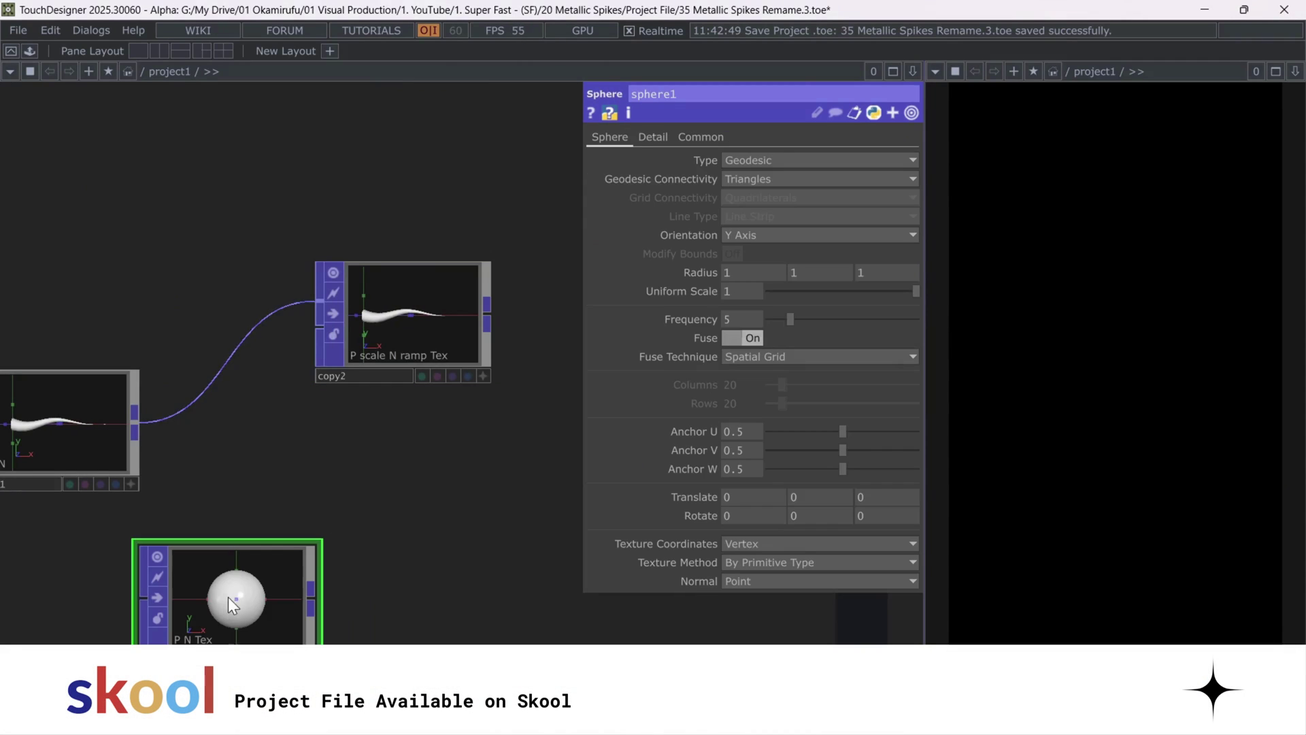
key(BackSpace)
text(2)
key(Return)
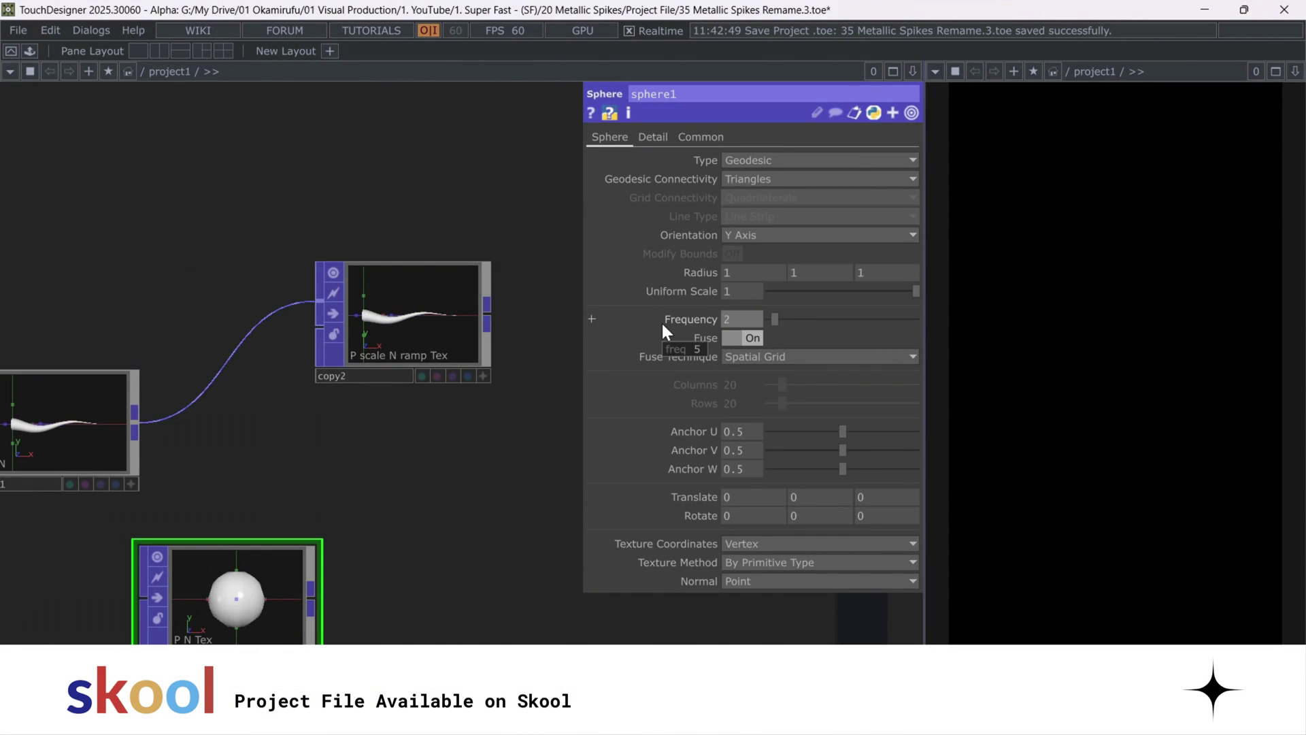
drag(436, 325, 477, 365)
drag(311, 589, 393, 528)
drag(260, 596, 468, 342)
- Center copy2 in the view and move sphere1 closer to it
click(468, 341)
drag(444, 445, 336, 508)
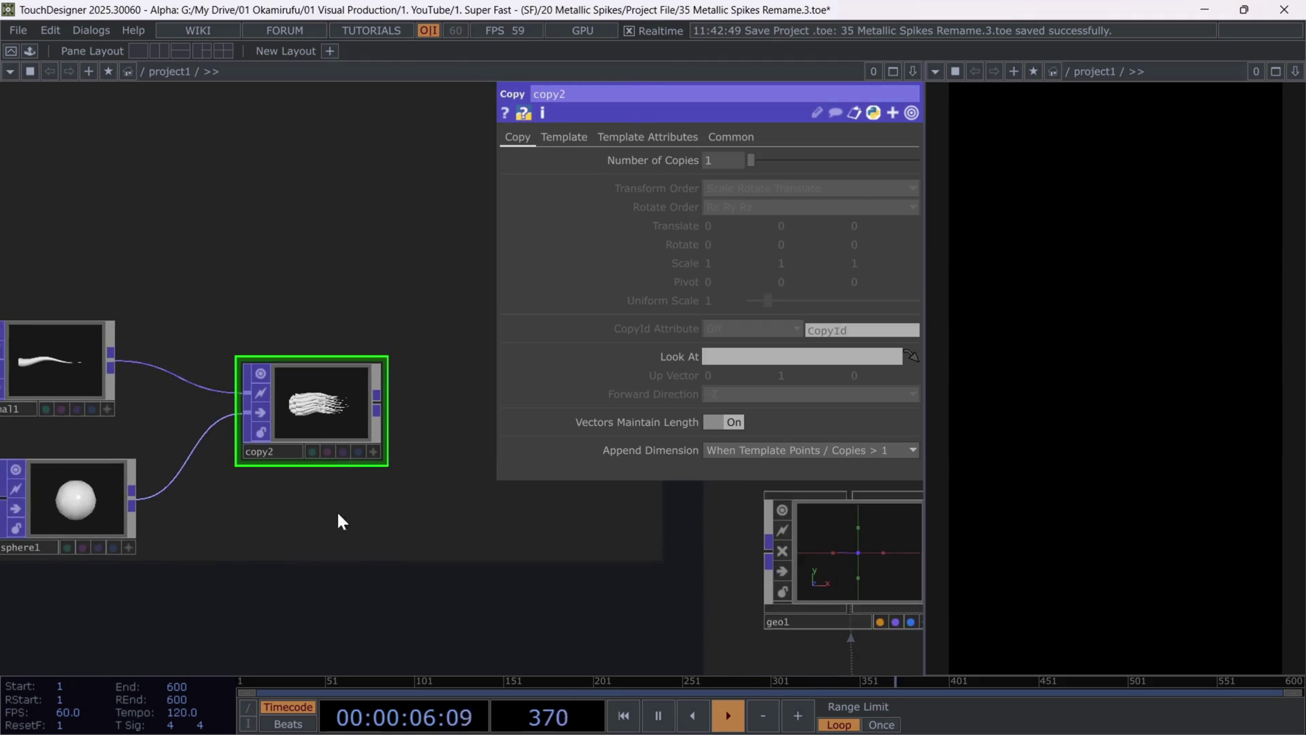
scroll(332, 398, up, 3)
scroll(370, 451, down, 4)
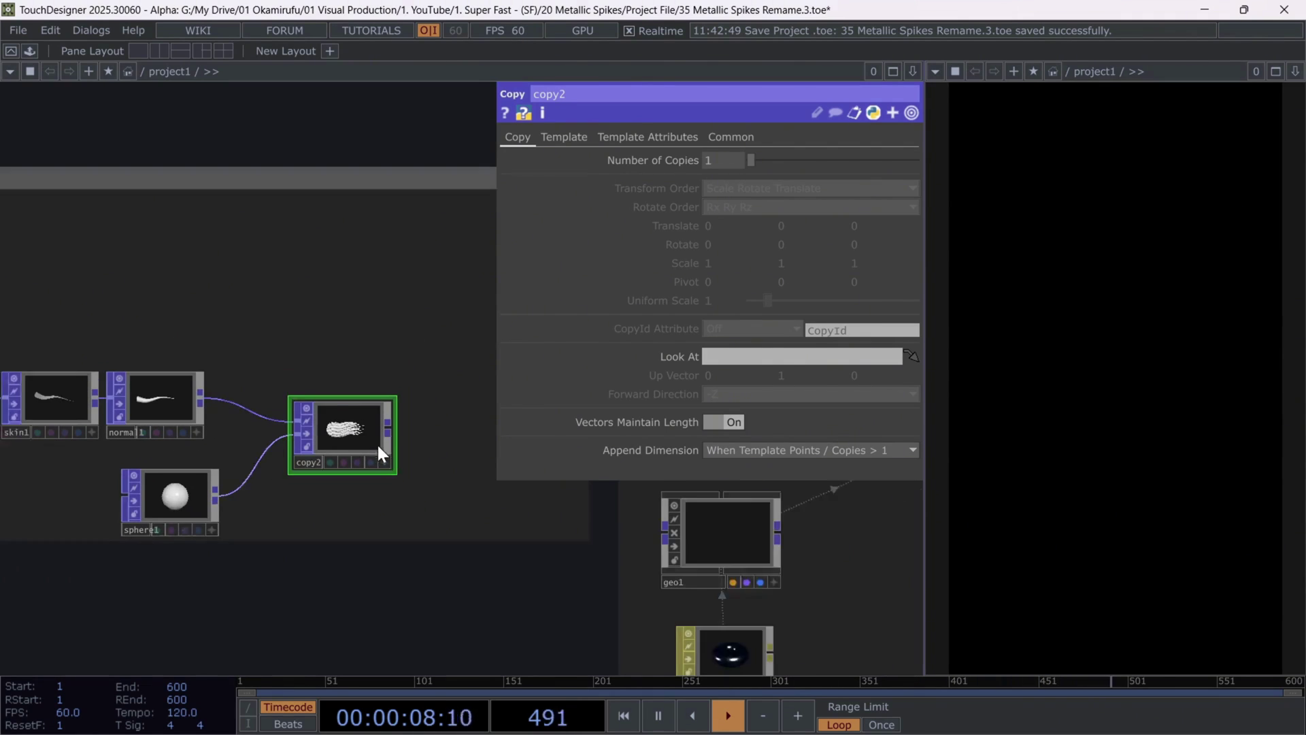
drag(63, 536, 71, 528)
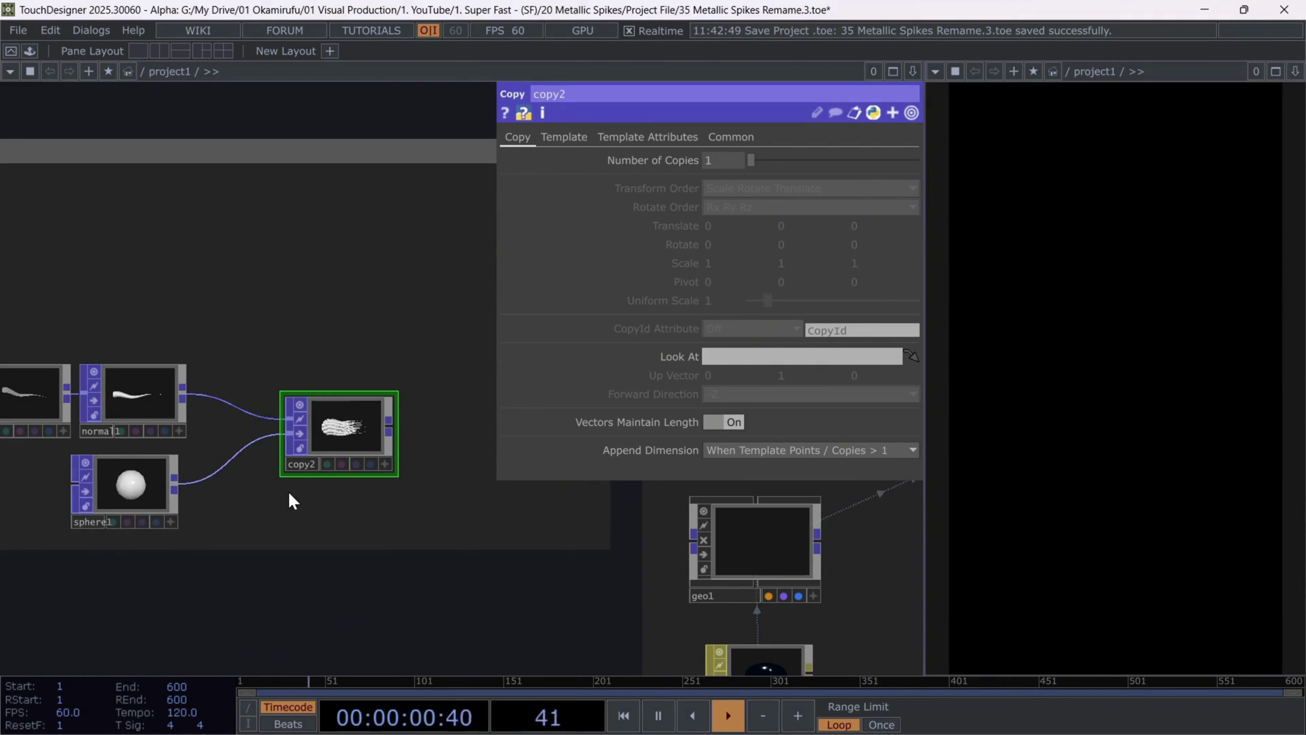
- Enable Template Rotate to Vector on copy2 with +X forward along attribute P
click(563, 138)
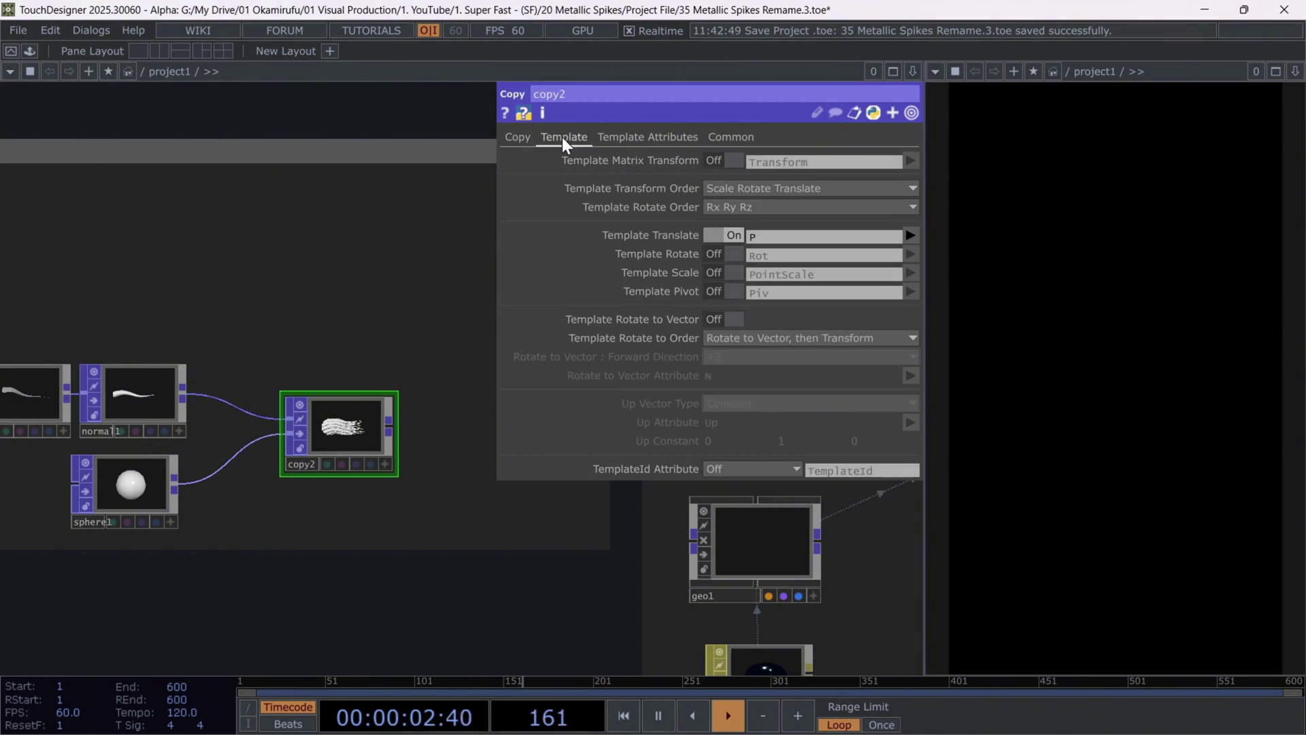
click(732, 320)
scroll(357, 427, up, 6)
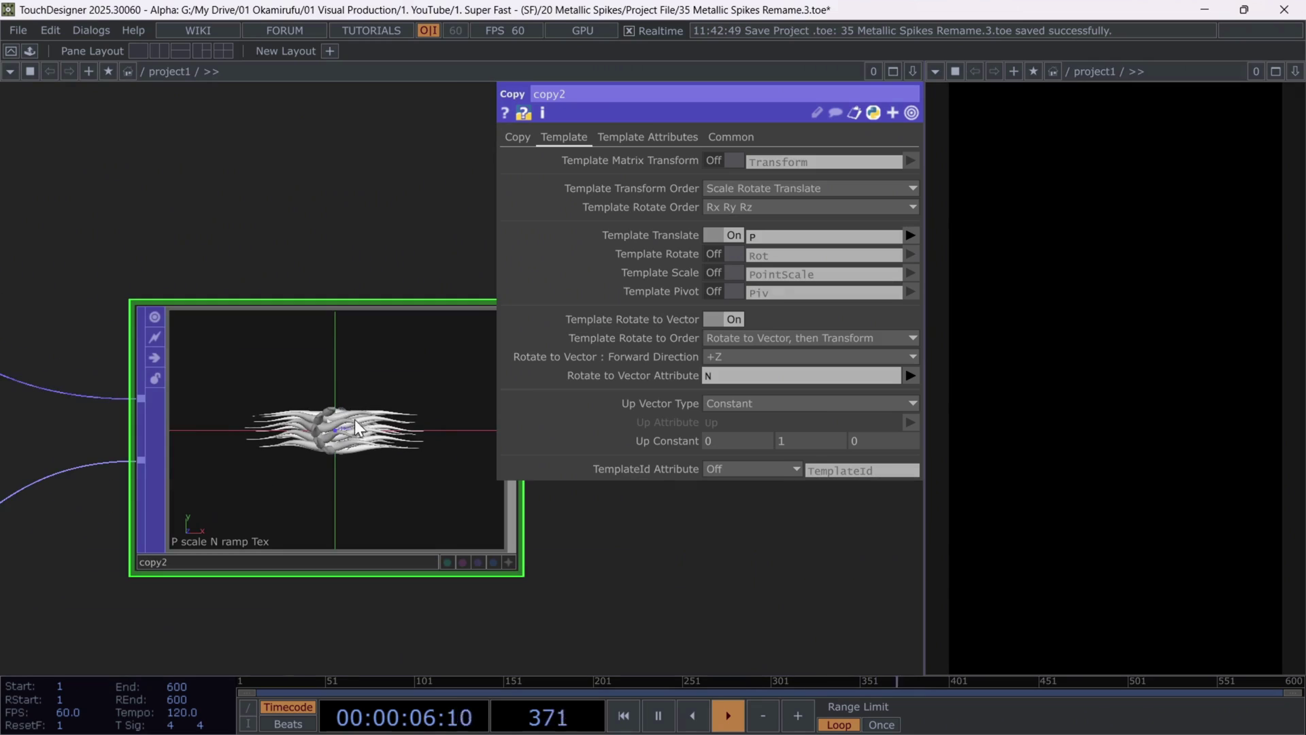
click(747, 355)
click(713, 374)
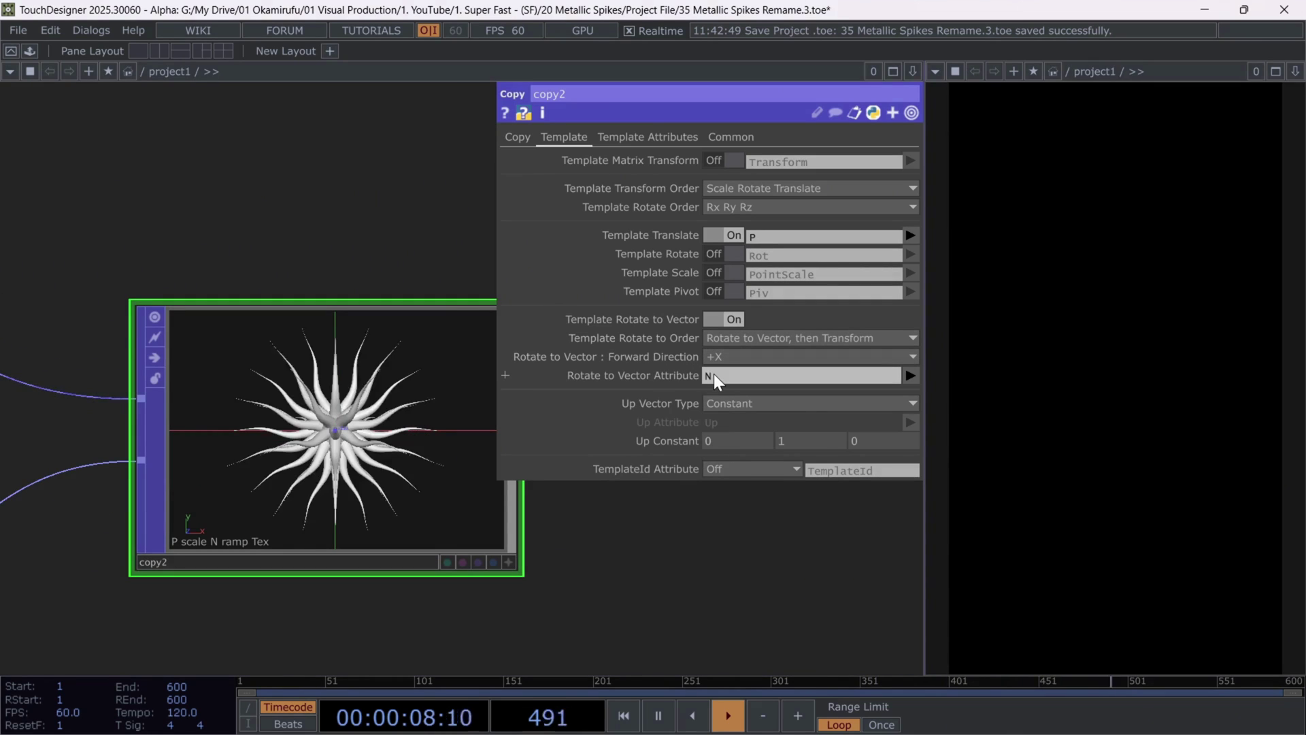
click(910, 375)
click(912, 380)
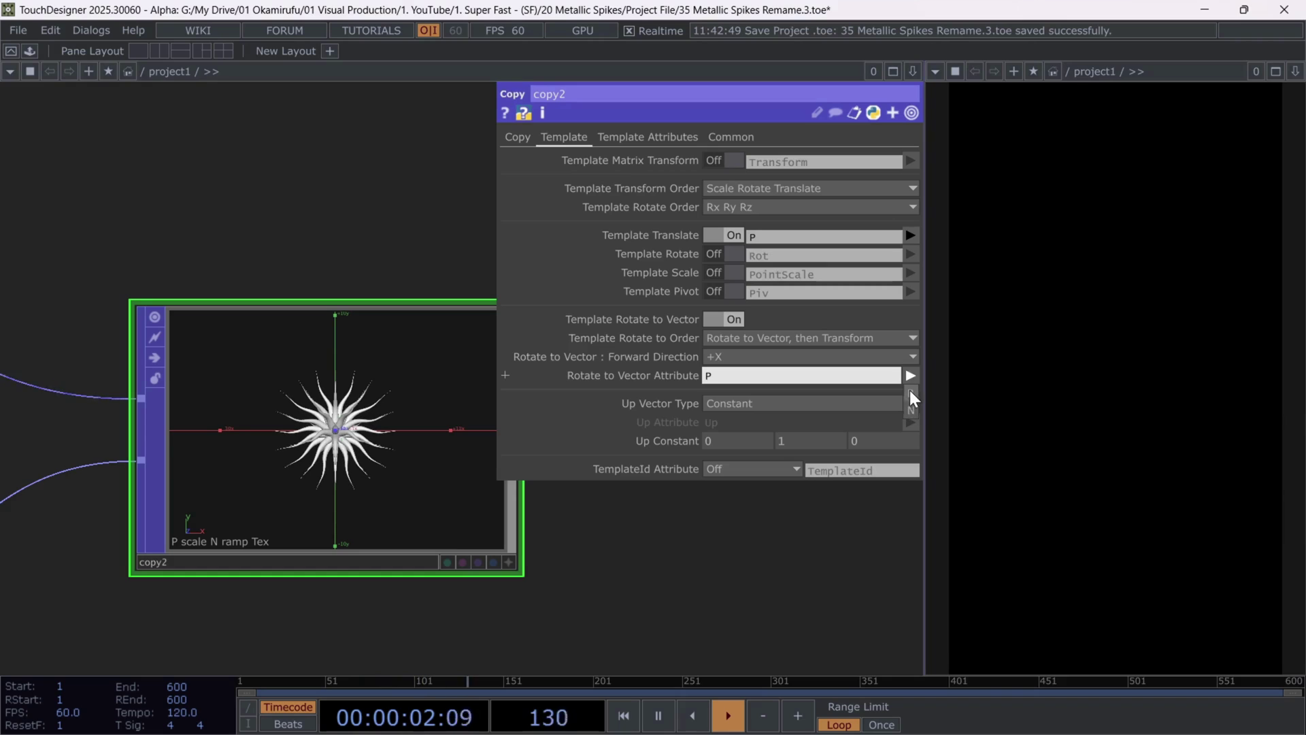
scroll(750, 566, down, 6)
drag(755, 575, 355, 571)
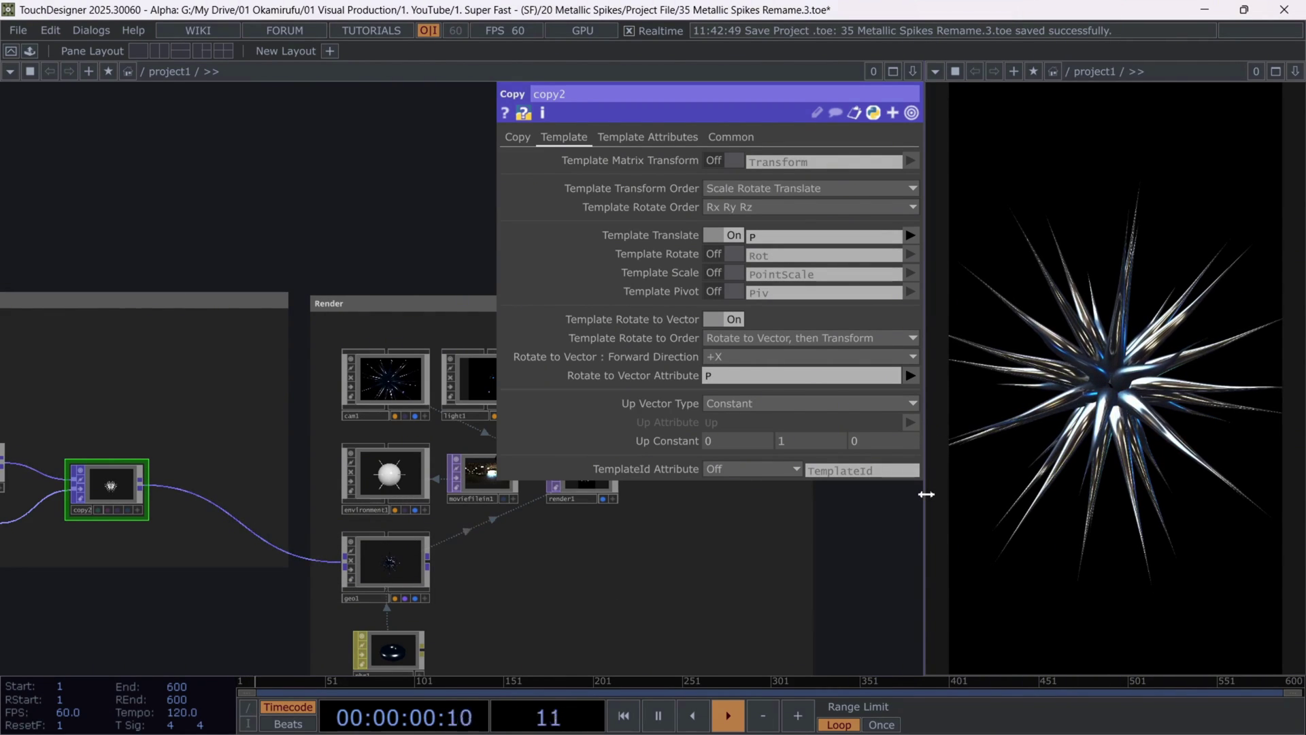
drag(937, 496, 928, 496)
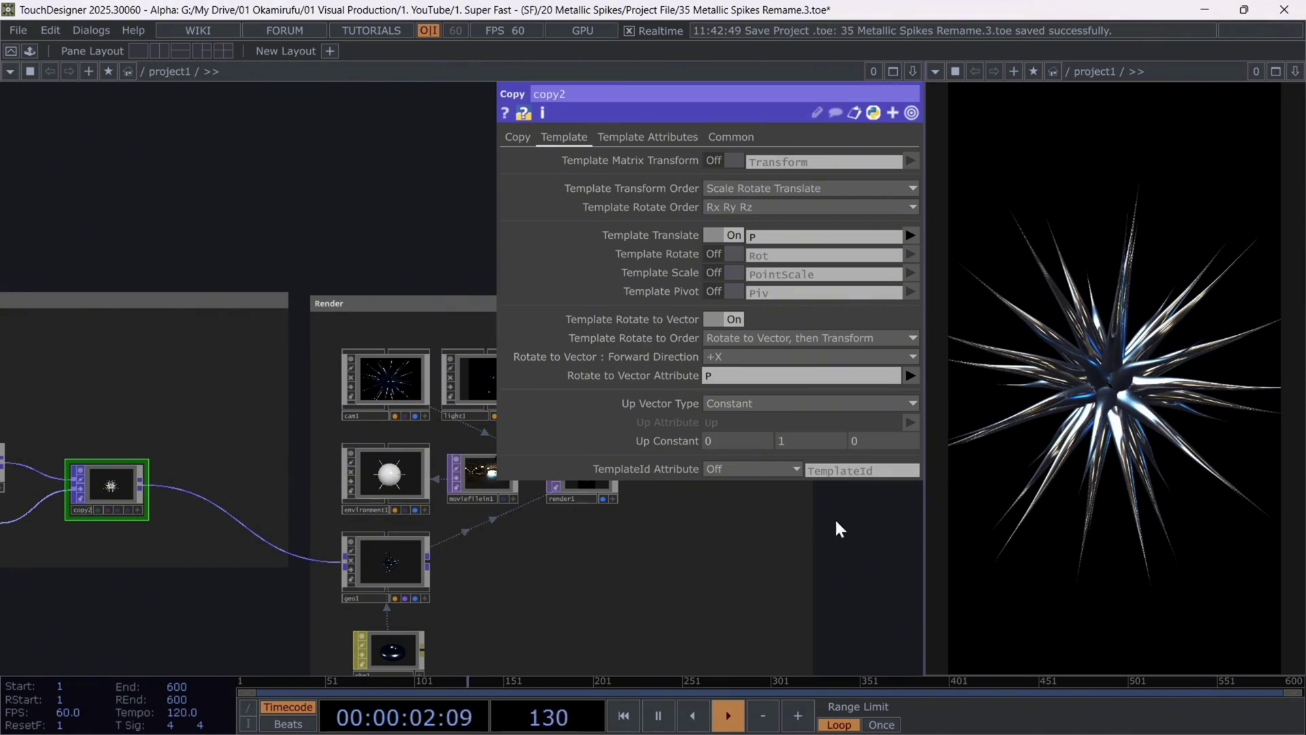
scroll(745, 553, down, 2)
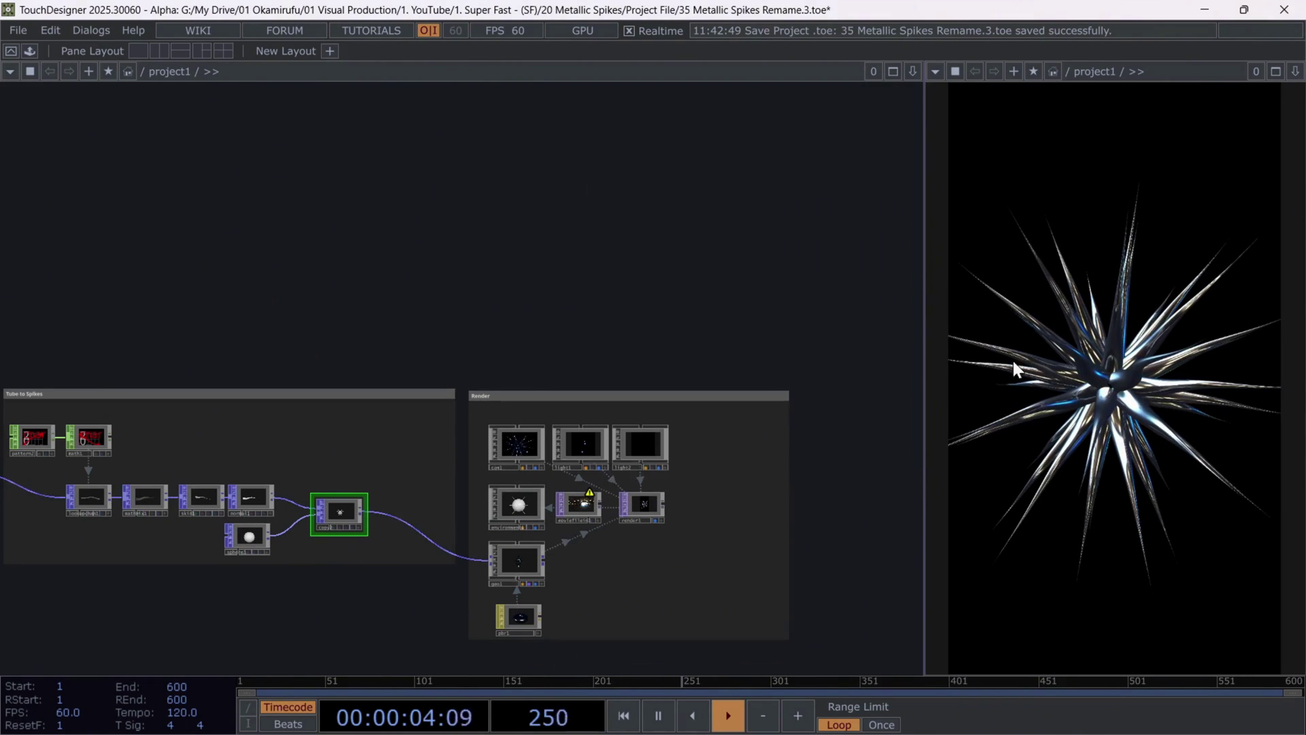
scroll(664, 562, up, 1)
scroll(492, 448, up, 3)
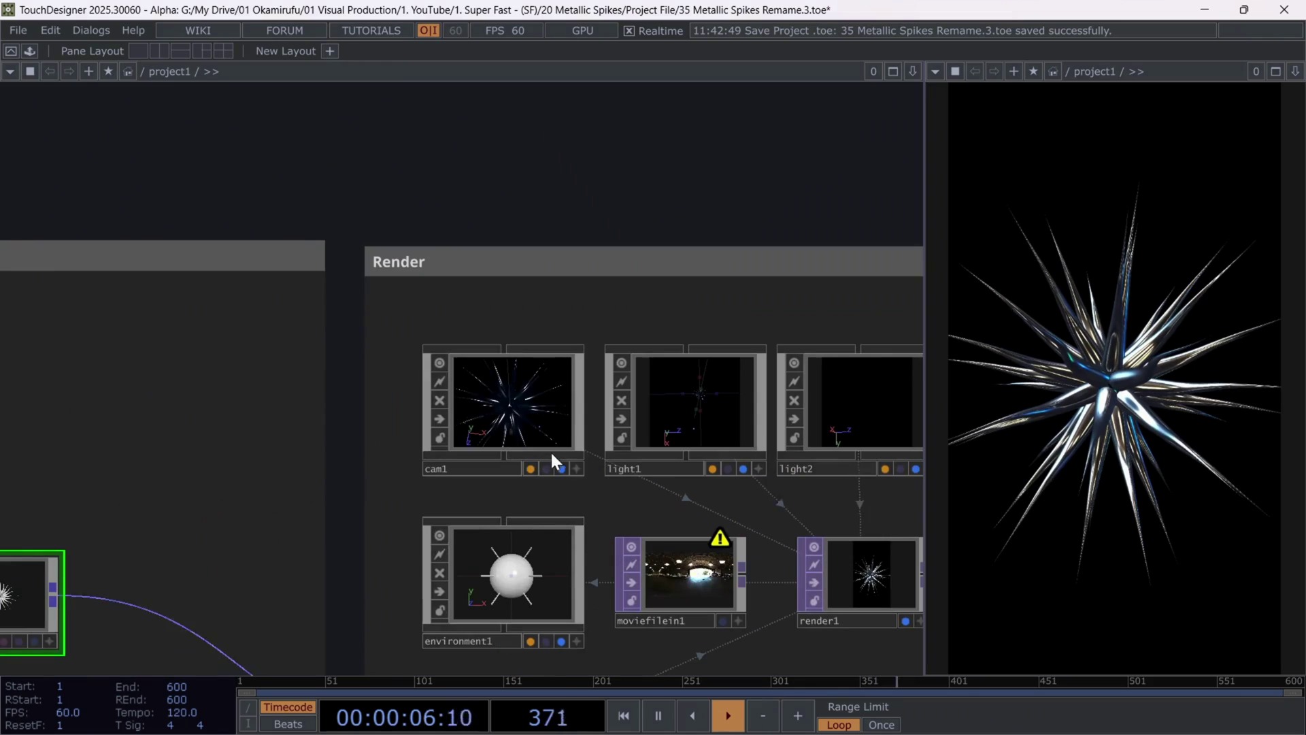
click(576, 468)
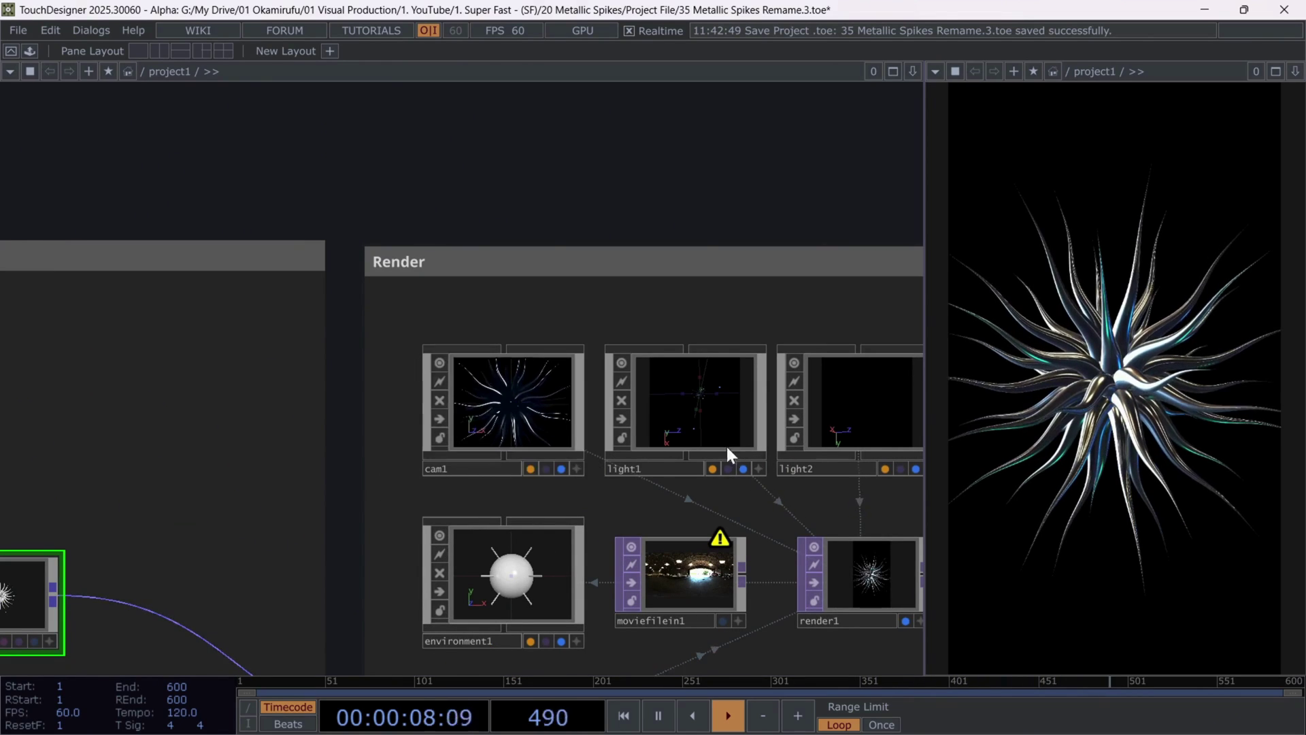
scroll(785, 452, down, 5)
- On pattern2, lower Number of Cycles to 0.21 and change Type from Sine to Random
scroll(340, 405, up, 2)
click(480, 476)
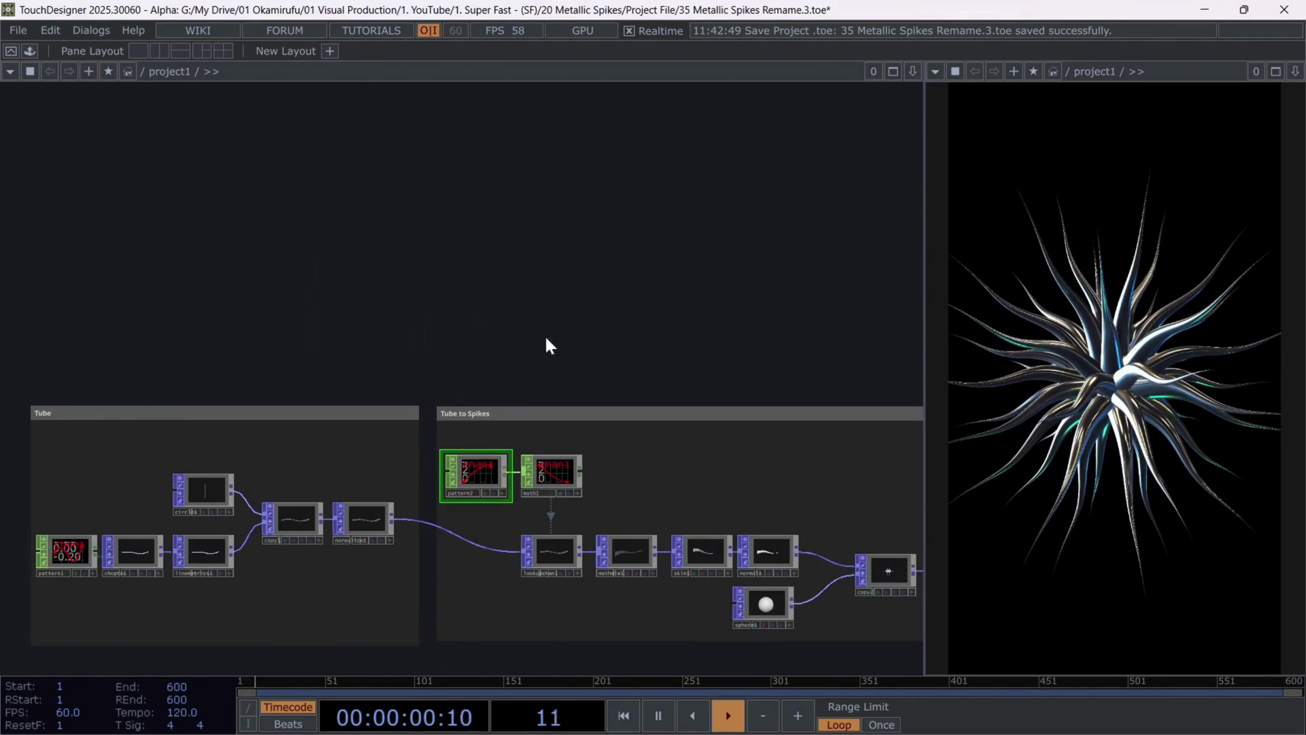
drag(544, 334, 361, 252)
scroll(288, 373, up, 2)
key(p)
drag(297, 211, 186, 208)
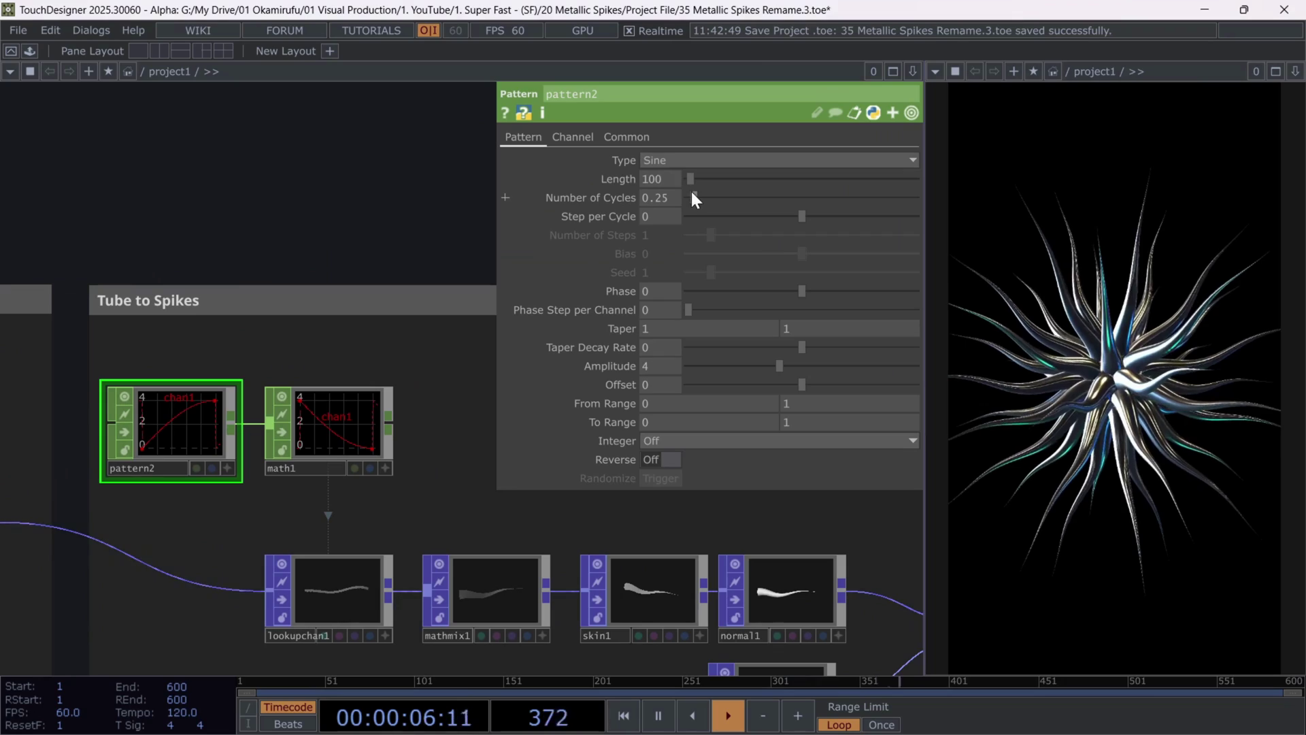
mouse_move(693, 197)
mouse_down()
mouse_move(705, 197)
mouse_move(691, 197)
mouse_up()
click(680, 159)
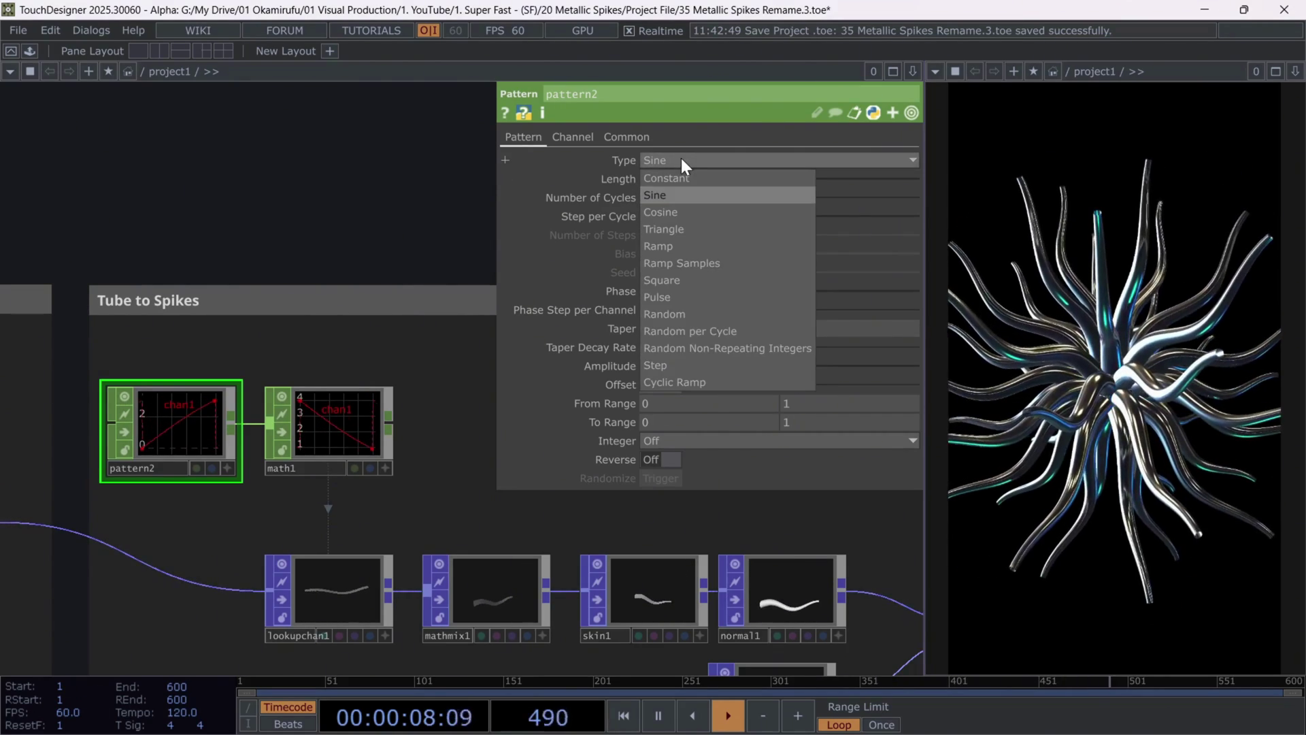
click(670, 311)
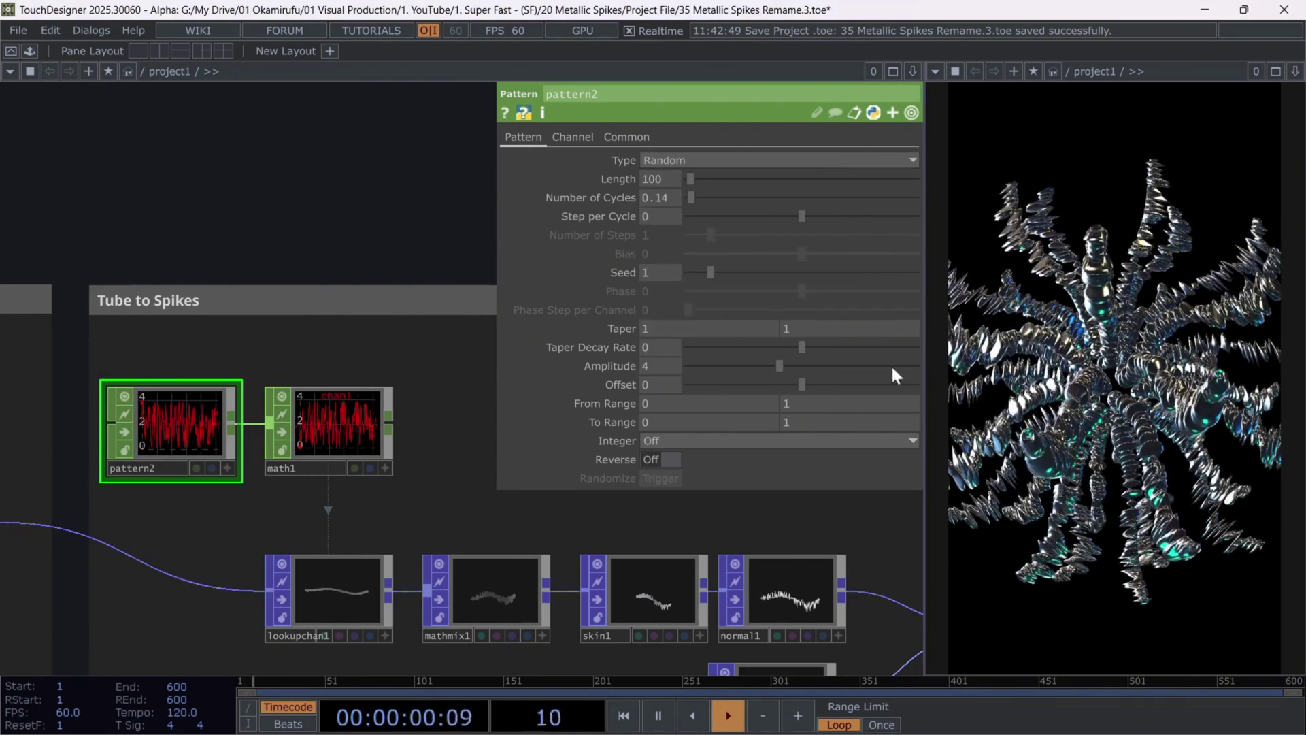